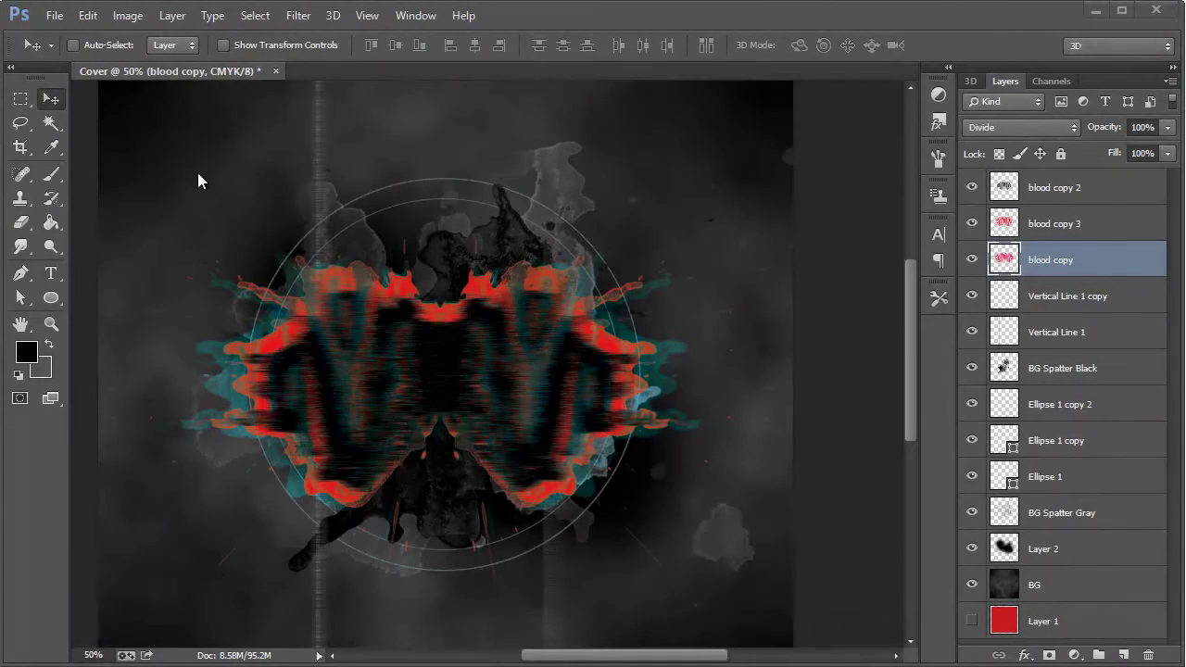
Open new-logo.ai from recent files at 400 ppi resolution
left_click(56, 17)
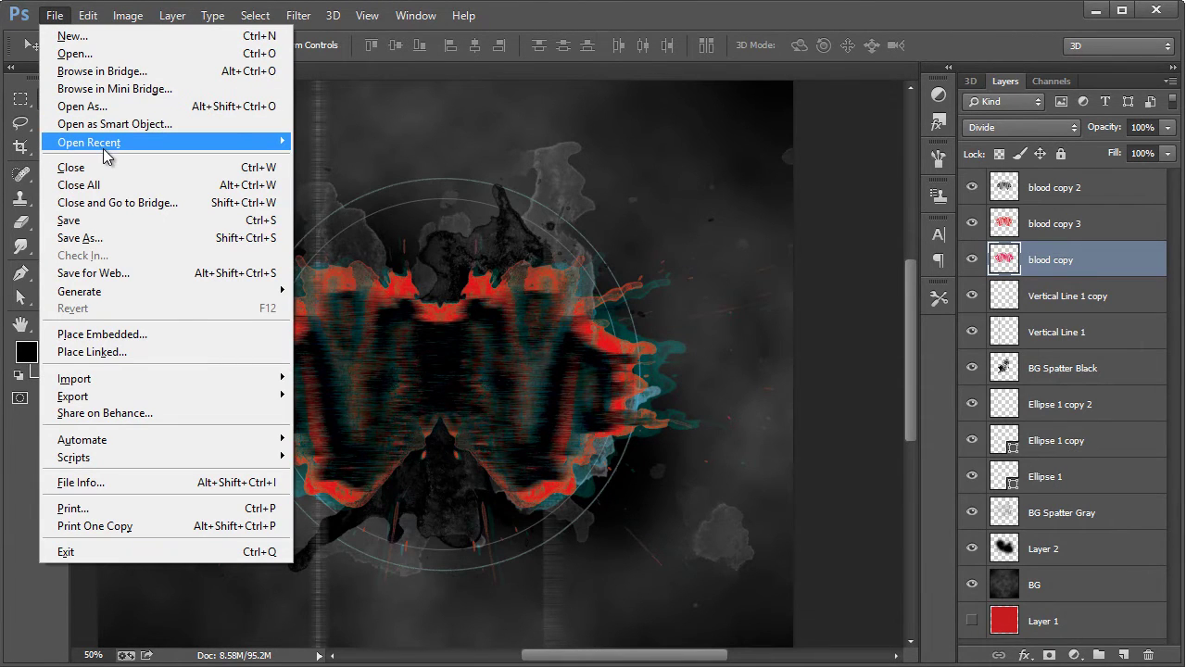
mouse_move(106, 156)
left_click(341, 127)
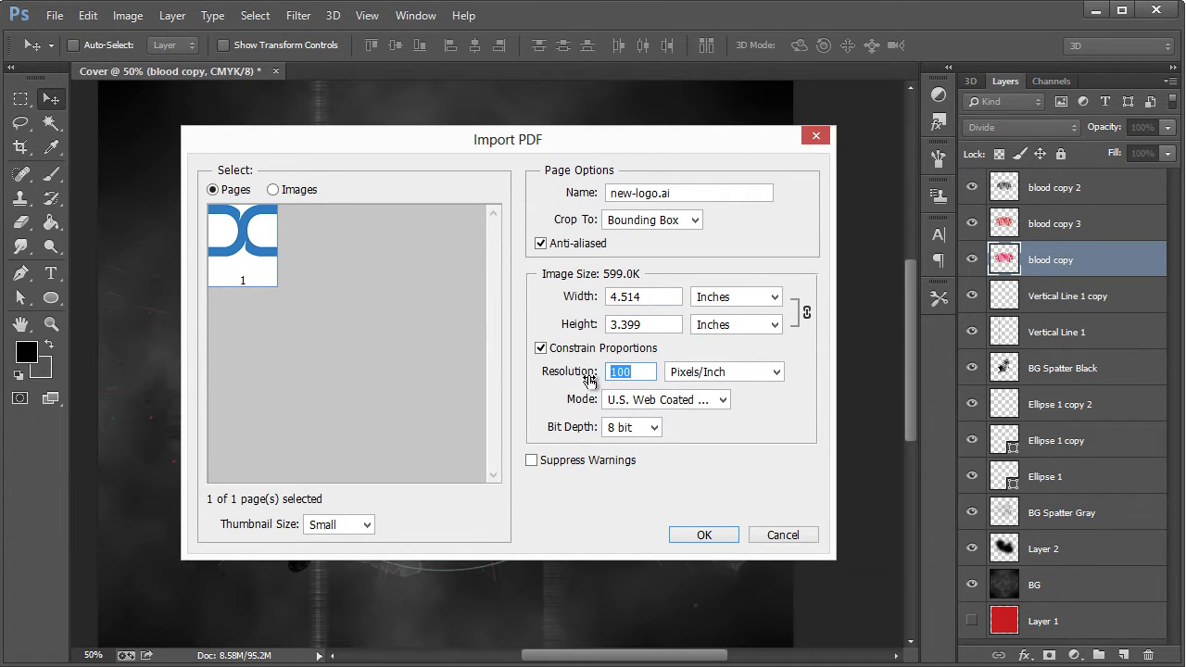
type("400")
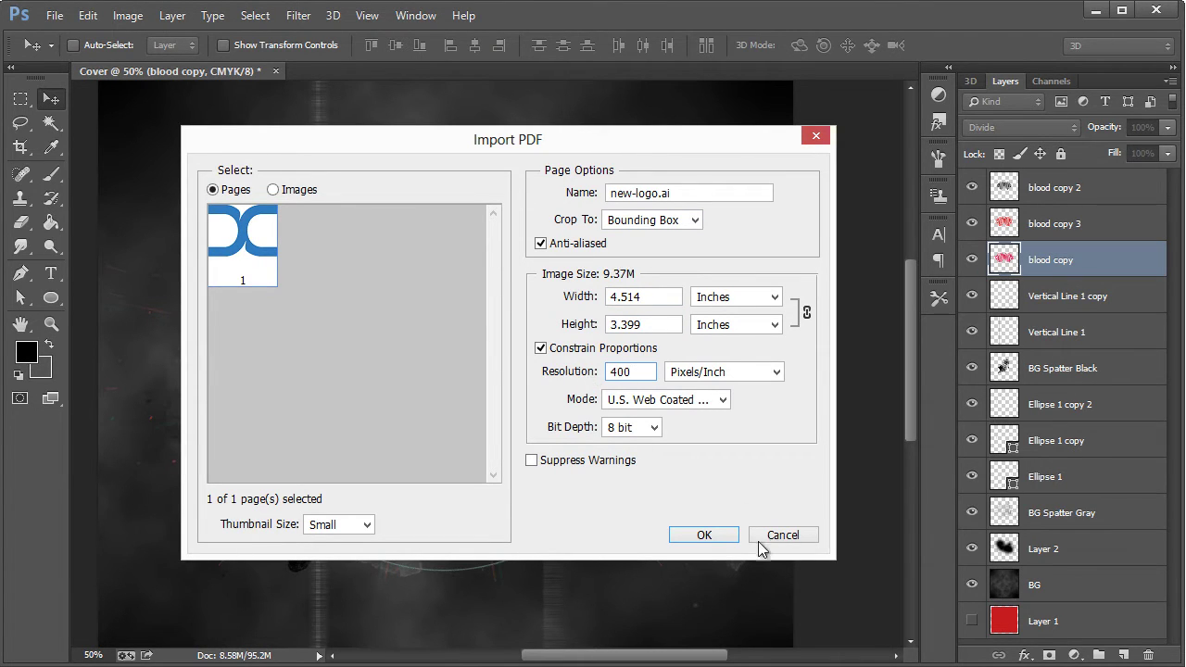
left_click(682, 540)
Paste the logo above the top layer in Cover, scaled to about 20% and centred
key("ctrl+a")
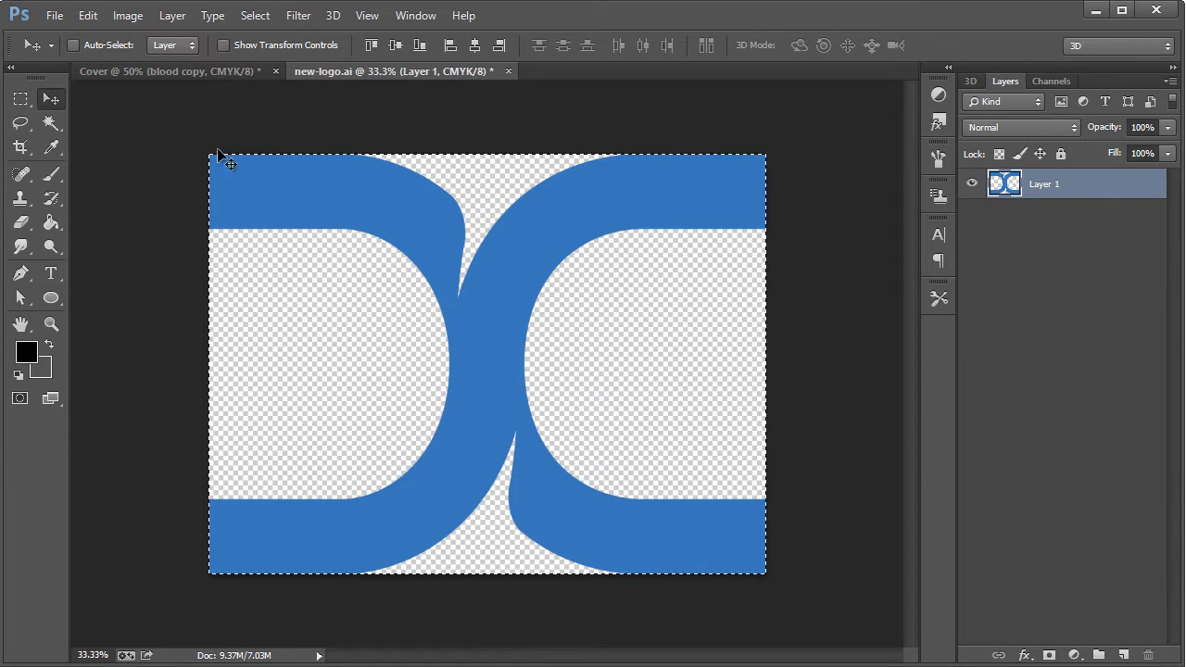
left_click(246, 74)
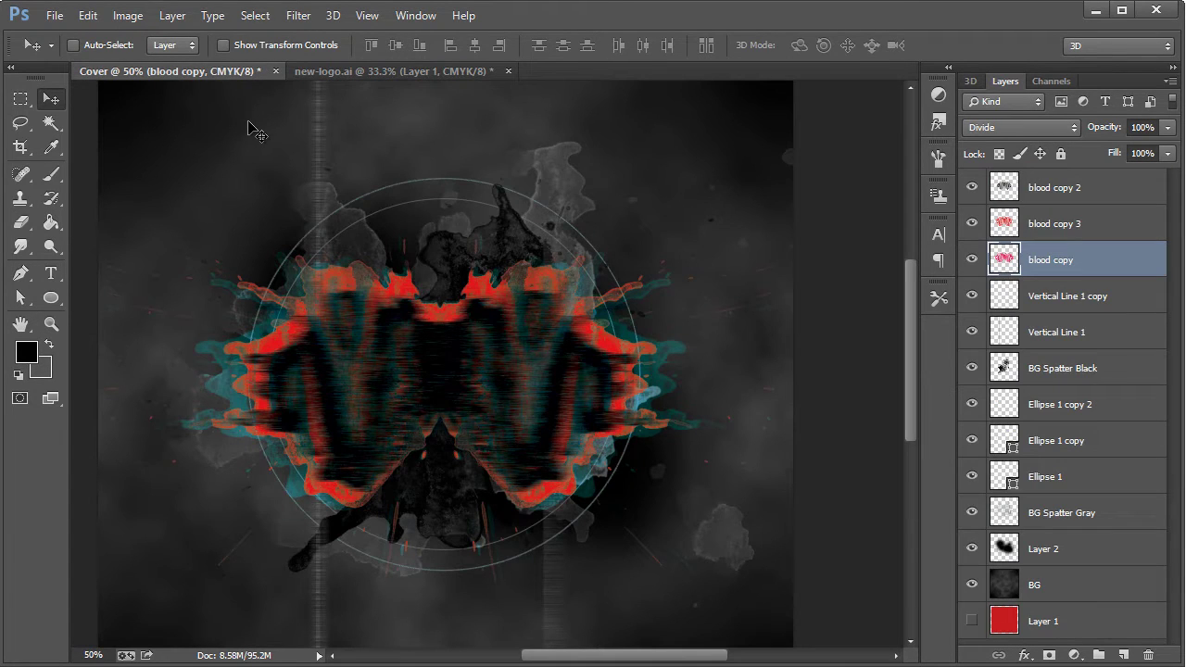
left_click(1078, 200)
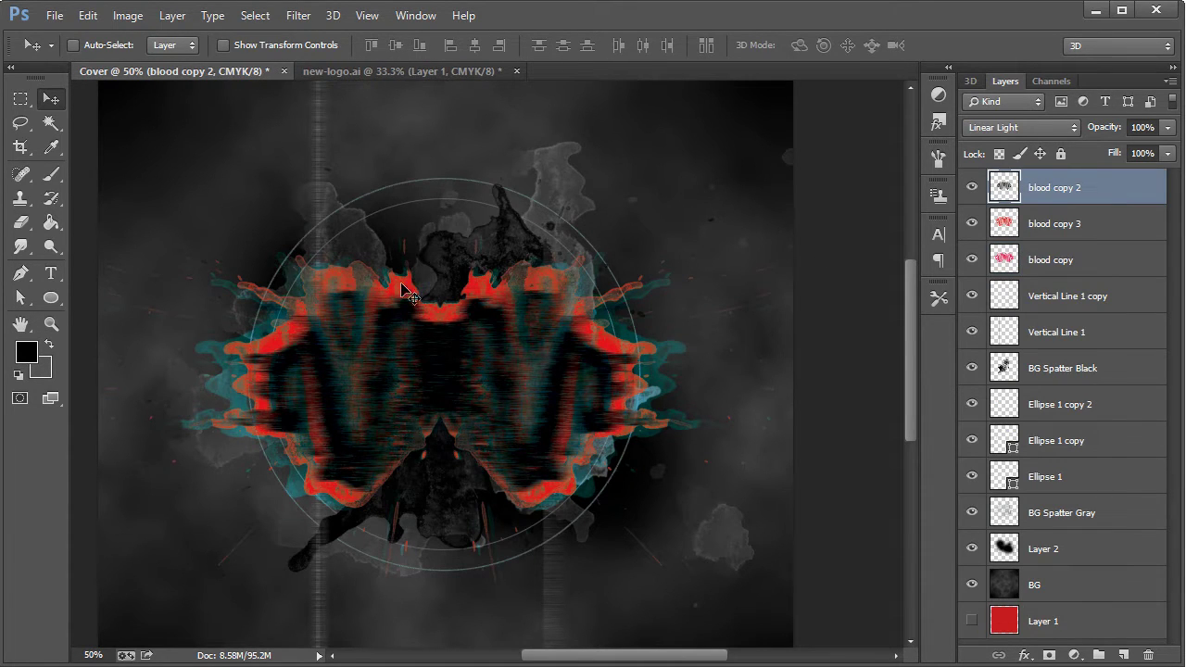
key("ctrl+v")
key("ctrl+t")
left_click_drag(238, 135, 281, 206)
left_click_drag(145, 119, 541, 298)
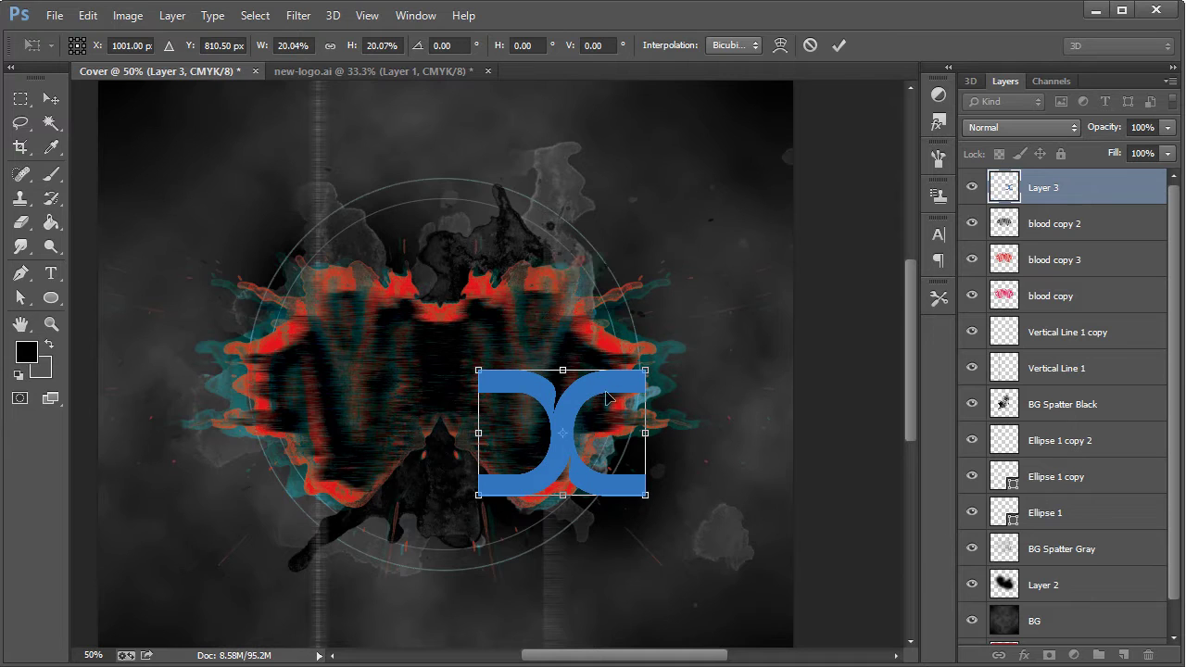
left_click_drag(606, 396, 523, 315)
left_click(53, 99)
left_click(292, 52)
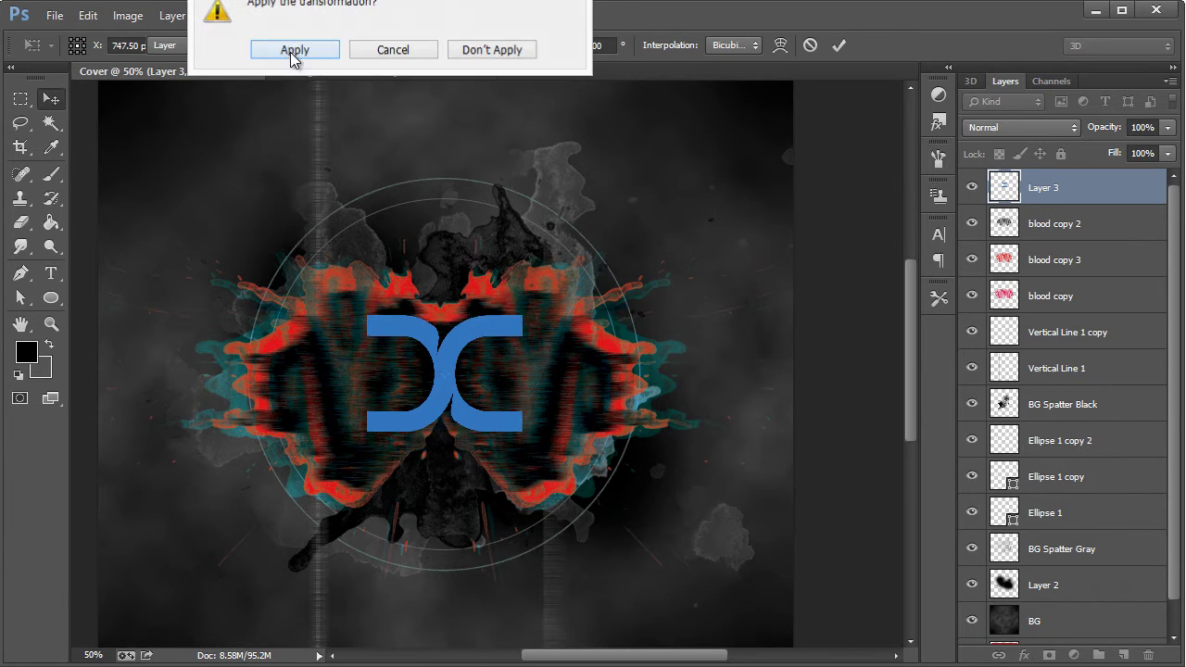
Give Layer 3 a white (ffffff) Color Overlay
double_click(1158, 190)
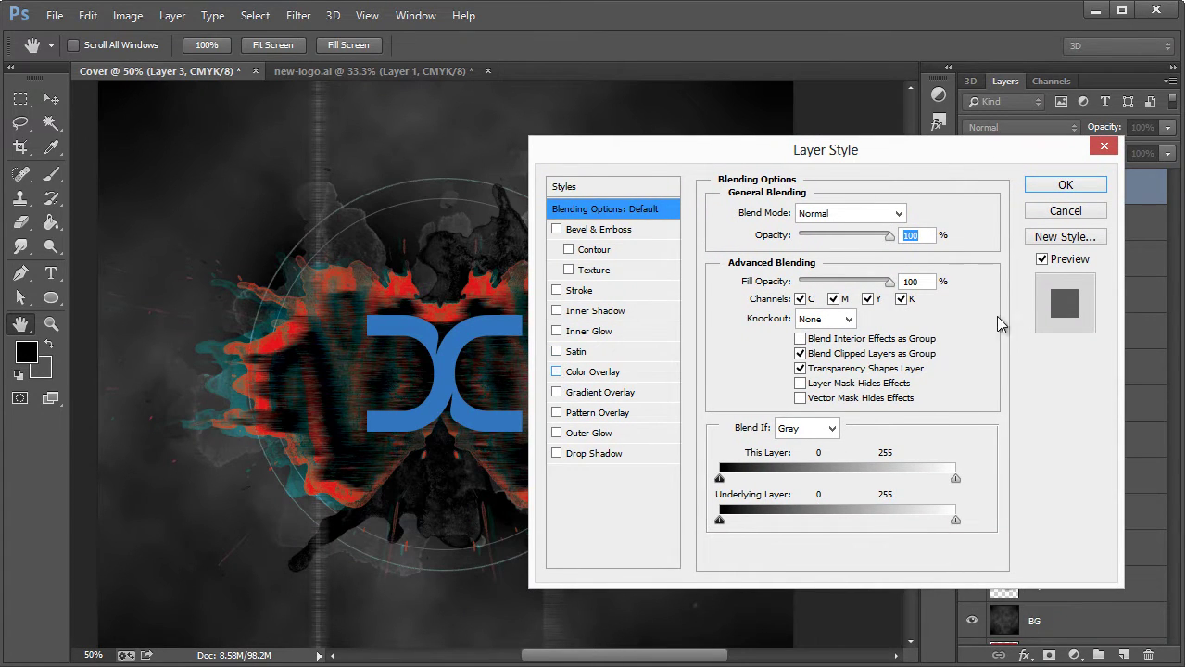
left_click(556, 371)
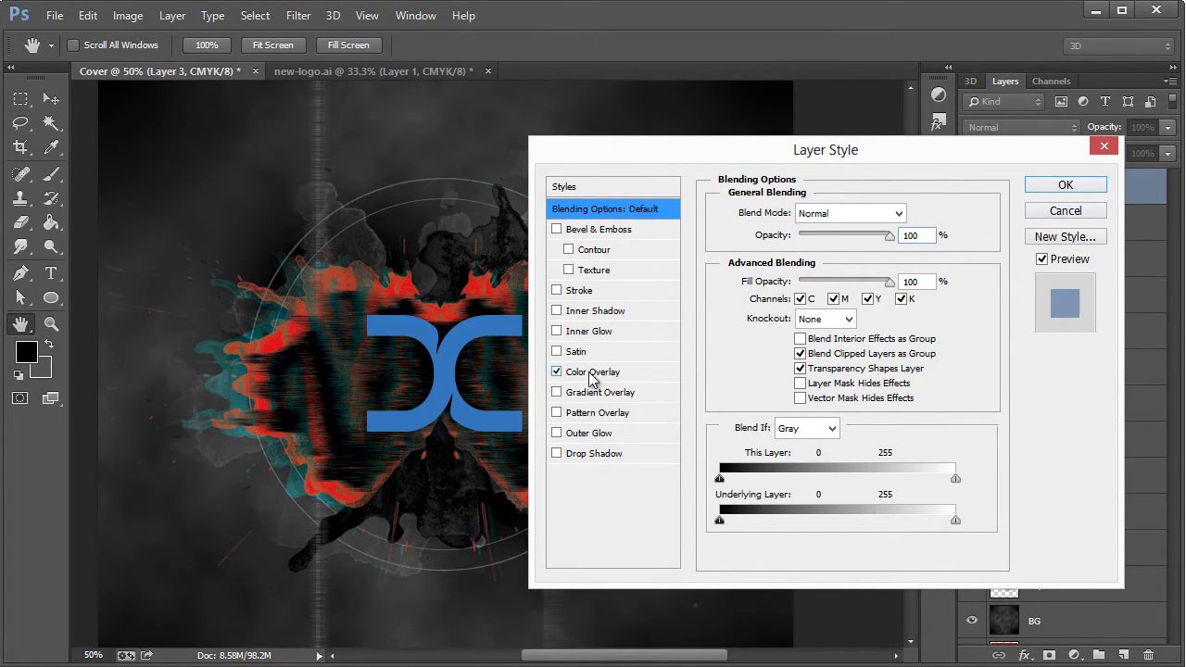
left_click(908, 213)
left_click_drag(704, 297, 508, 176)
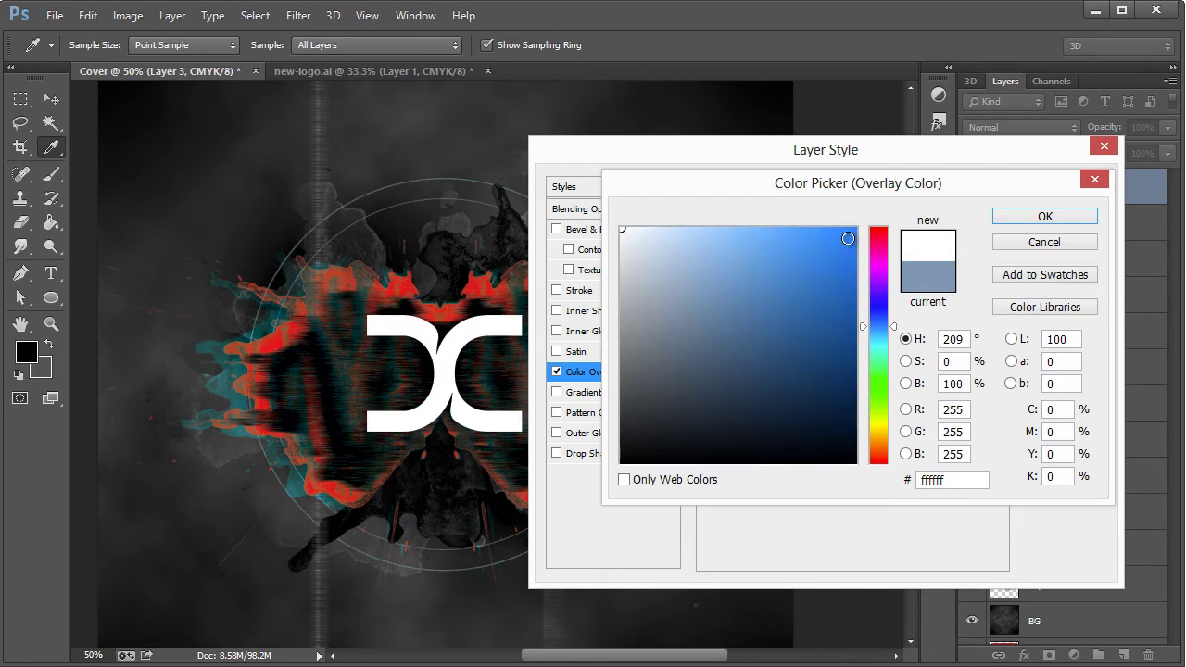
left_click(1042, 218)
left_click(1062, 189)
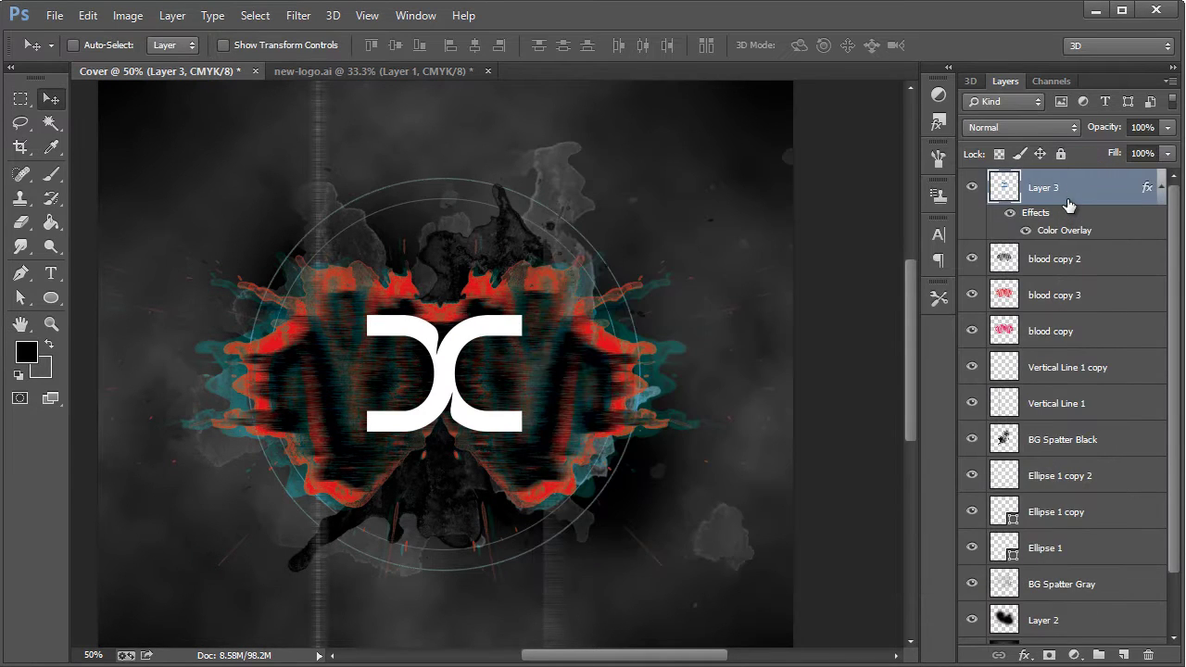
Start duplicating the white logo layer with Ctrl+Alt+J
right_click(1068, 199)
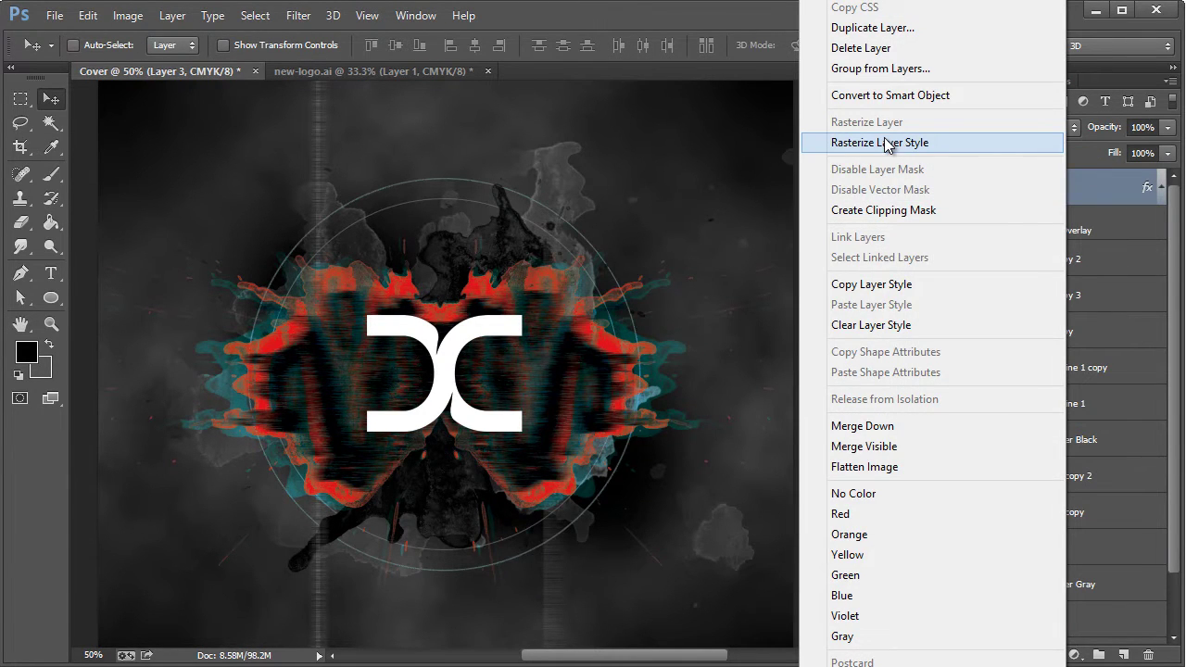
left_click(1093, 199)
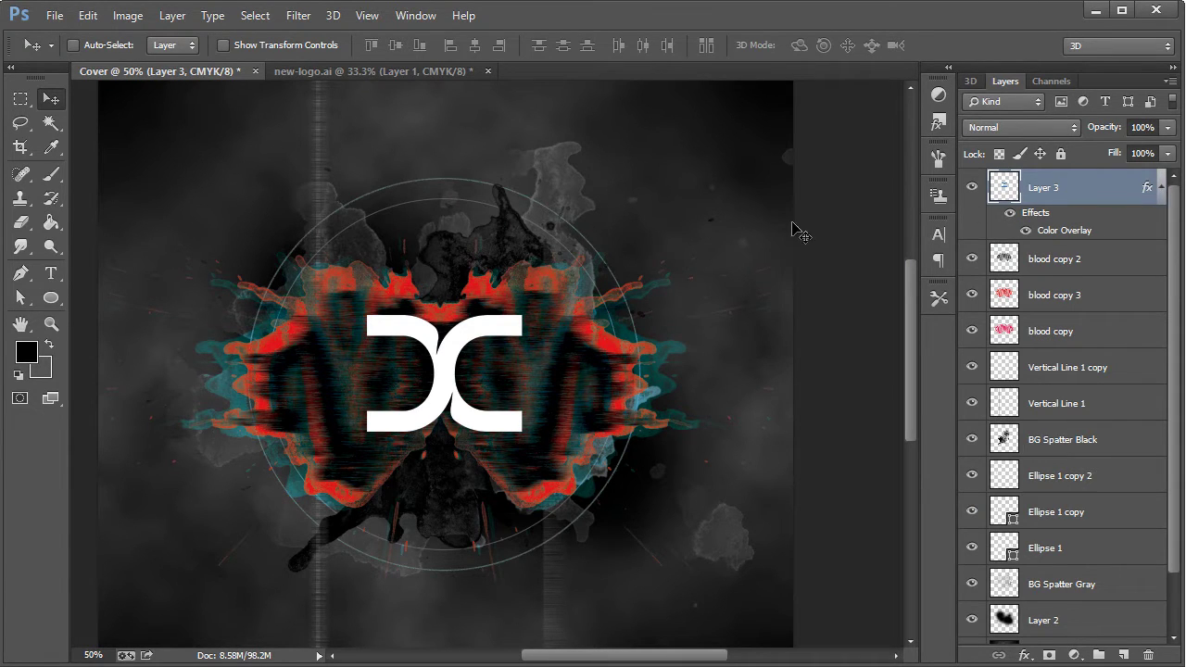
key("ctrl+alt+j")
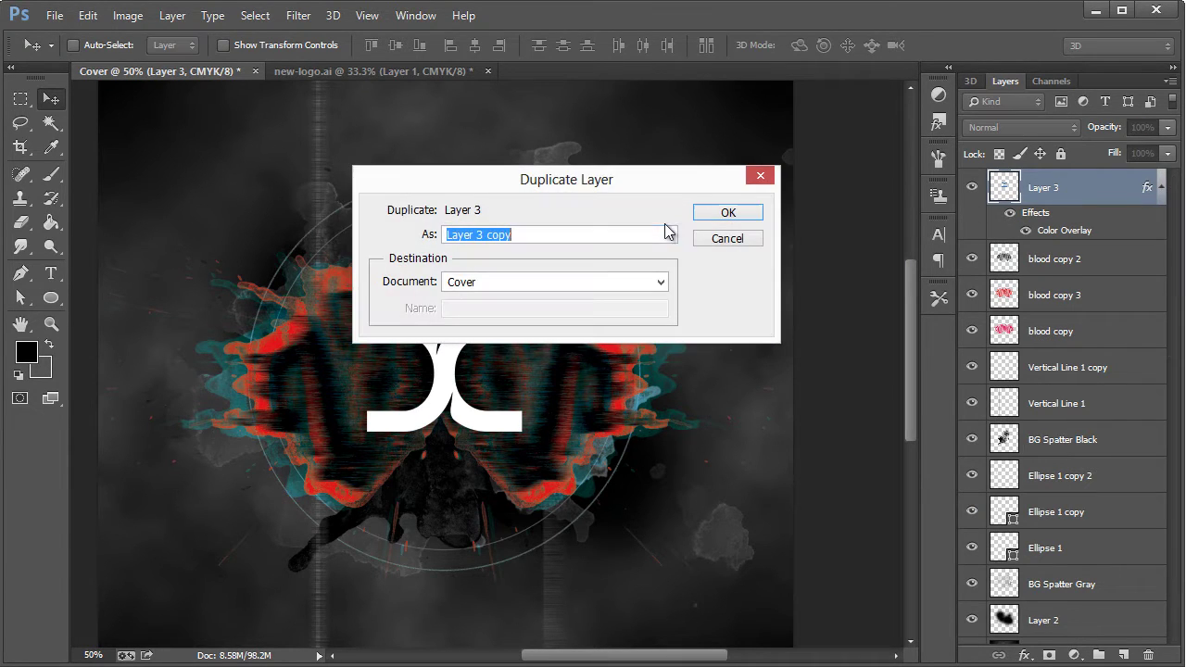
Create Layer 3 copy and nudge the lower Layer 3 about 11 px left
left_click(727, 213)
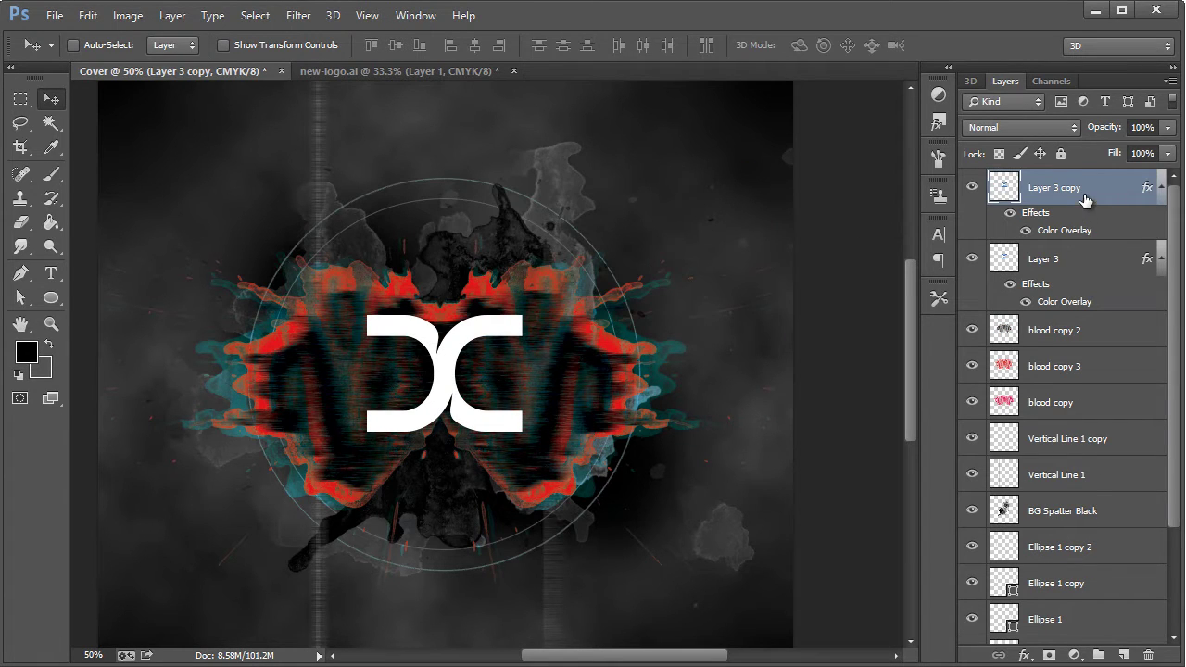
left_click(1068, 261)
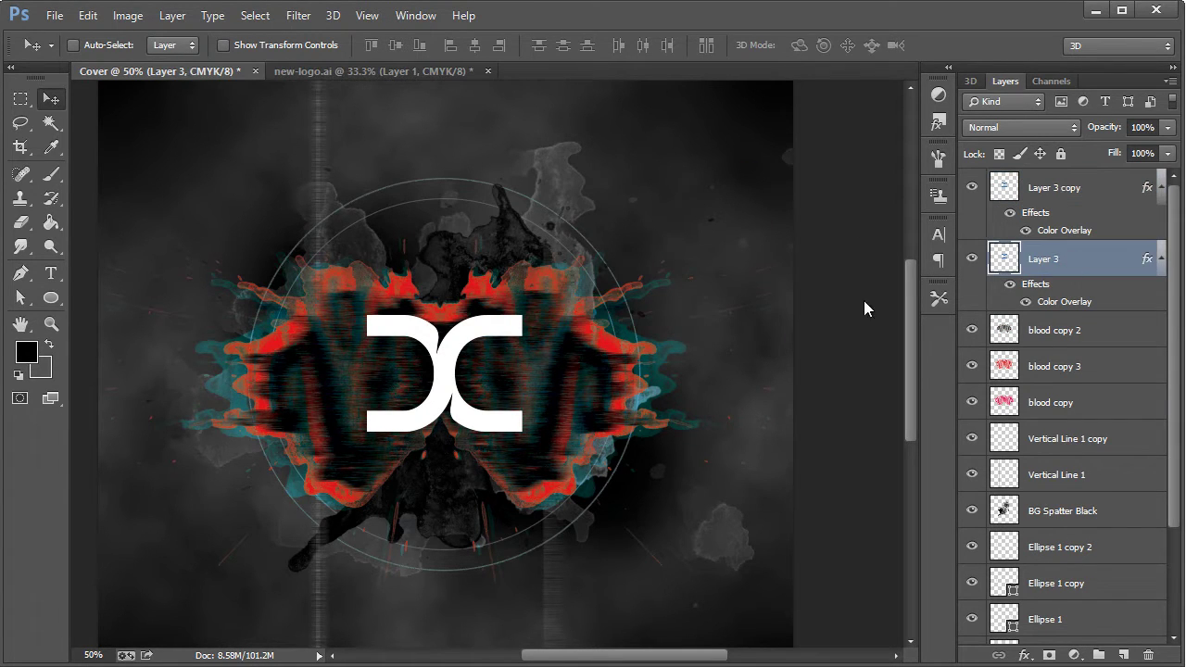
left_click_drag(393, 271, 383, 270)
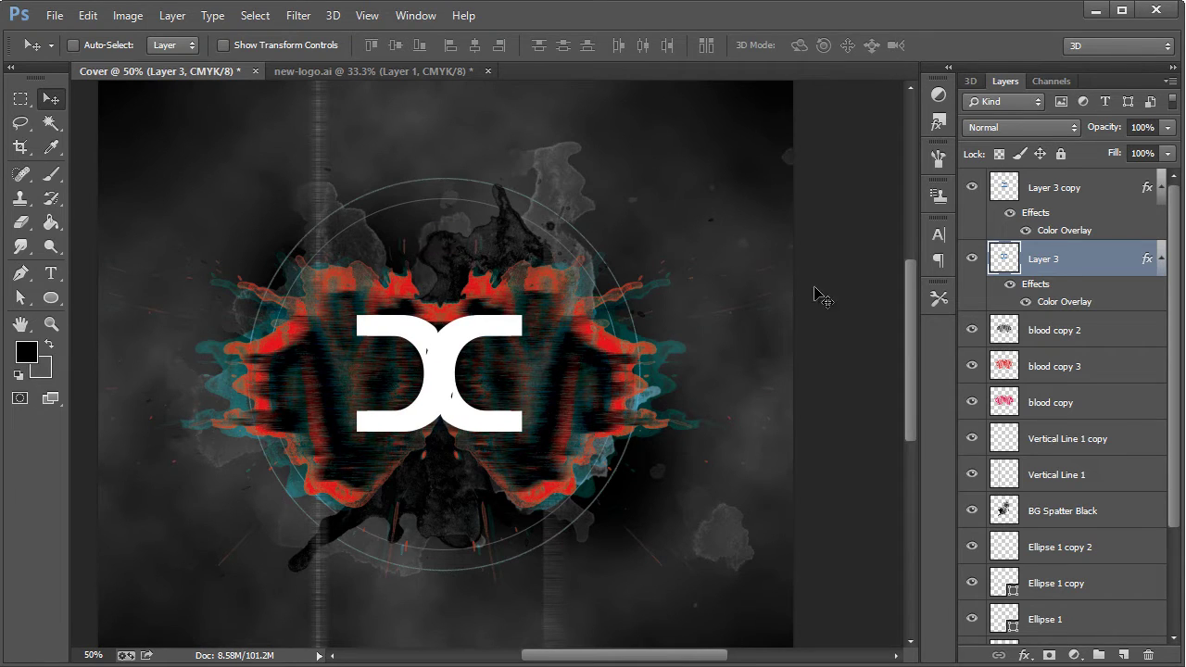
Change Layer 3's Color Overlay to teal 00fdc4 and rasterize the layer style
double_click(1041, 304)
left_click(906, 213)
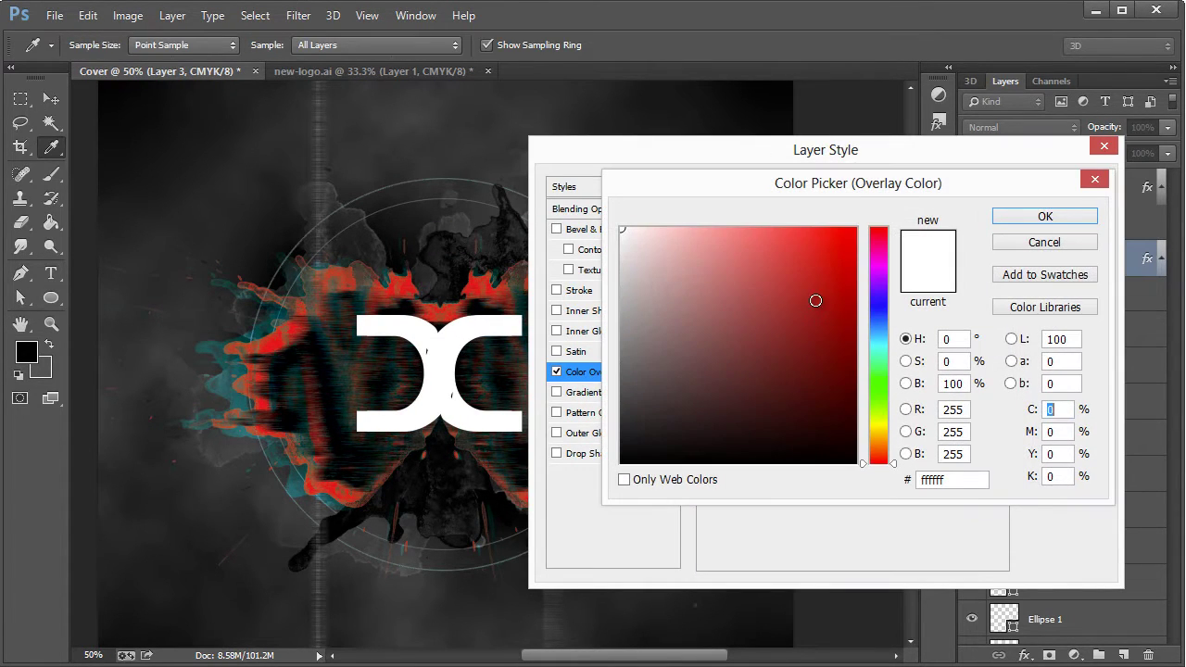
left_click(877, 354)
left_click(857, 229)
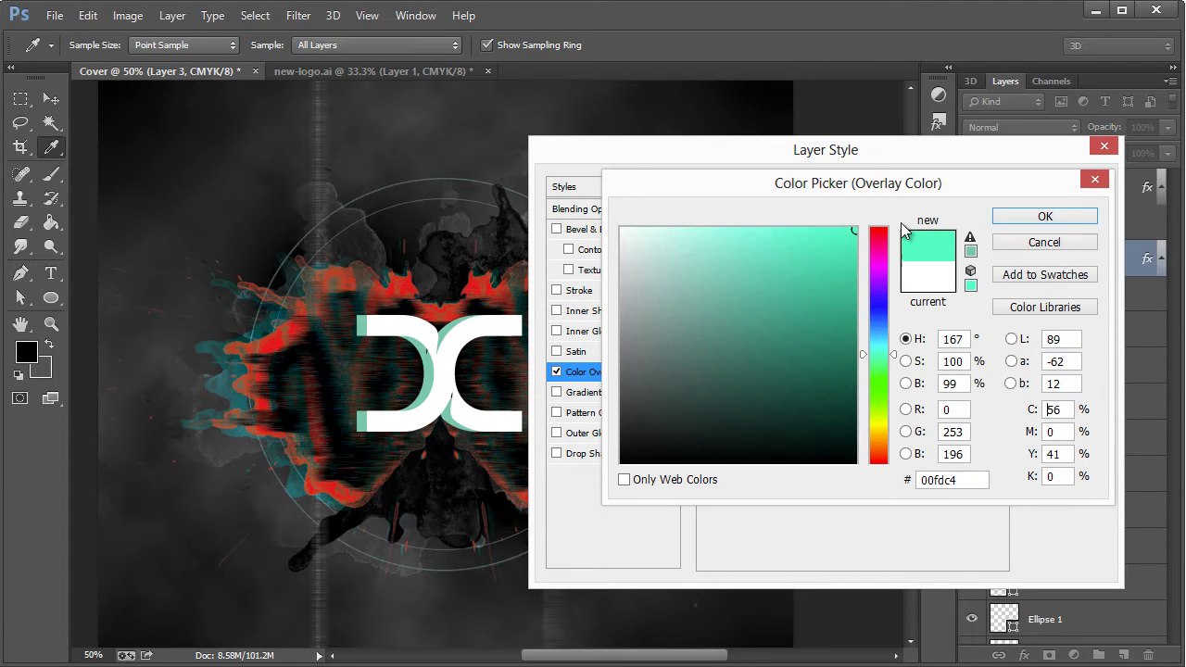
left_click(955, 480)
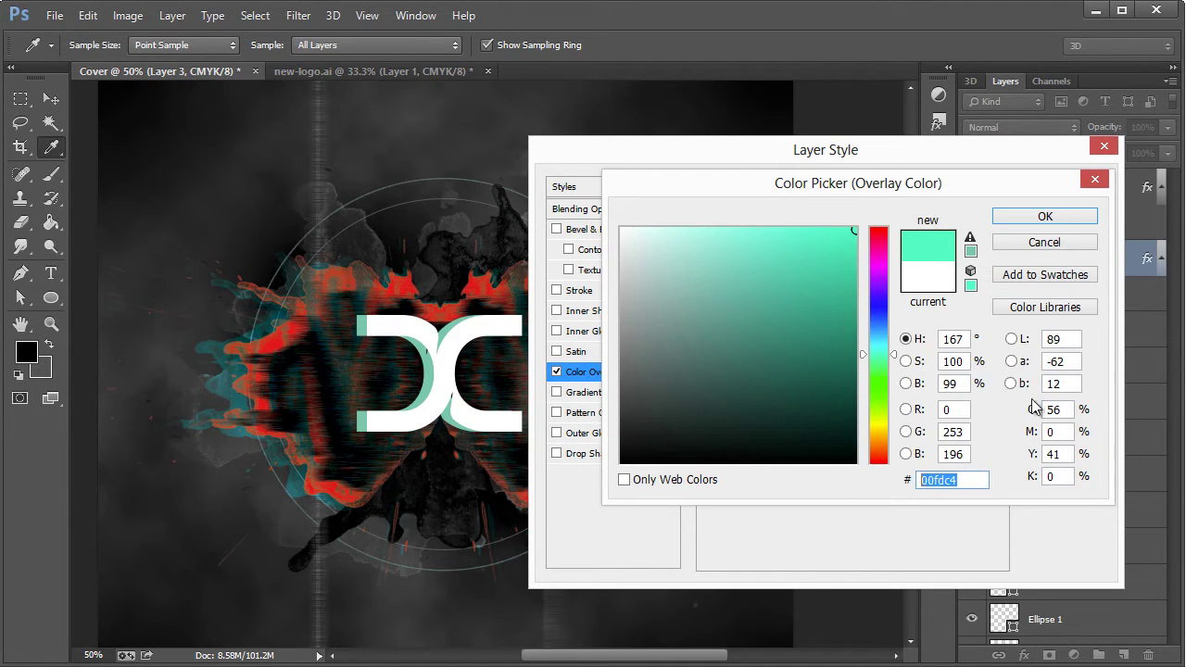
left_click(1045, 216)
left_click(1066, 186)
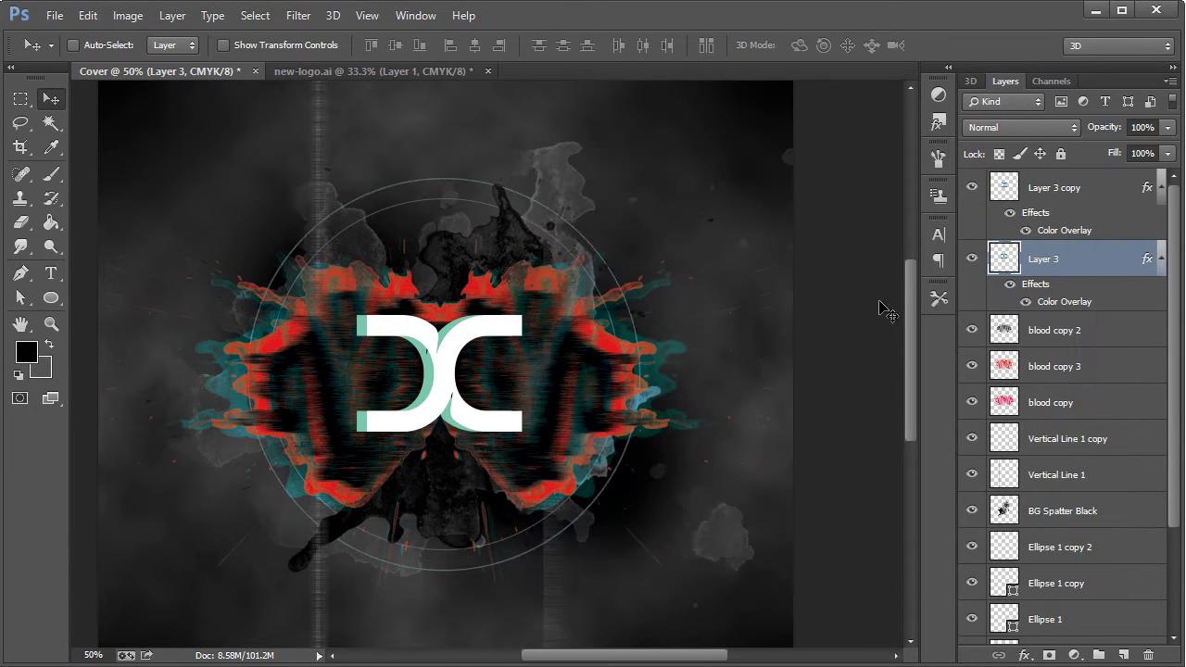
right_click(1027, 267)
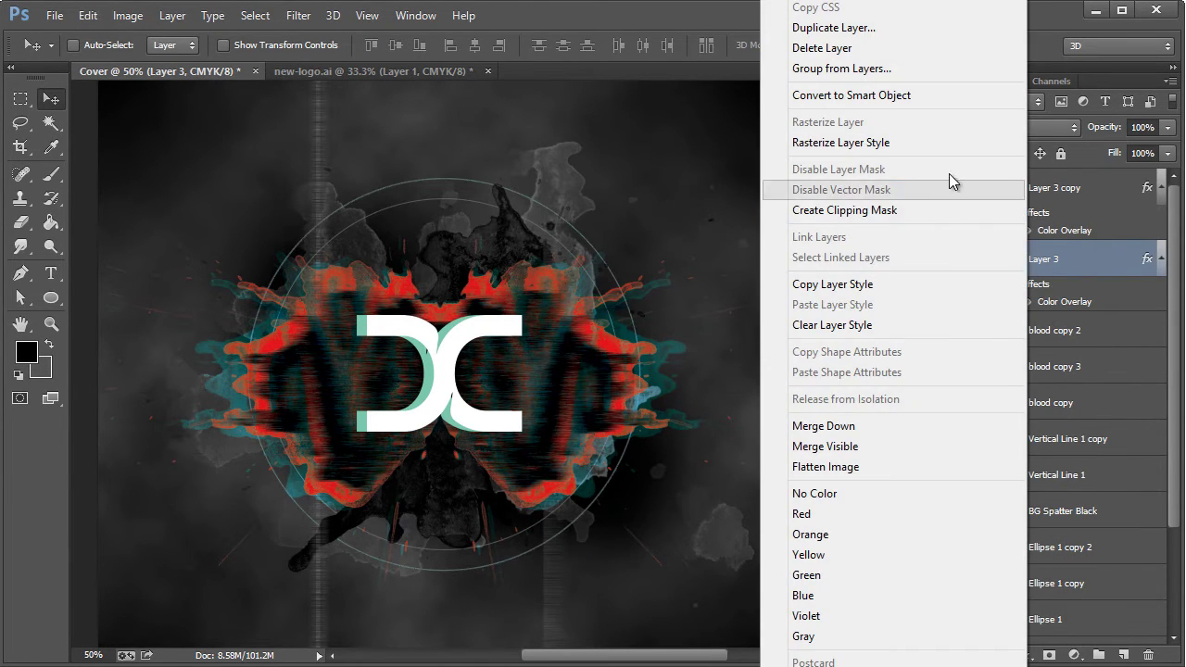
left_click(893, 145)
left_click(300, 16)
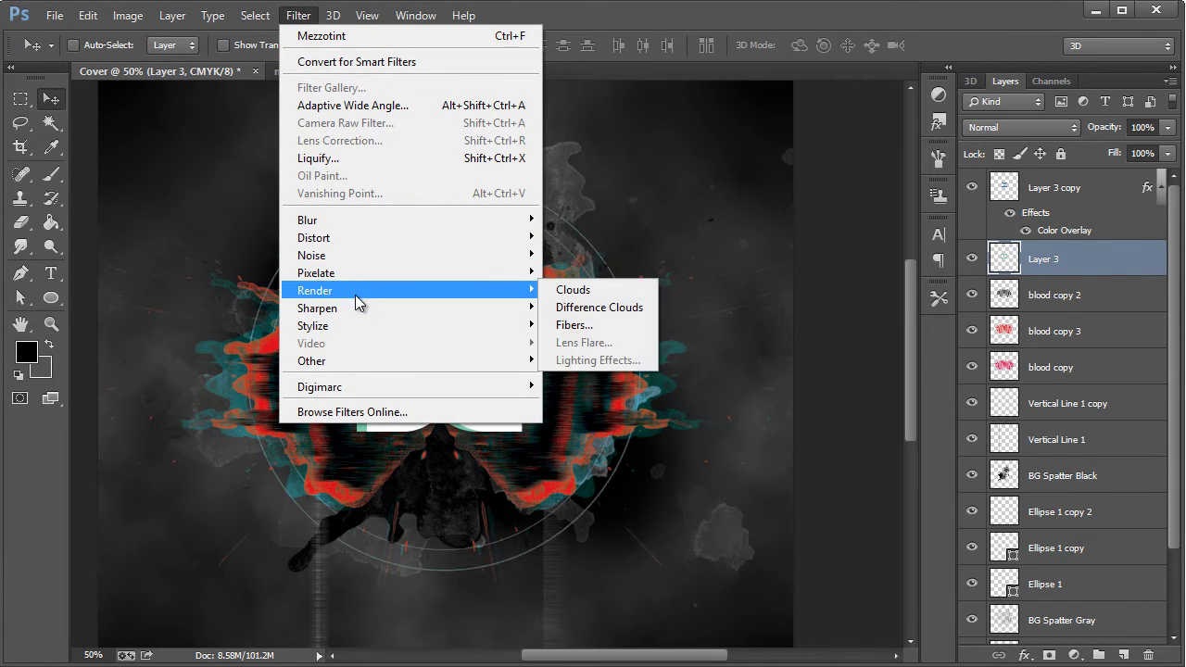
Apply a Fine Dots Mezzotint filter to Layer 3
mouse_move(368, 275)
left_click(603, 342)
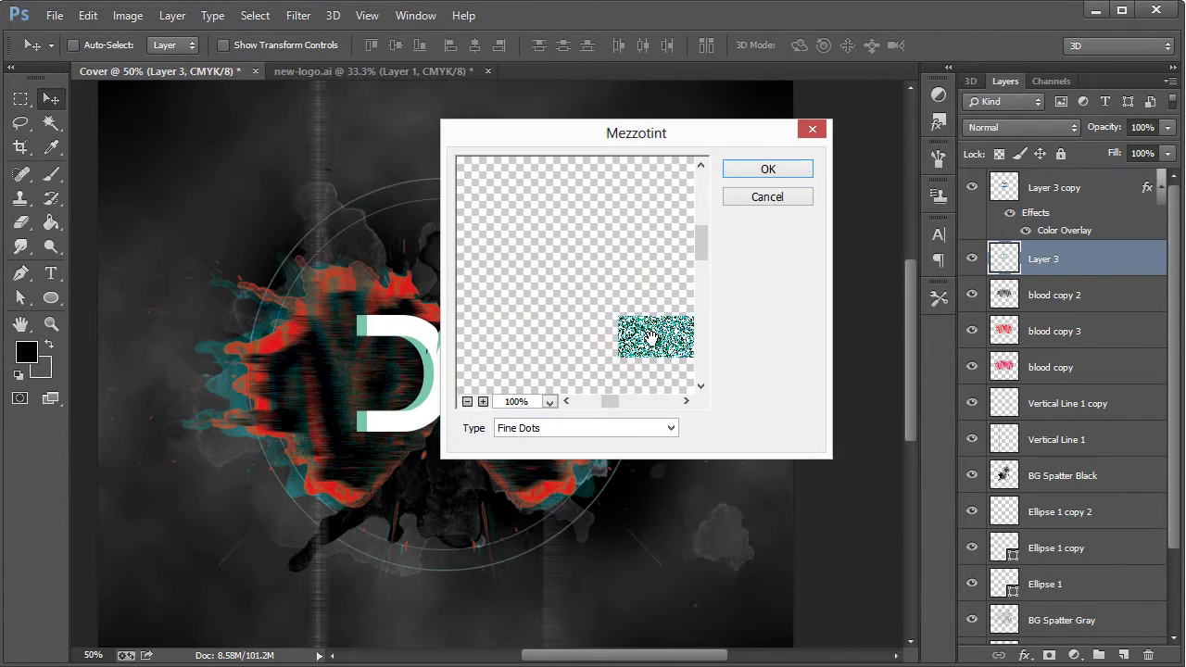
left_click(766, 168)
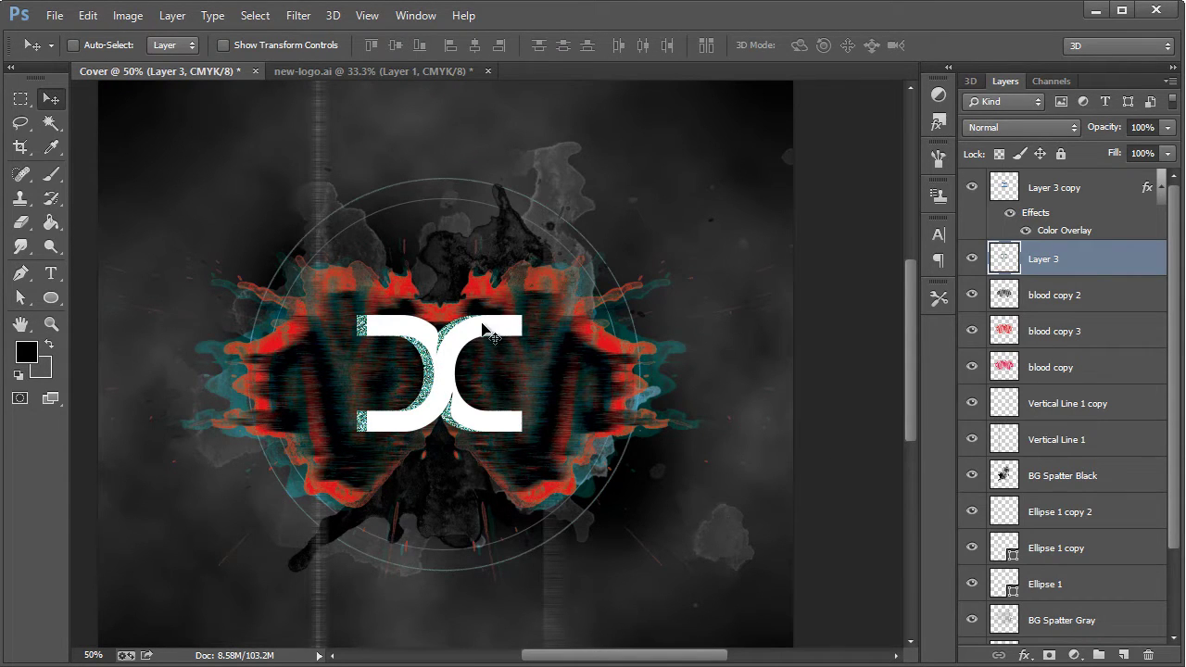
Add a 0°, 36-pixel Motion Blur to Layer 3
left_click(299, 15)
mouse_move(408, 222)
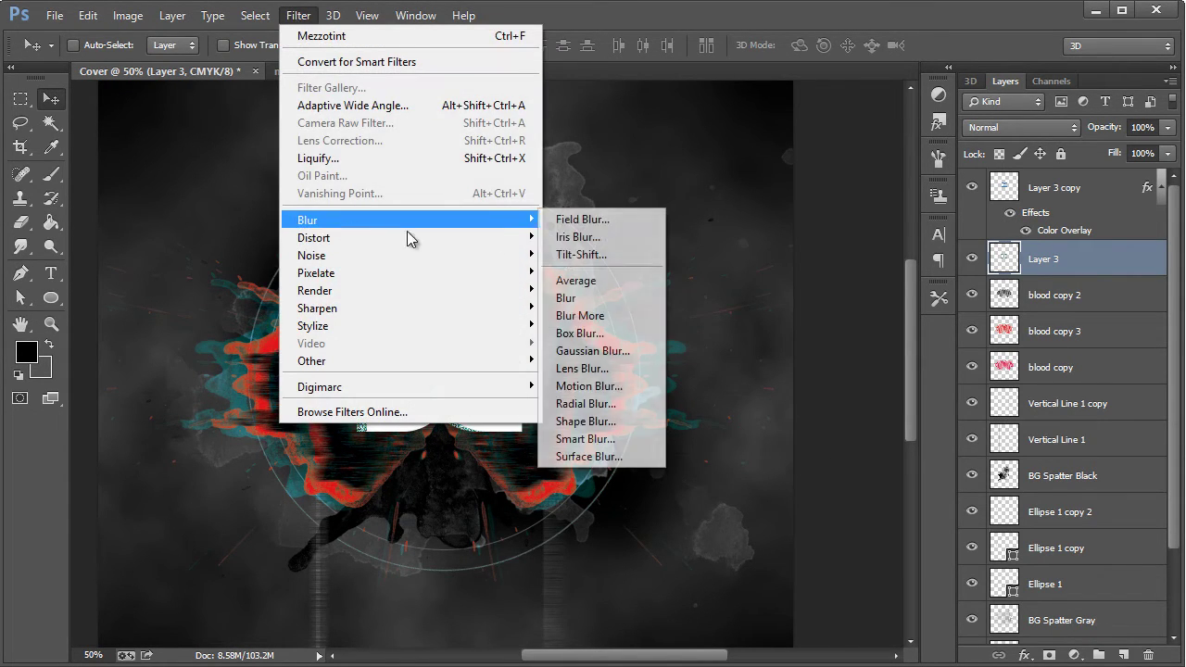
left_click(584, 386)
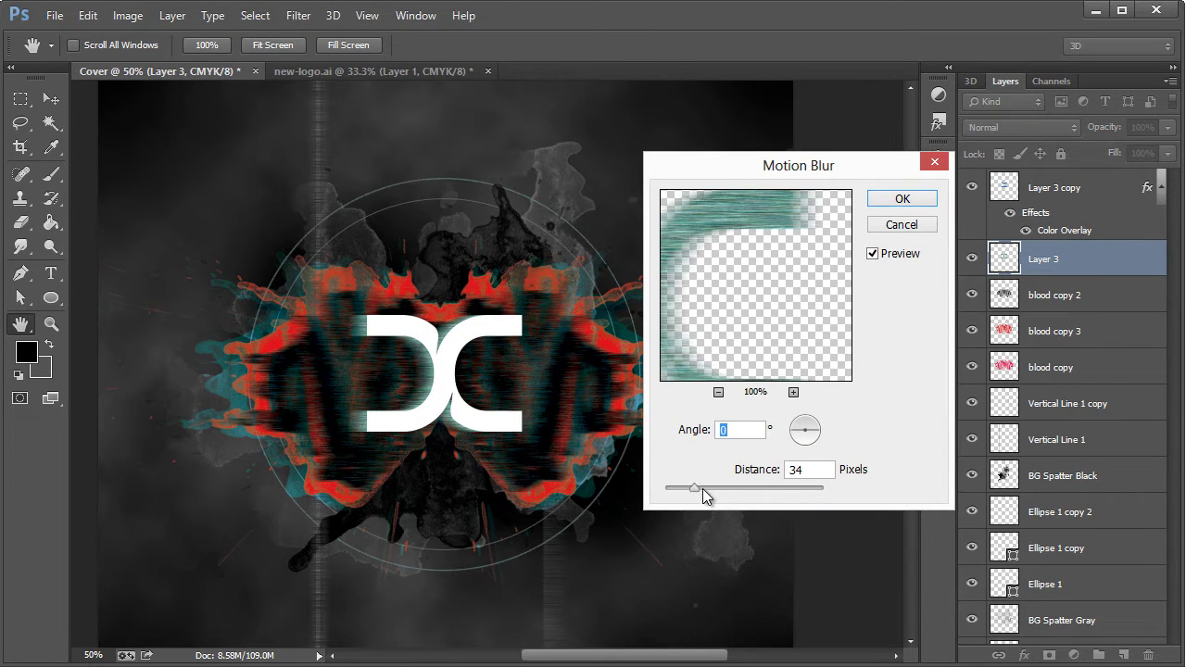
left_click_drag(701, 490, 697, 491)
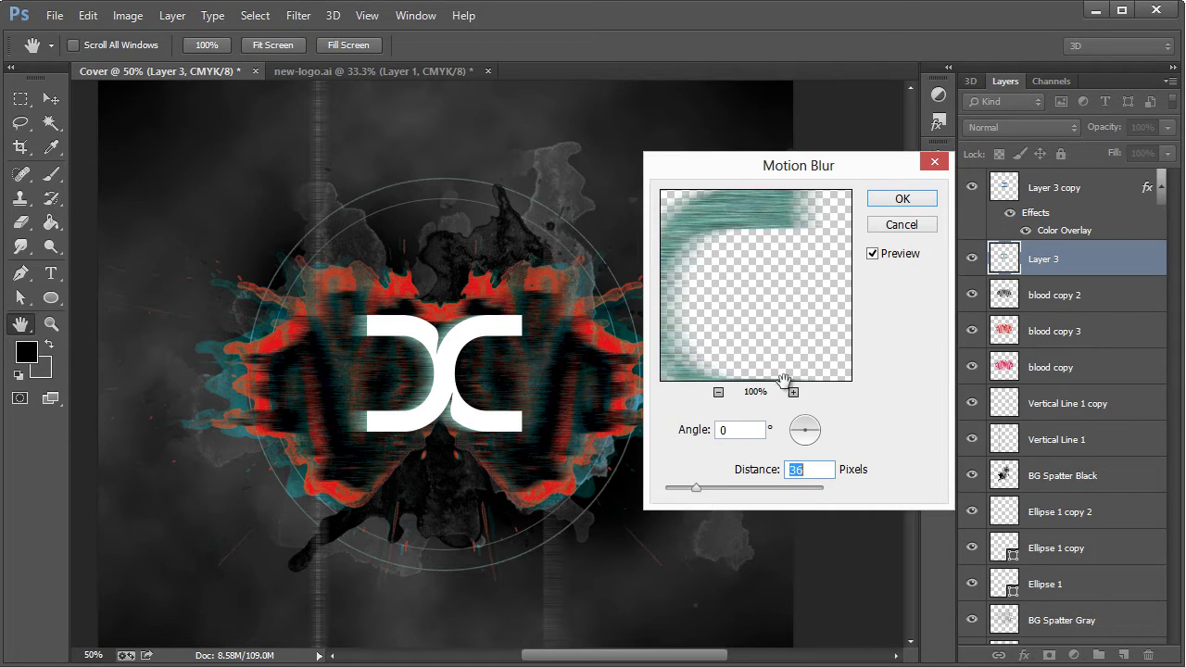
left_click(903, 199)
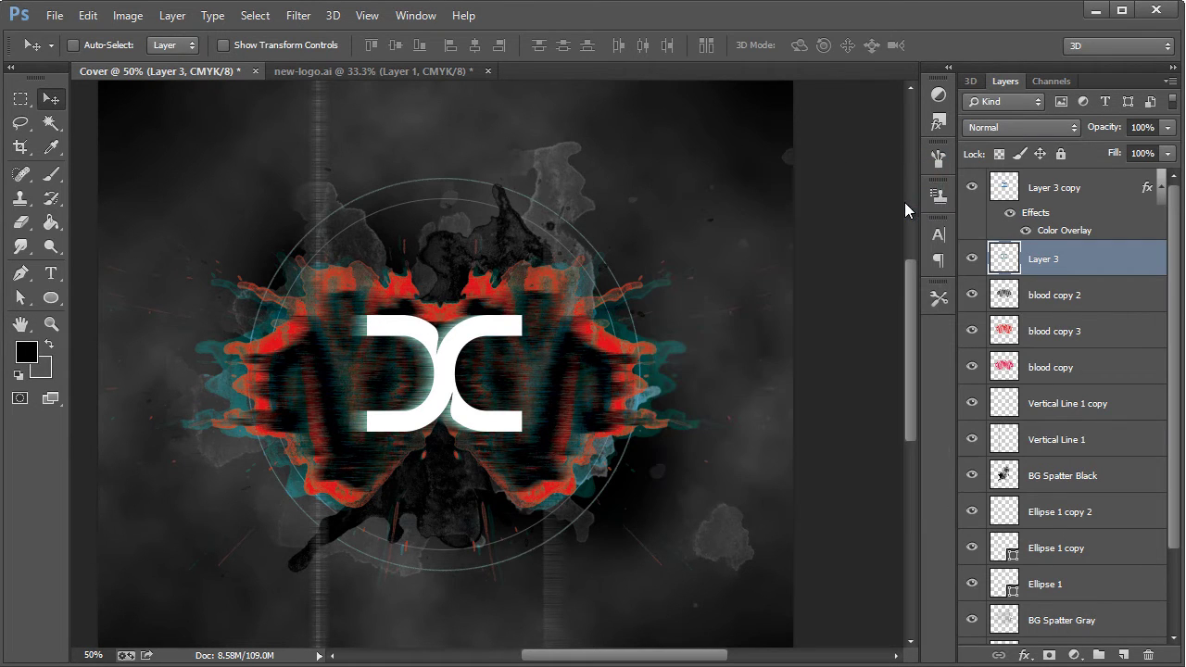
Try Linear Dodge and Color Dodge blending on Layer 3, zooming to 100% on the logo
left_click(1001, 126)
left_click(1001, 126)
key("shift+plus")
key("shift+plus")
key("shift+plus")
key("shift+plus")
key("shift+plus")
key("shift+plus")
key("shift+plus")
key("shift+plus")
key("shift+plus")
key("shift+plus")
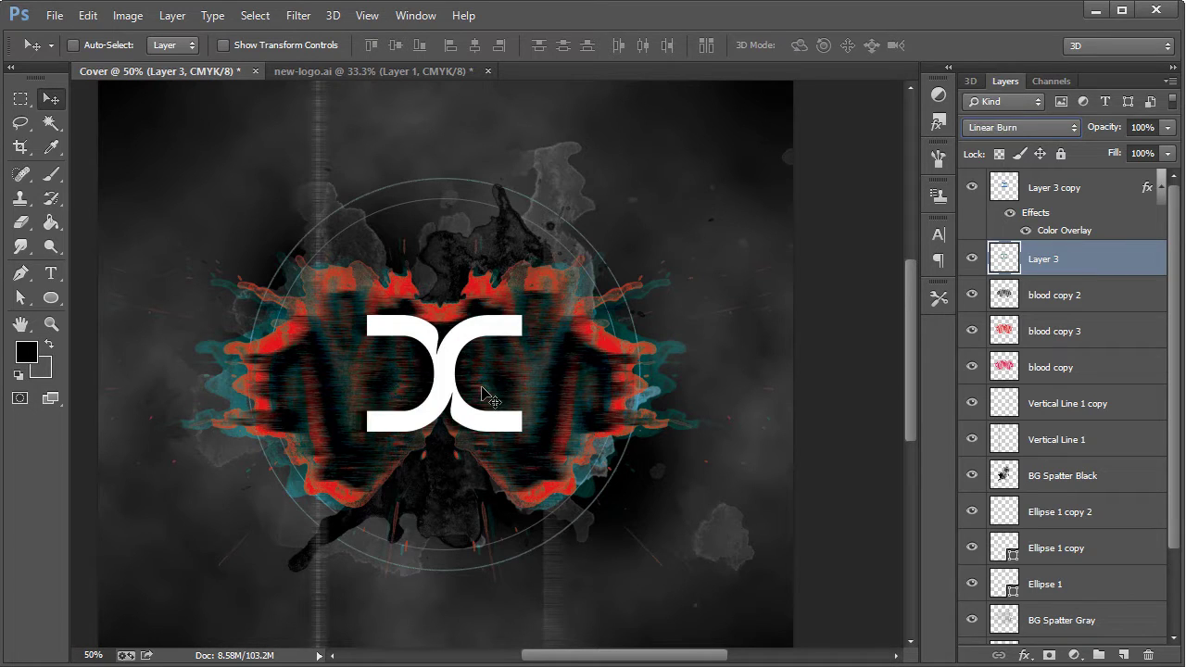
key("shift+minus")
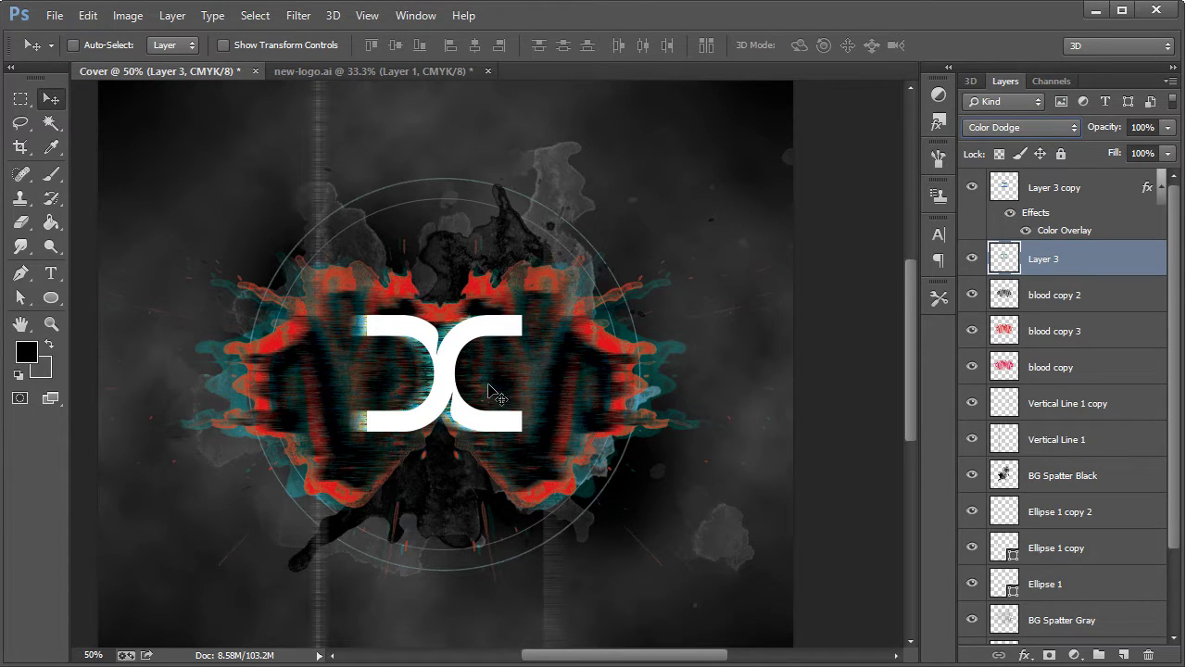
left_click(51, 323)
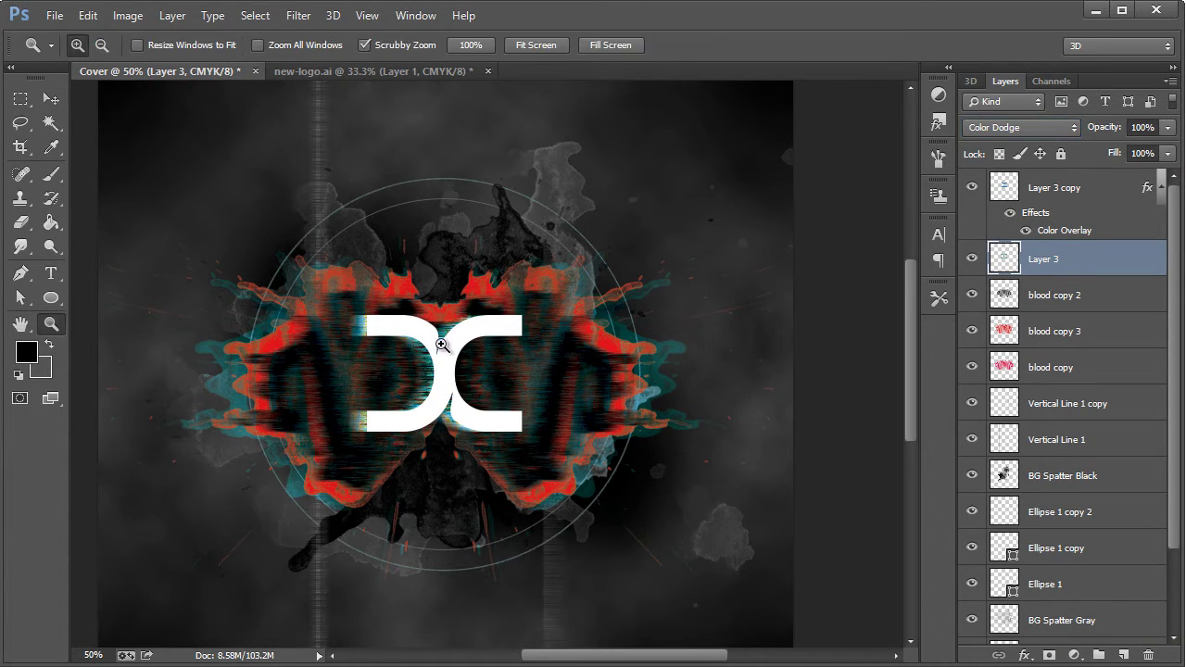
left_click(442, 345)
left_click(426, 376)
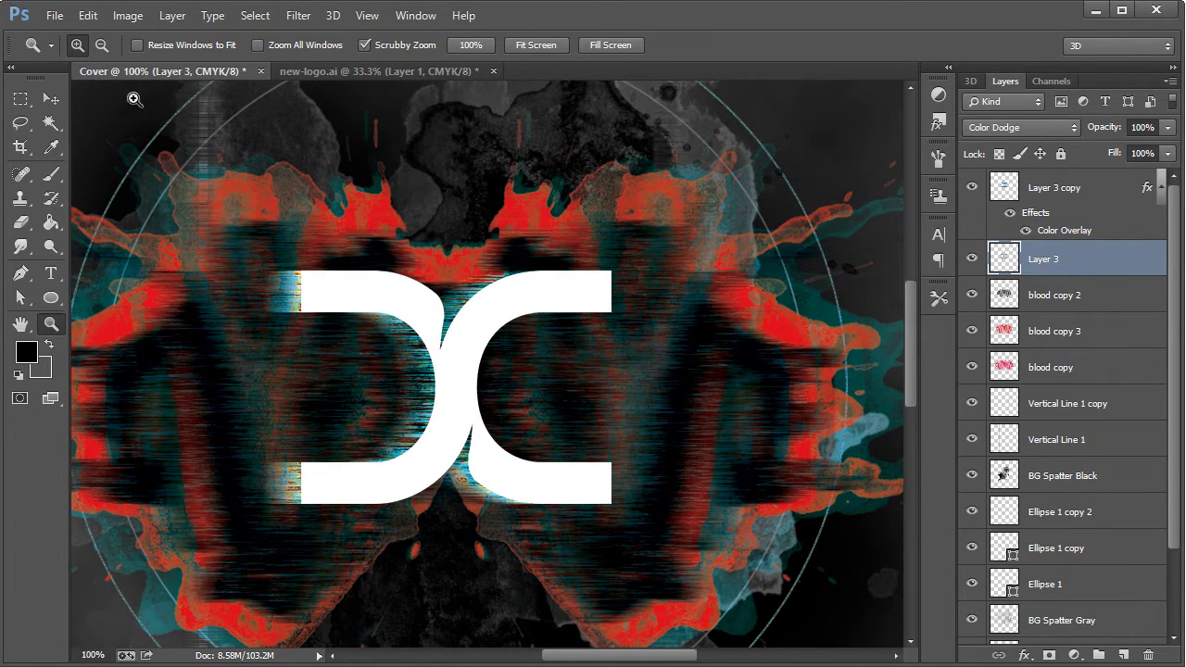
left_click(54, 99)
Preview Lighter Color, Vivid Light, Difference and Divide, then set Layer 3 to Linear Light
left_click(1019, 127)
left_click(1010, 339)
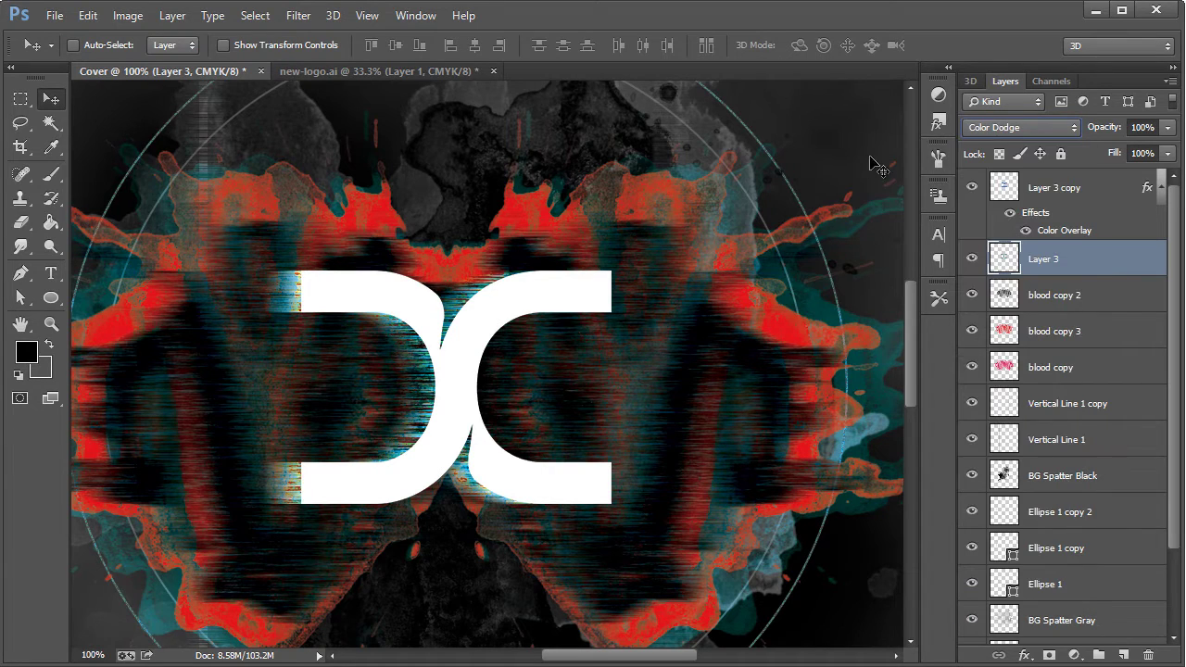
key("Down")
key("Down")
key("Down")
key("Down")
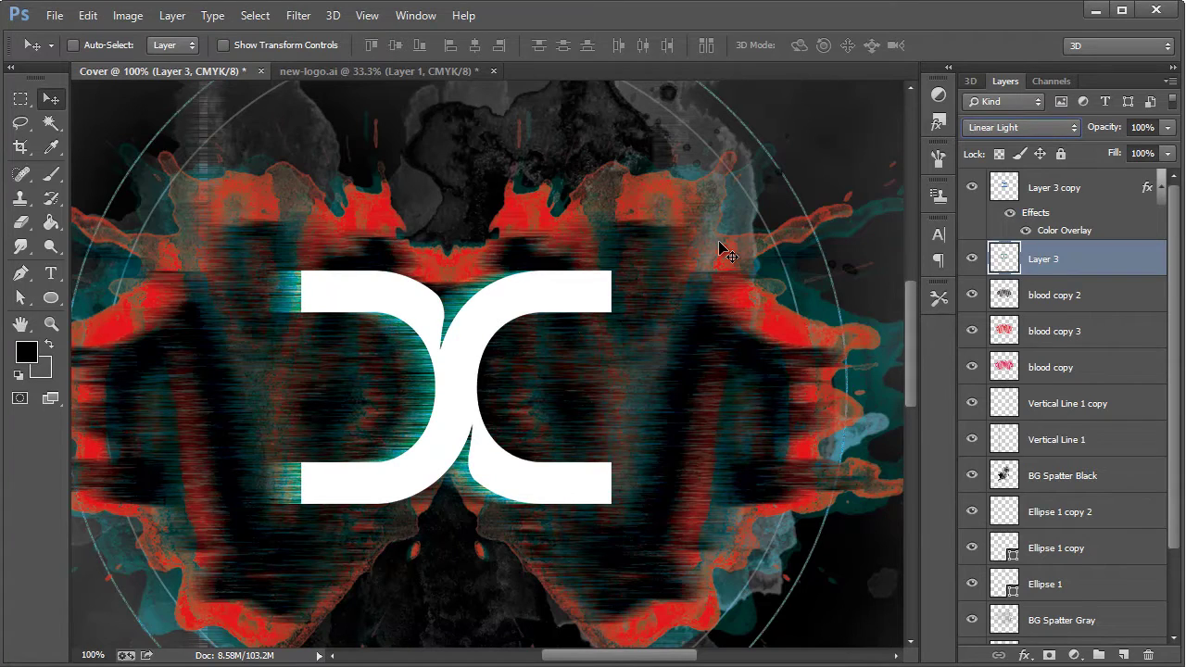
key("Down")
key("Down")
key("Down")
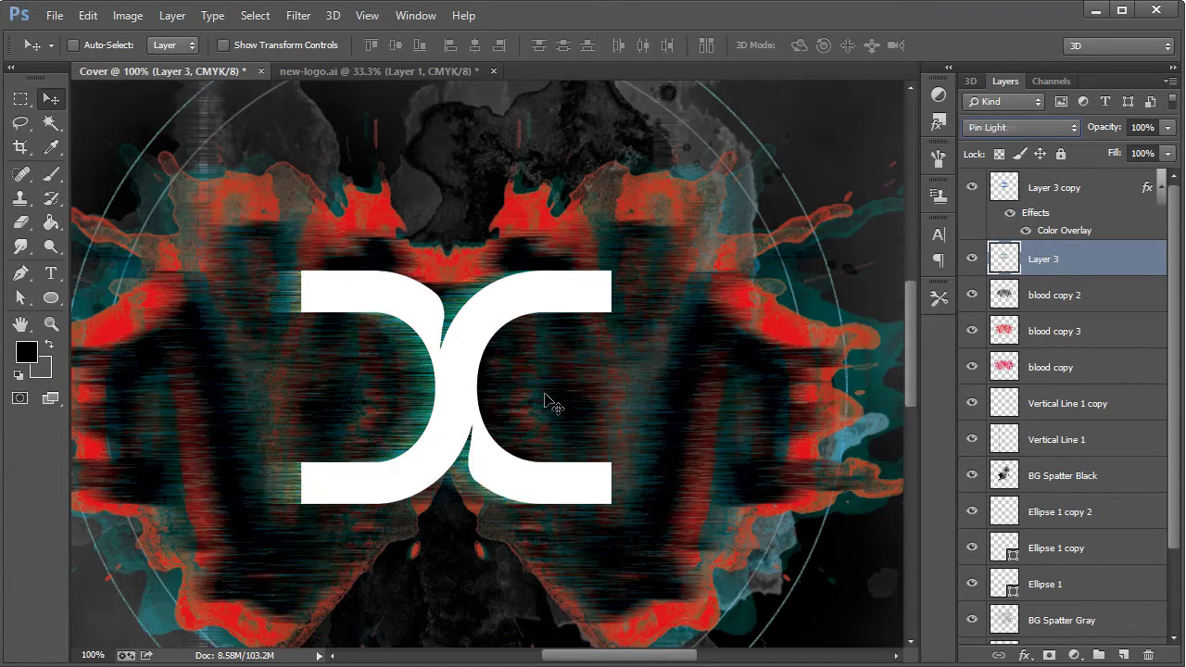
key("Down")
key("Down")
key("Down")
key("Down")
key("Down")
key("Down")
key("Down")
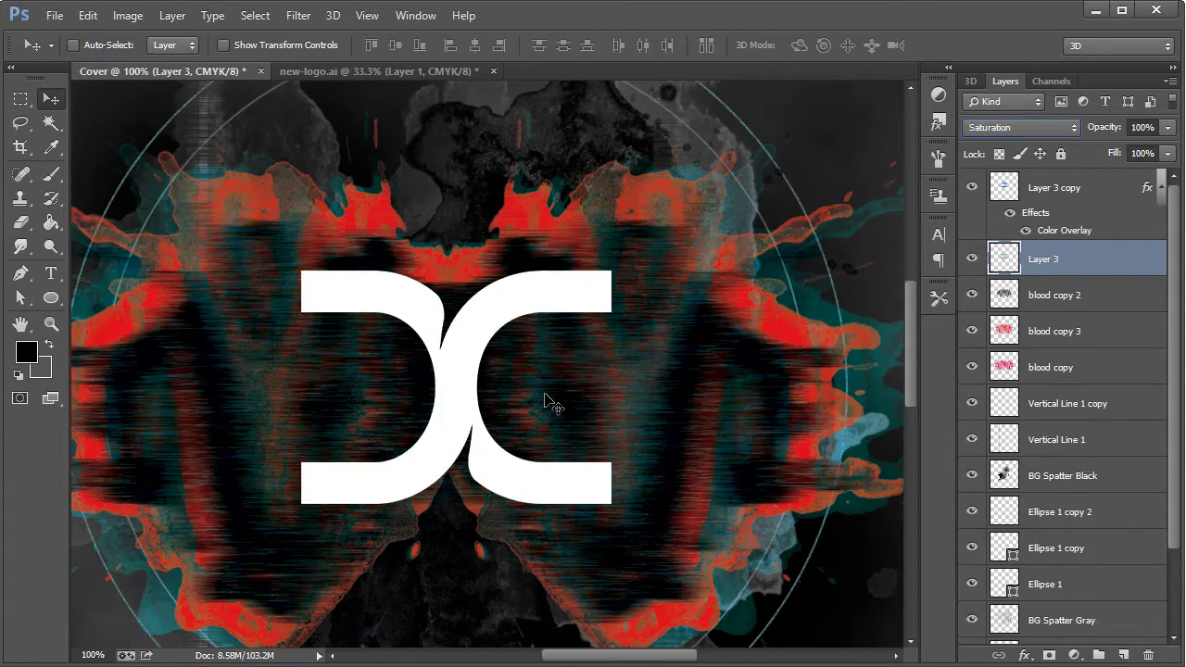
key("Up")
key("Up")
key("Up")
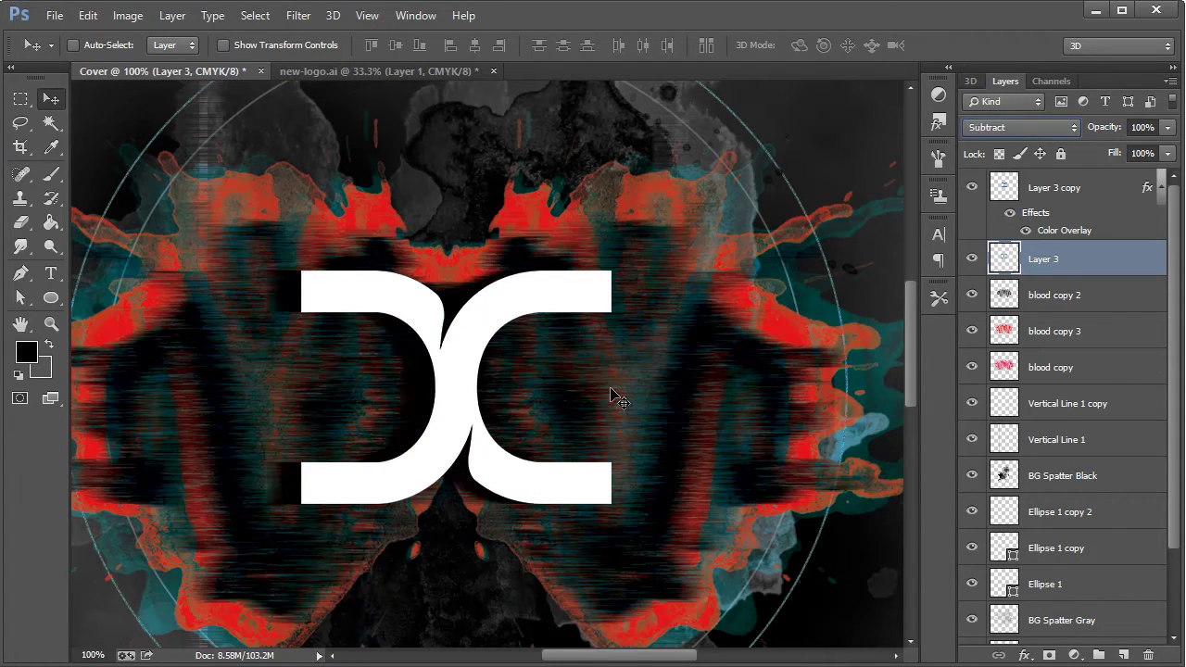
left_click(1012, 128)
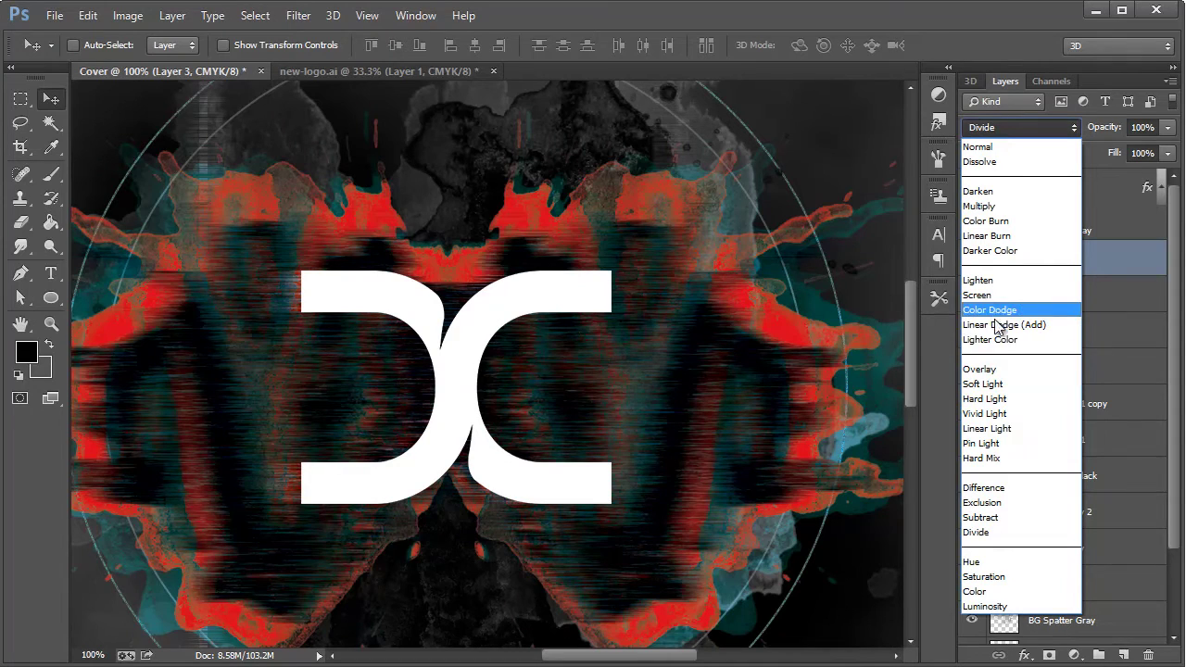
left_click(994, 433)
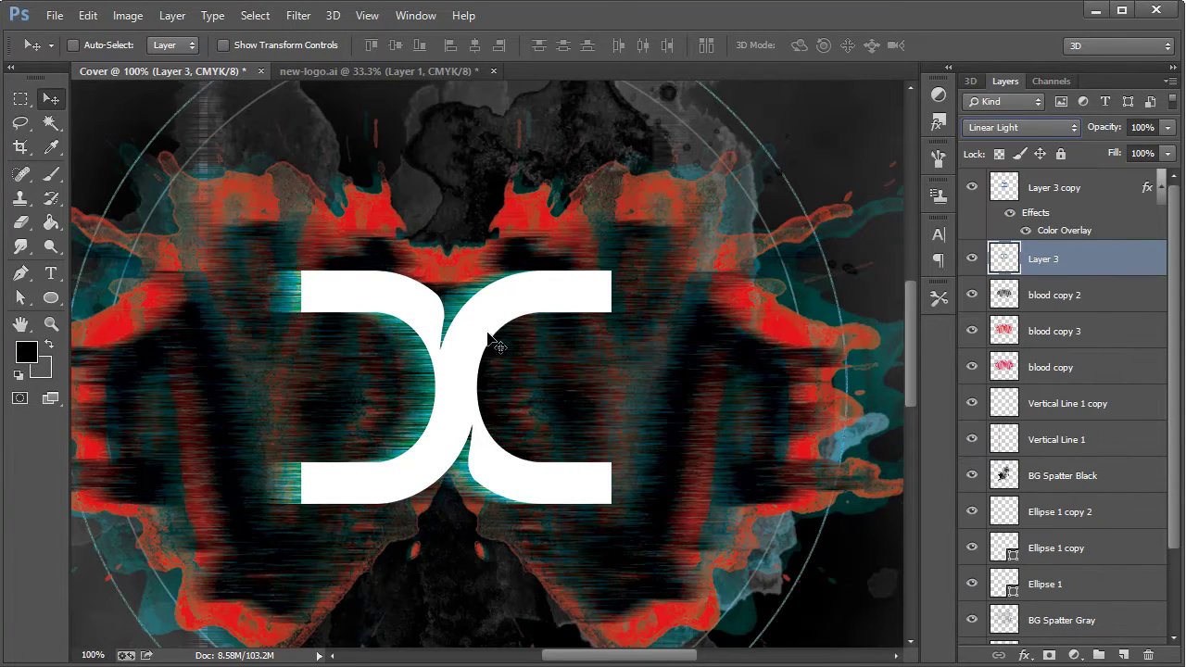
left_click_drag(299, 306, 300, 306)
Select the Smudge tool with a 111 px brush at 42% strength
left_click(20, 221)
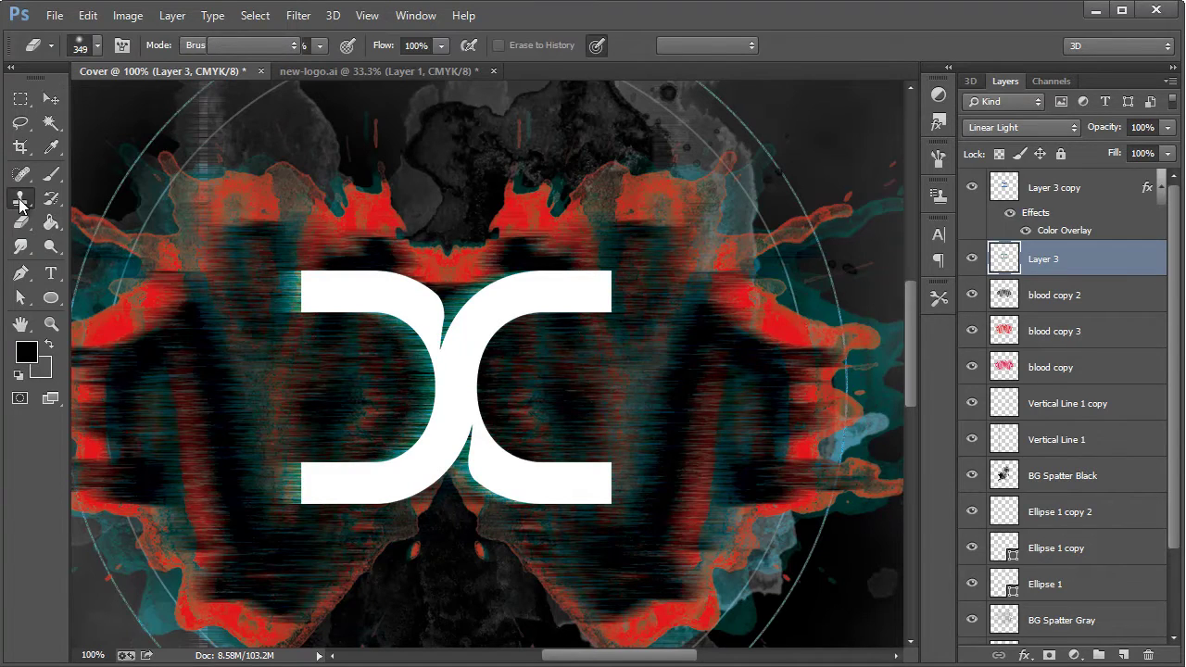
left_click(21, 197)
left_click(20, 246)
left_click(20, 248)
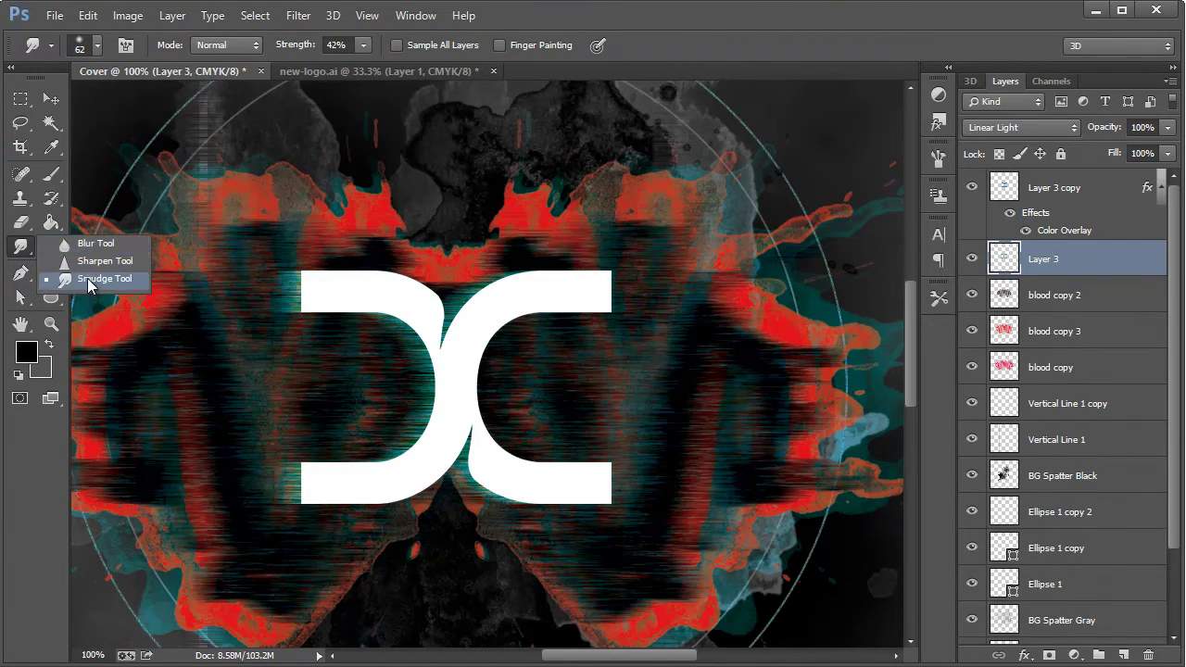
left_click(81, 278)
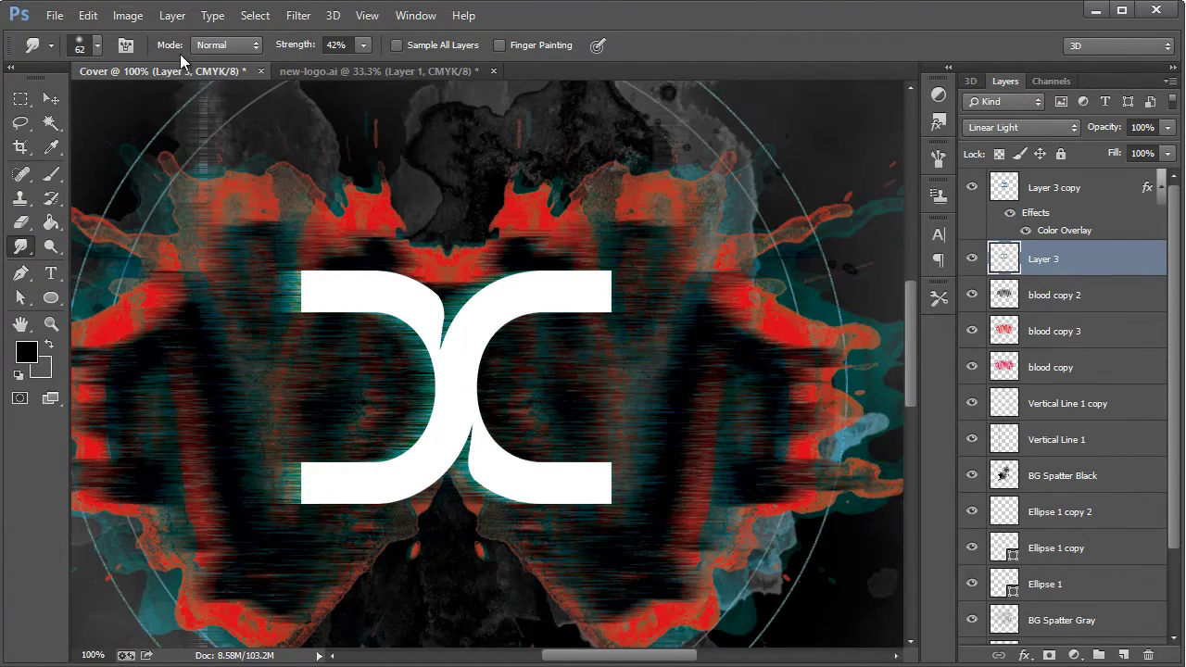
left_click(96, 46)
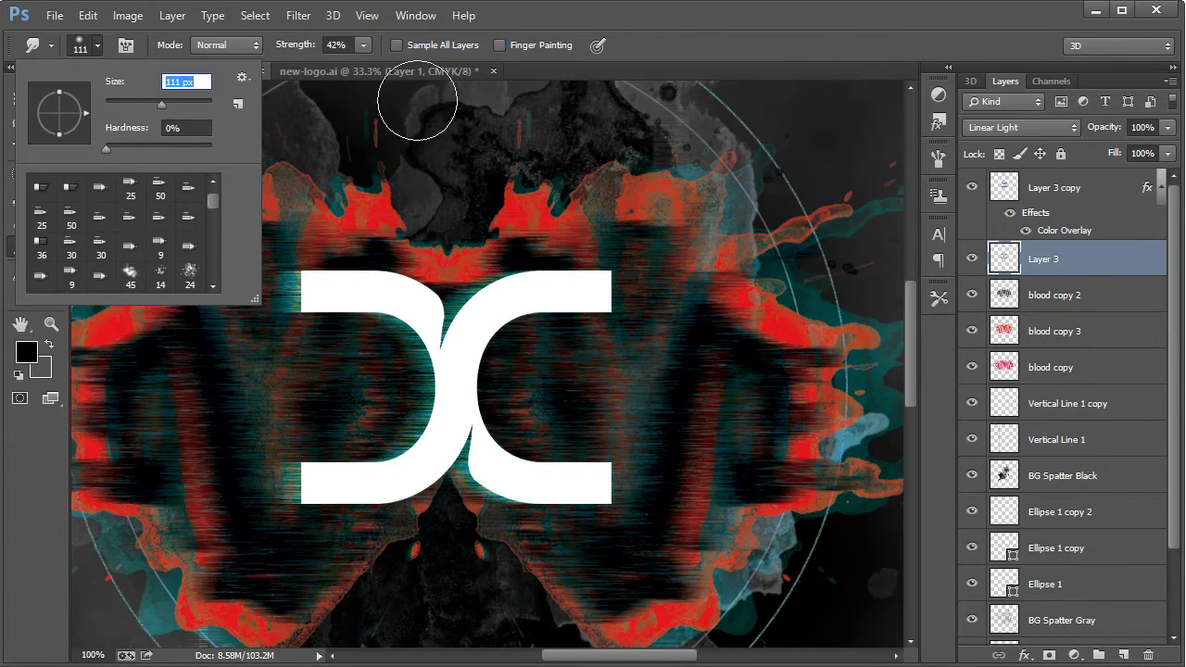
key("Return")
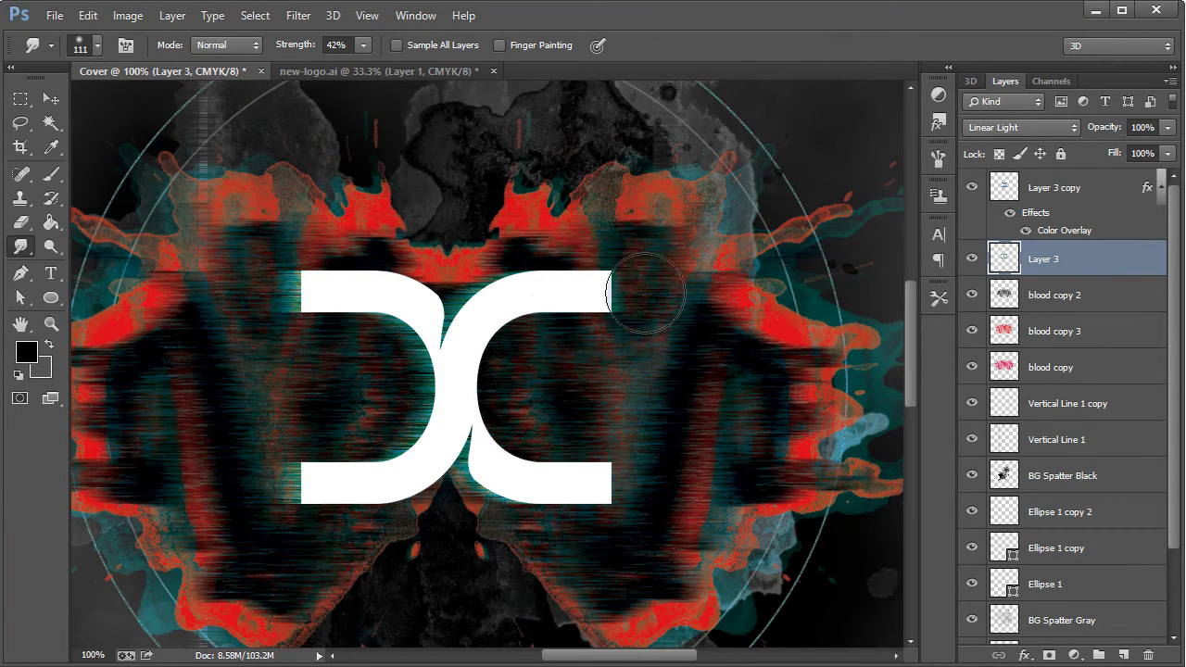
Smear teal streaks along the C's top-right and the D's lower edges, then view the whole cover
mouse_move(620, 289)
left_mouse_down()
mouse_move(599, 318)
mouse_move(688, 325)
mouse_move(604, 362)
mouse_move(609, 339)
mouse_move(714, 379)
mouse_move(436, 402)
mouse_move(543, 379)
mouse_move(645, 404)
mouse_move(614, 455)
mouse_move(710, 450)
mouse_move(602, 447)
left_mouse_up()
left_click_drag(335, 447, 155, 444)
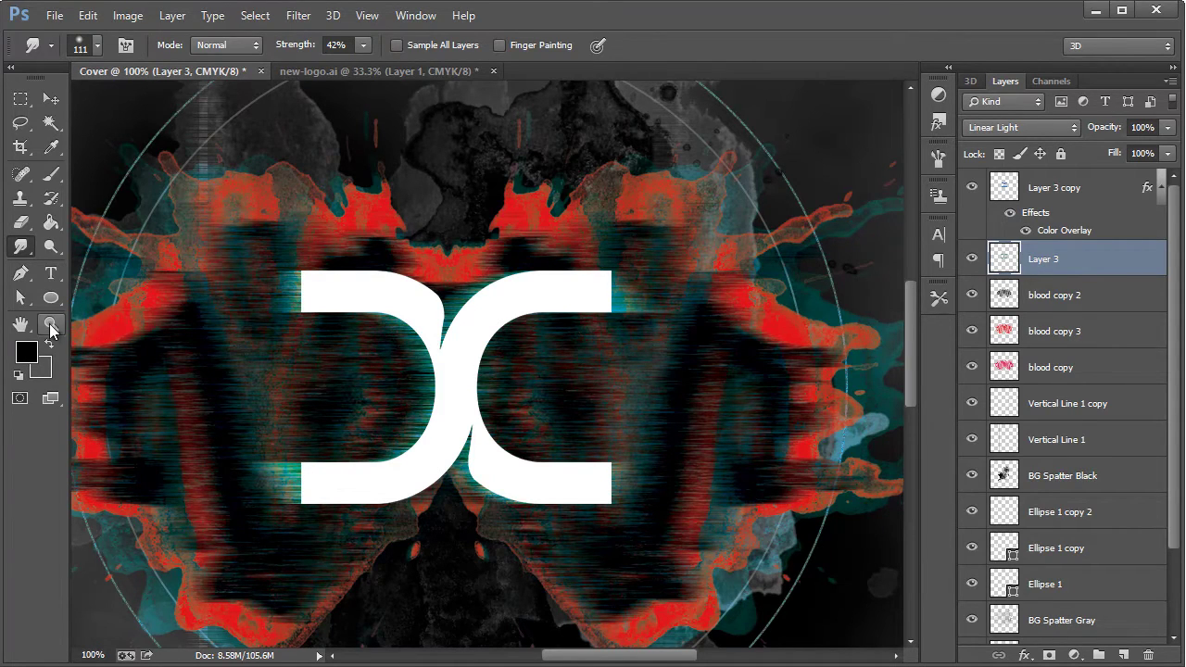
left_click(51, 324)
right_click(489, 383)
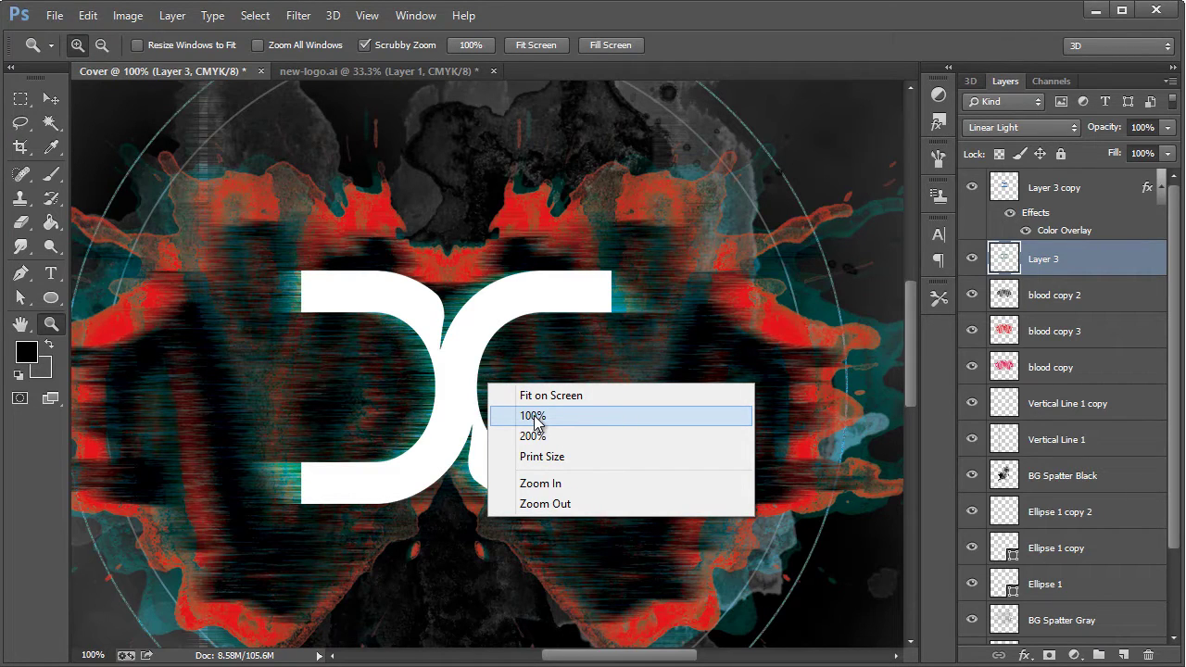
left_click(544, 504)
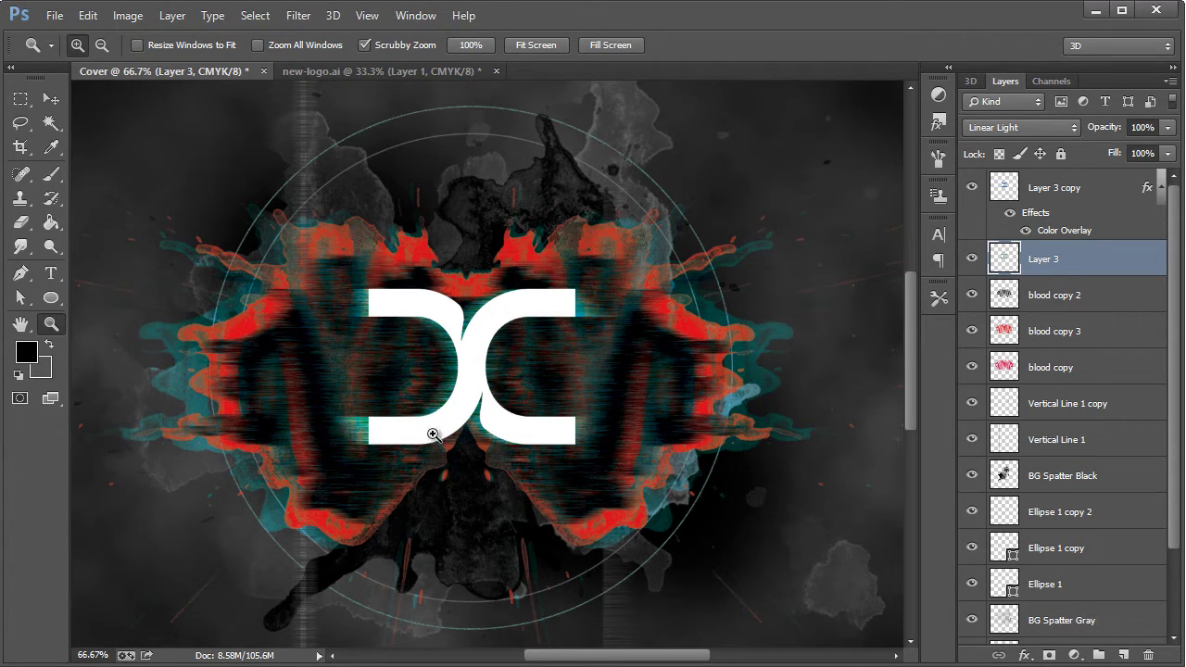
Draw a tiny rectangle above Layer 3 copy at the DC logo's centre
left_click(23, 276)
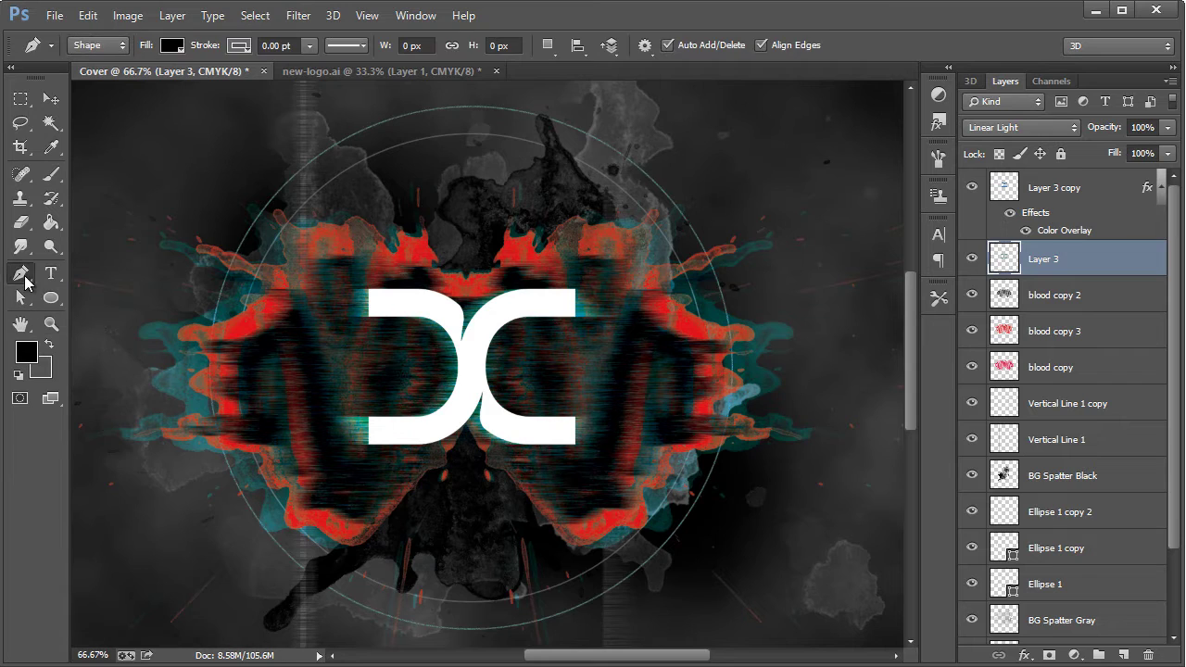
left_click_drag(51, 297, 132, 341)
left_click(135, 294)
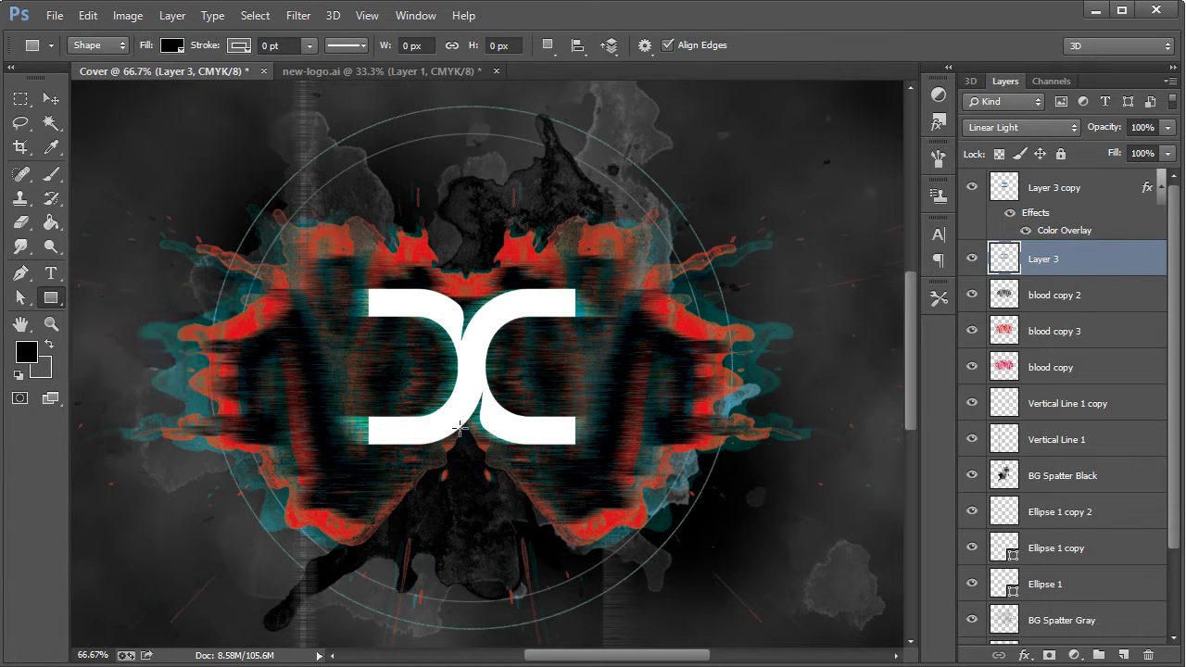
left_click(1062, 190)
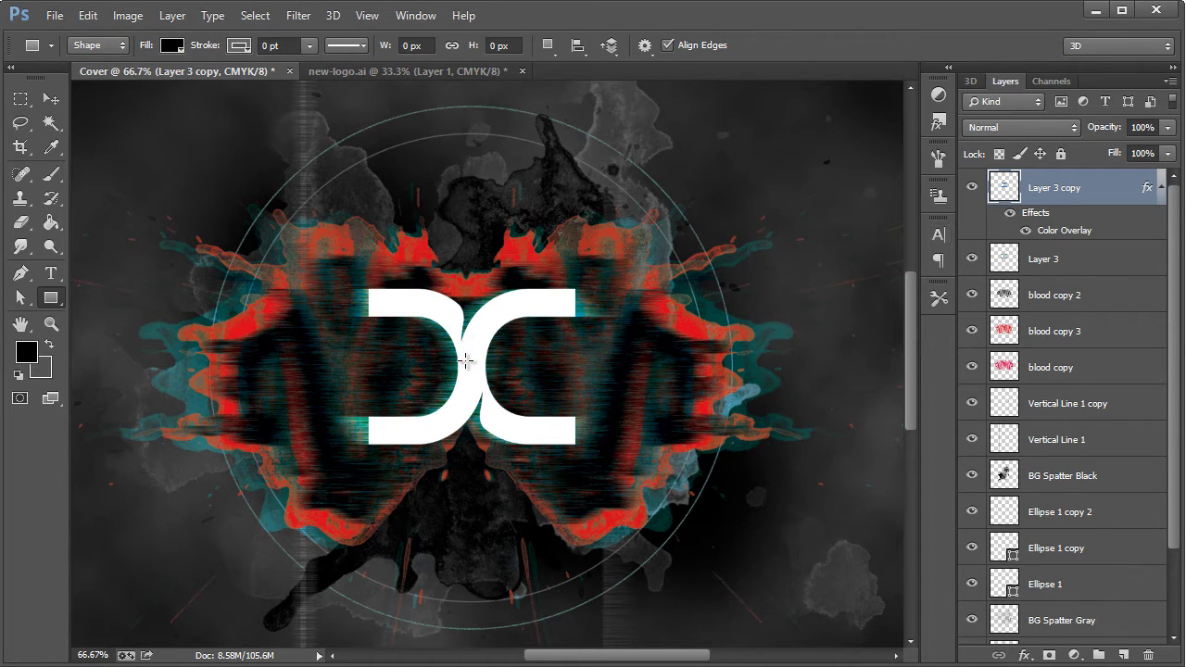
left_click_drag(470, 363, 472, 366)
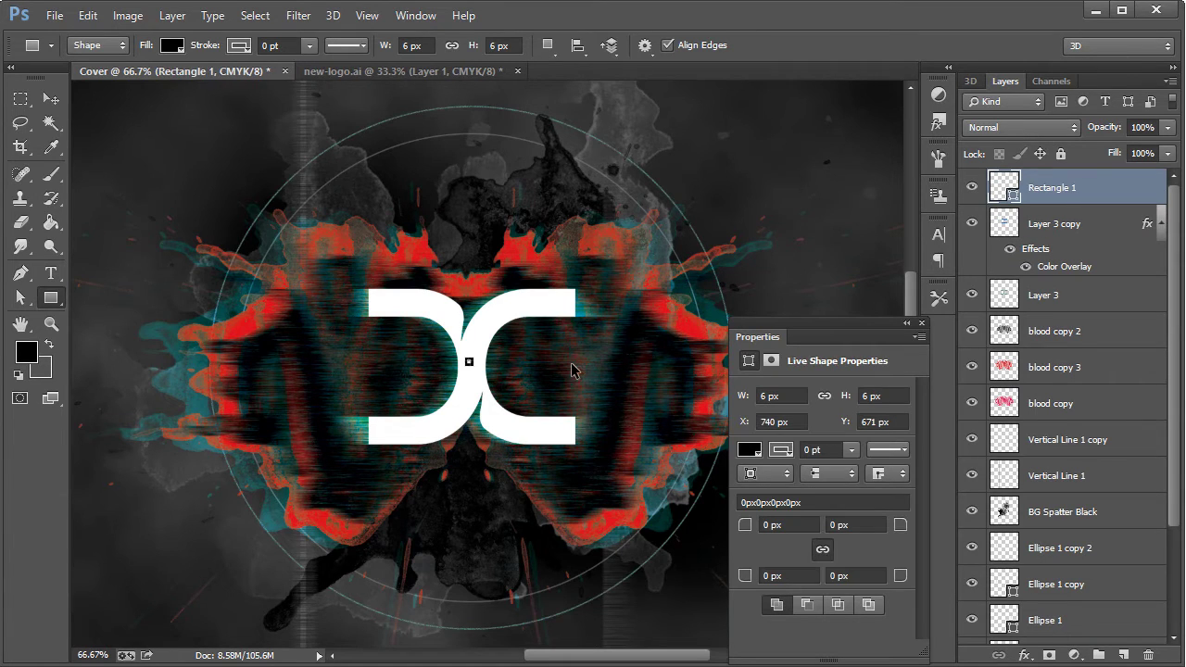
Zoom to 100% on the small square and nudge it 1 px right
key("ctrl+apostrophe")
key("ctrl+h")
left_click(51, 323)
left_click(497, 379)
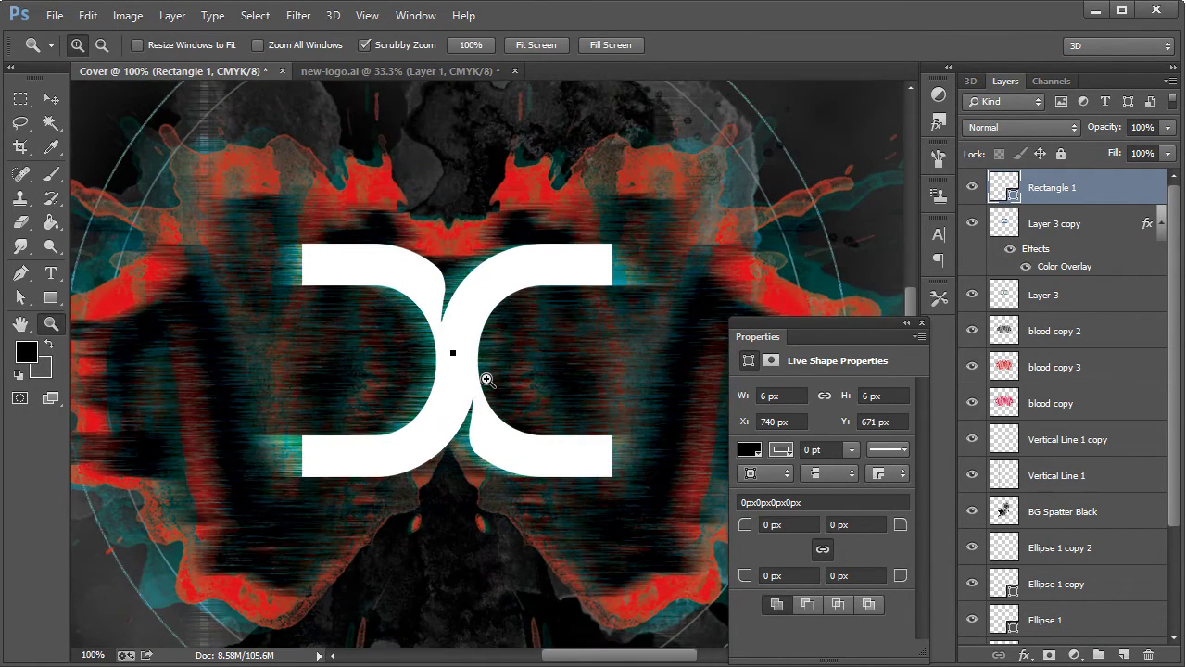
left_click(51, 98)
key("Right")
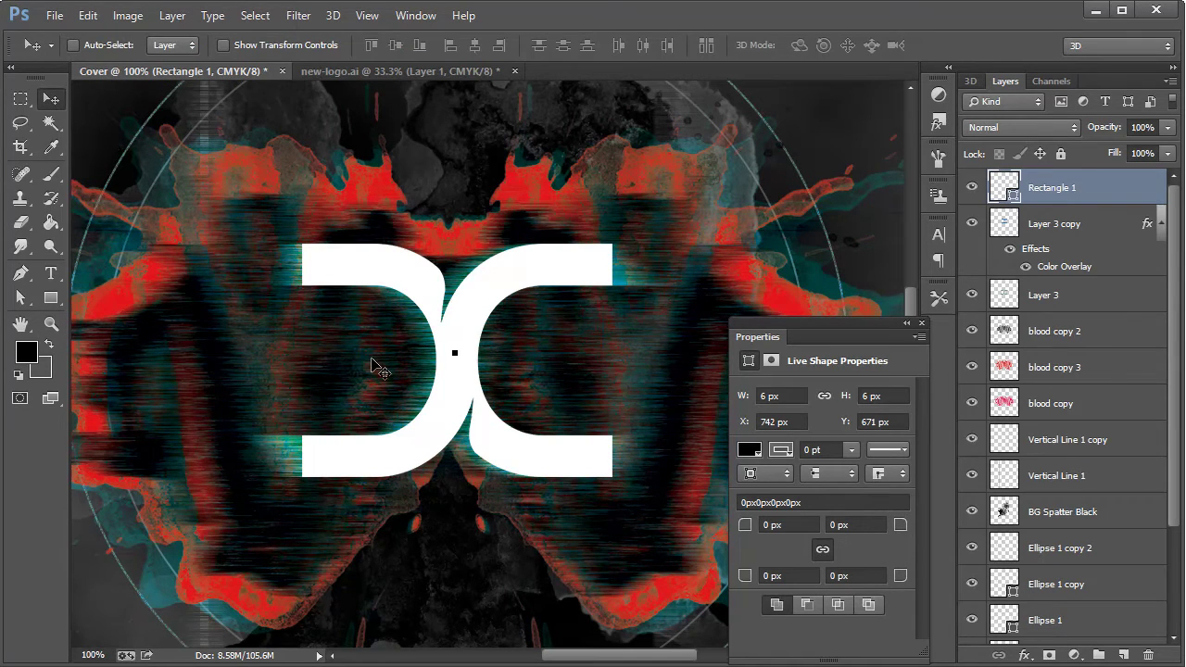
Scale the square from 6 to 10 px and commit the transform
key("ctrl+t")
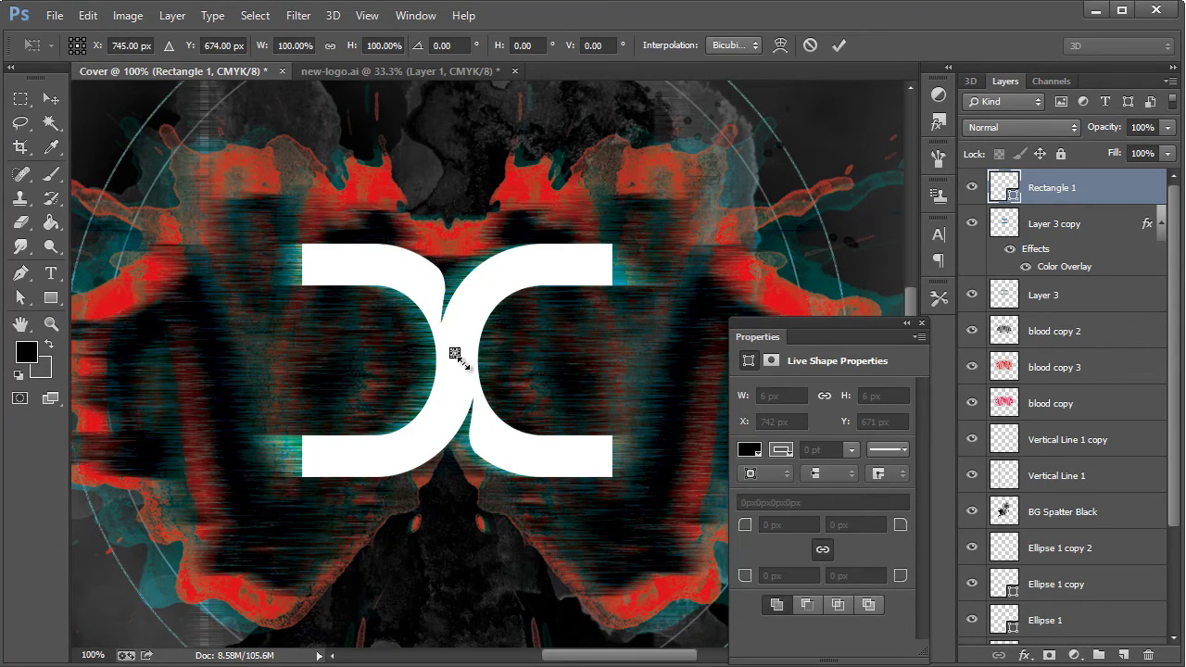
left_click_drag(467, 367, 458, 357)
left_click(51, 98)
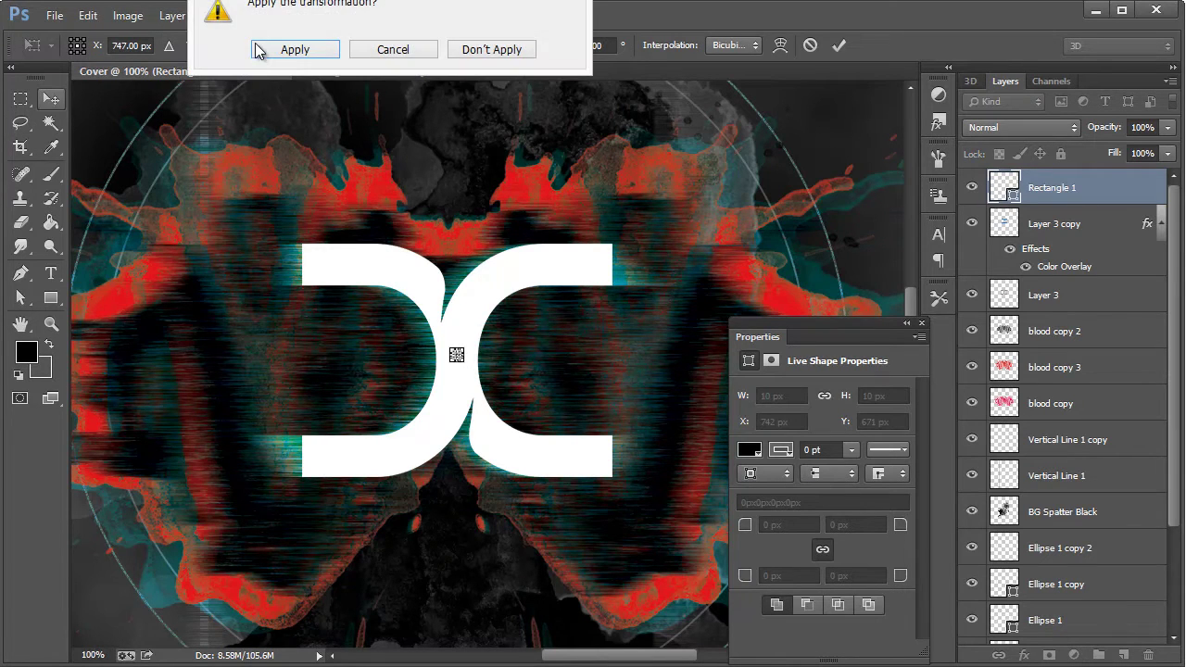
left_click(259, 50)
scroll(380, 363, "up", 1)
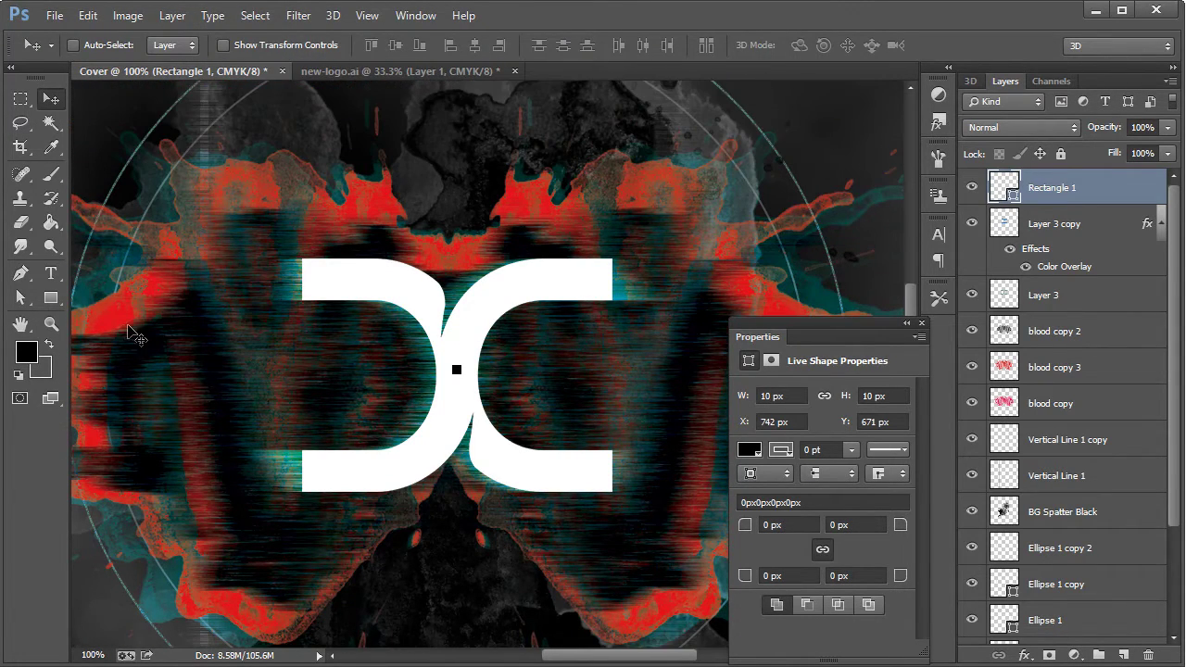
left_click(51, 297)
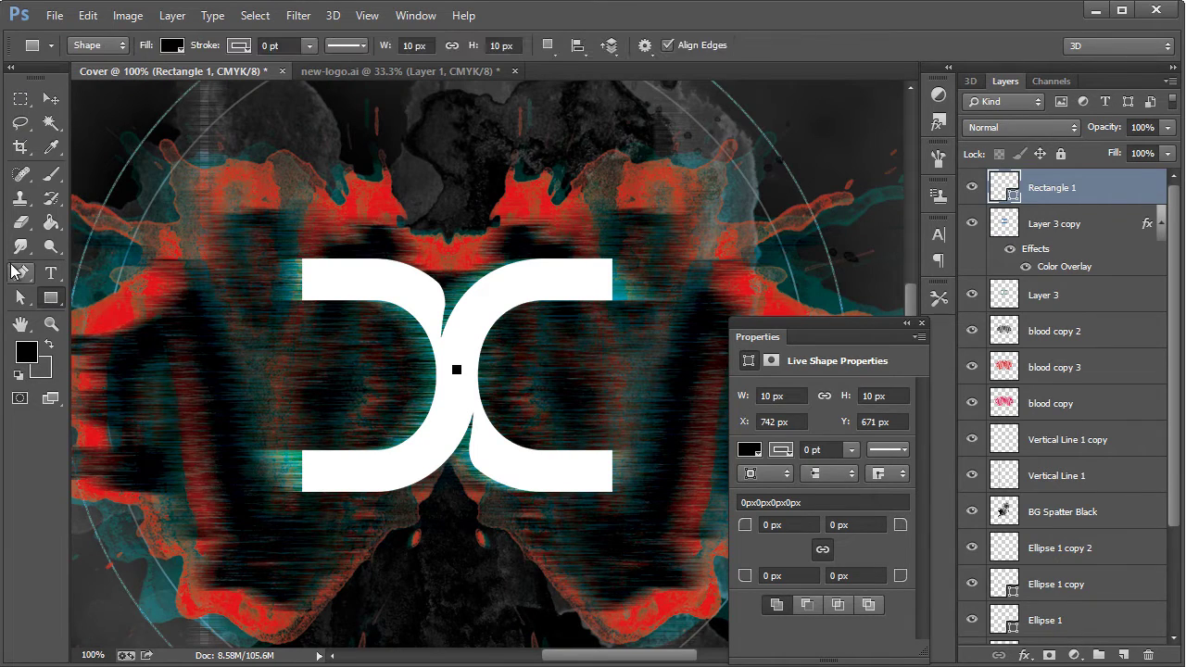
Draw a diagonal line through the DC logo's centre with the Line Tool
right_click(51, 298)
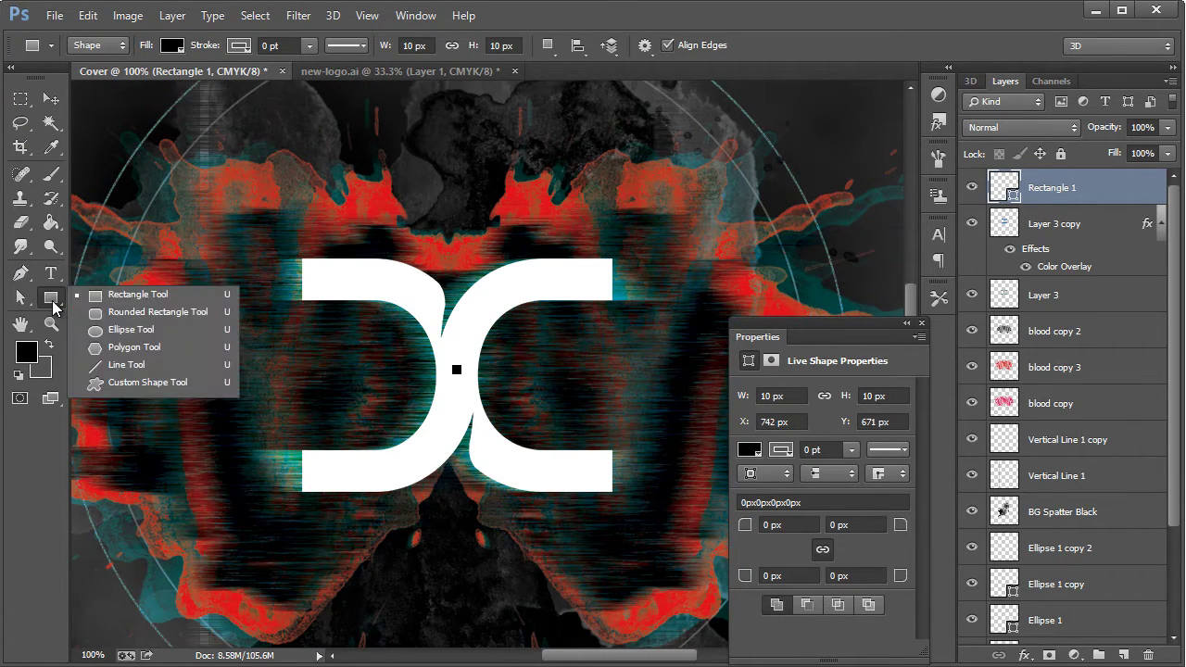
left_click(98, 364)
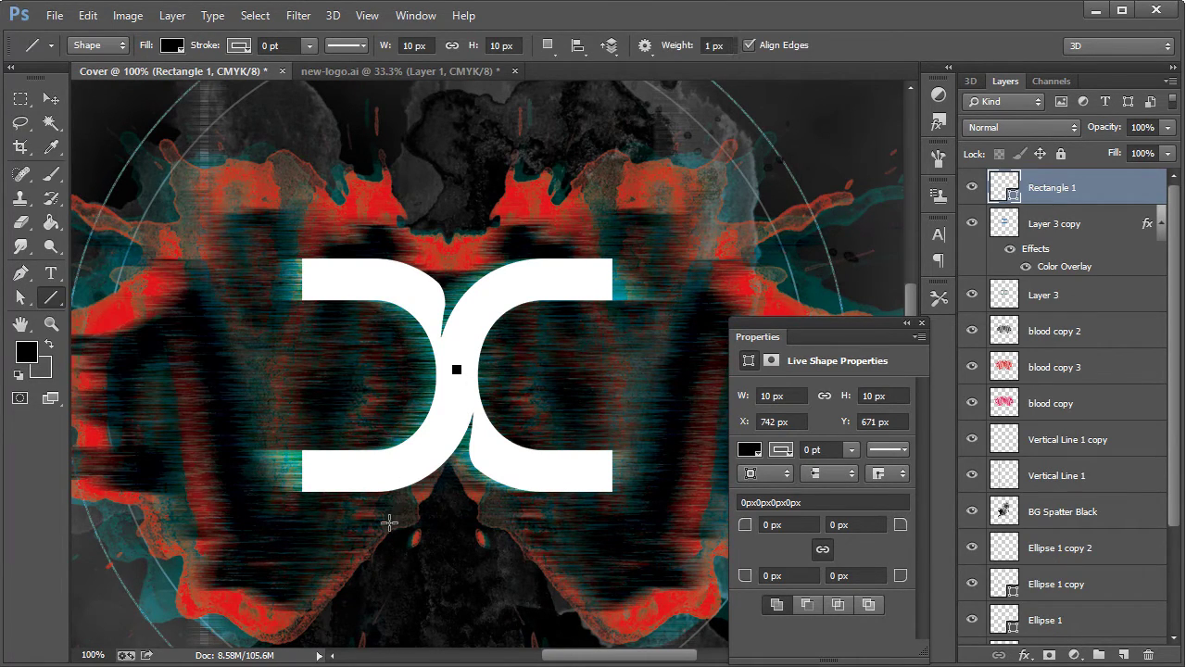
mouse_move(371, 543)
left_mouse_down()
mouse_move(439, 433)
mouse_move(542, 200)
left_mouse_up()
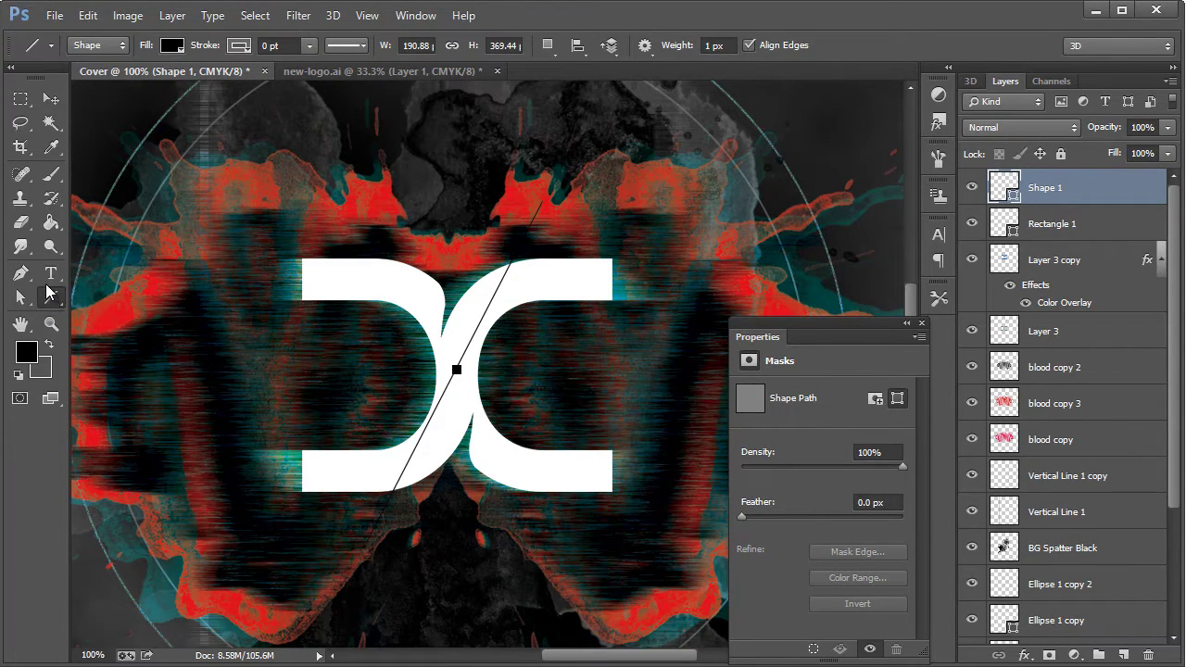
Draw an 8 px dot at the line's upper end with the Ellipse Tool
left_click(52, 273)
left_click(53, 298)
left_click(53, 297)
left_click(120, 332)
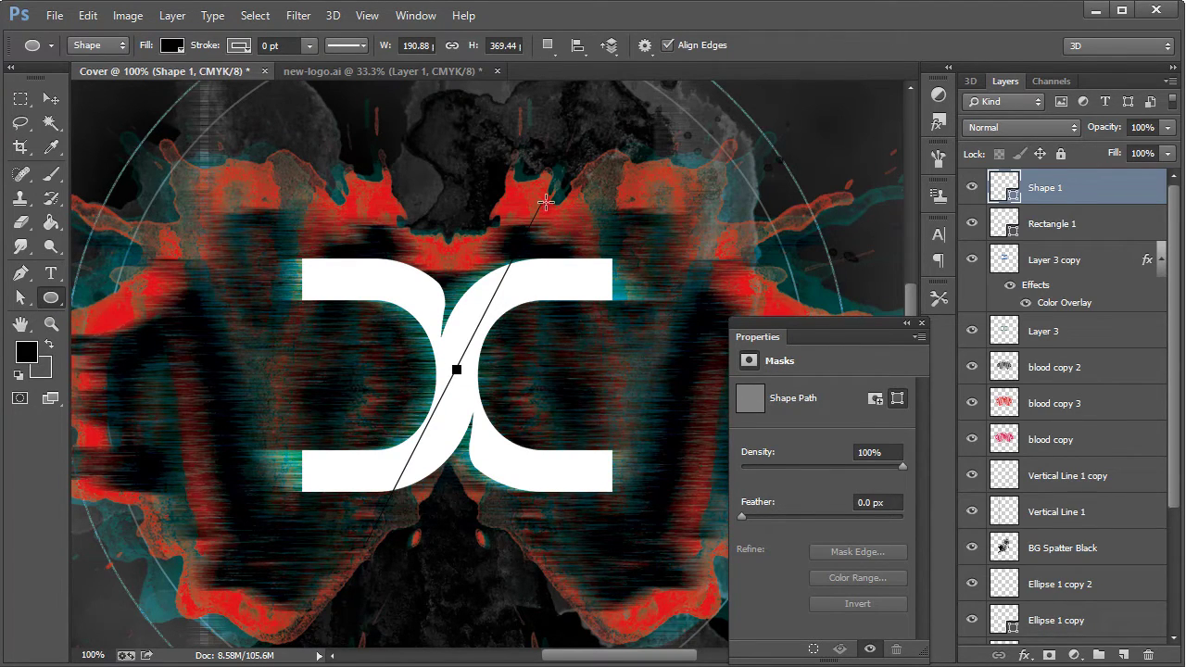
left_click_drag(546, 201, 545, 204)
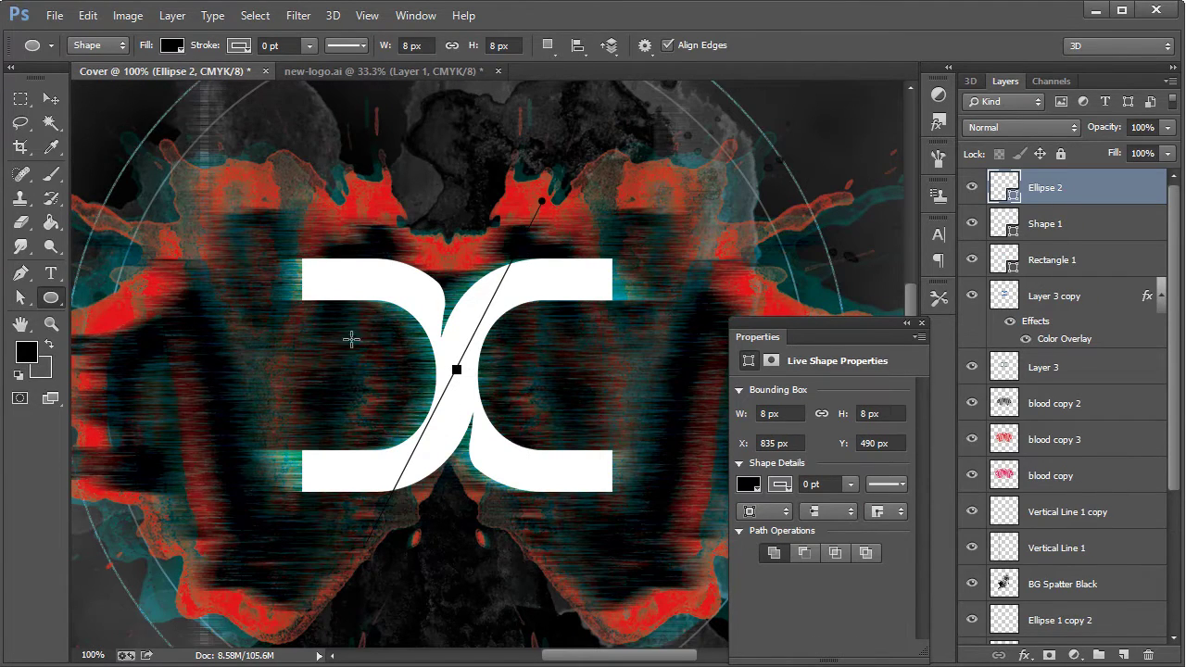
Duplicate Ellipse 2 and move the copy to the diagonal line's lower end
key("v")
key("alt+l")
key("d")
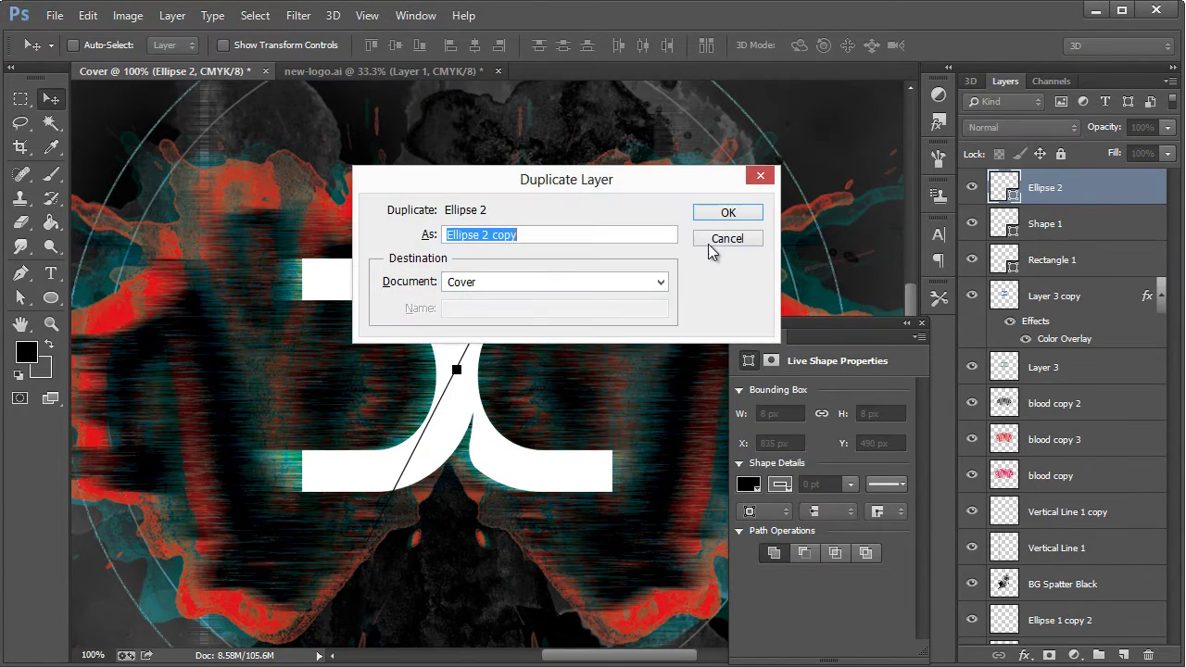
left_click(729, 213)
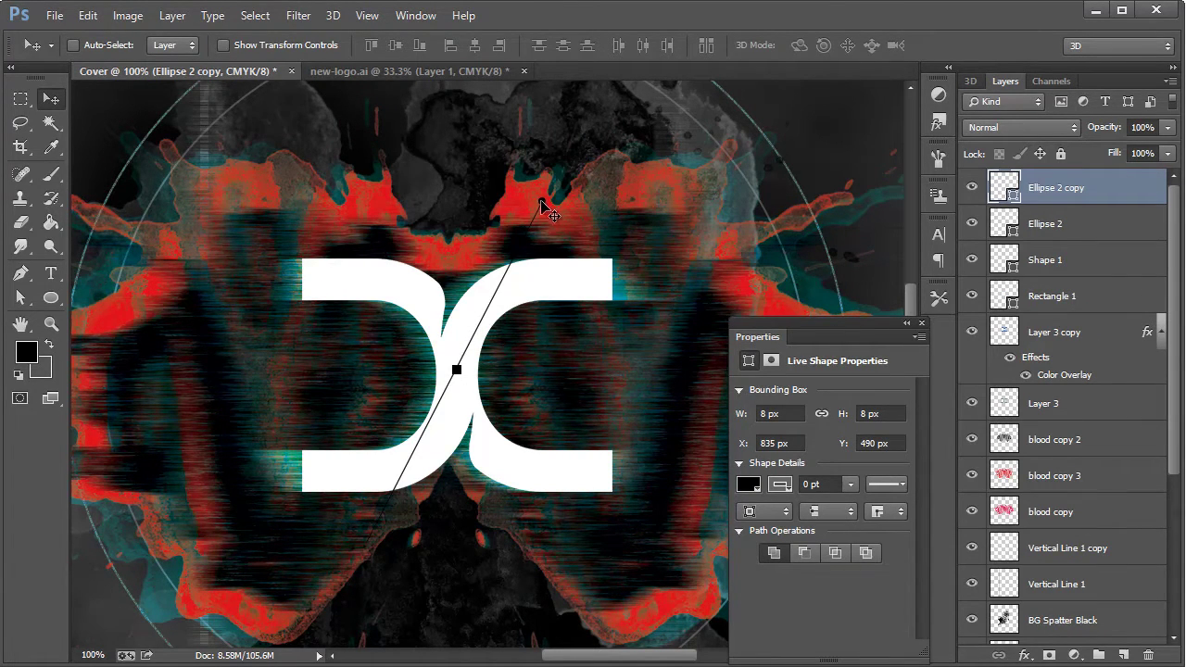
left_click_drag(545, 206, 425, 557)
Duplicate Shape 1 as Shape 1 copy, shift it right and fade it to about 12% opacity
left_click(1055, 262)
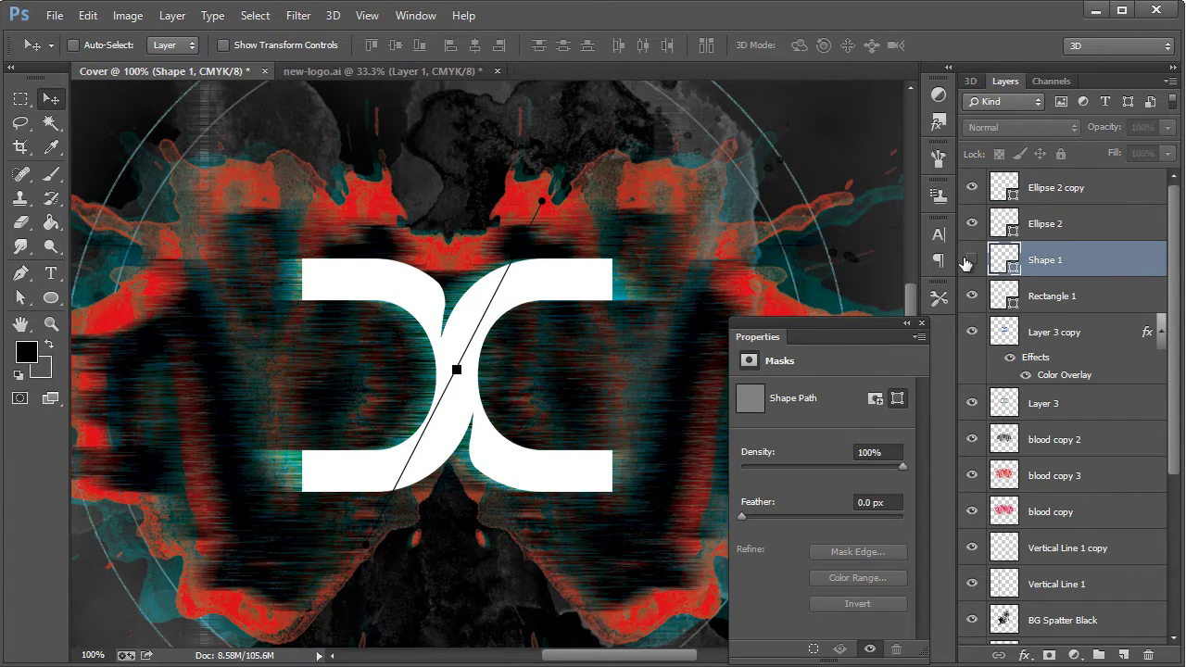
left_click(996, 260)
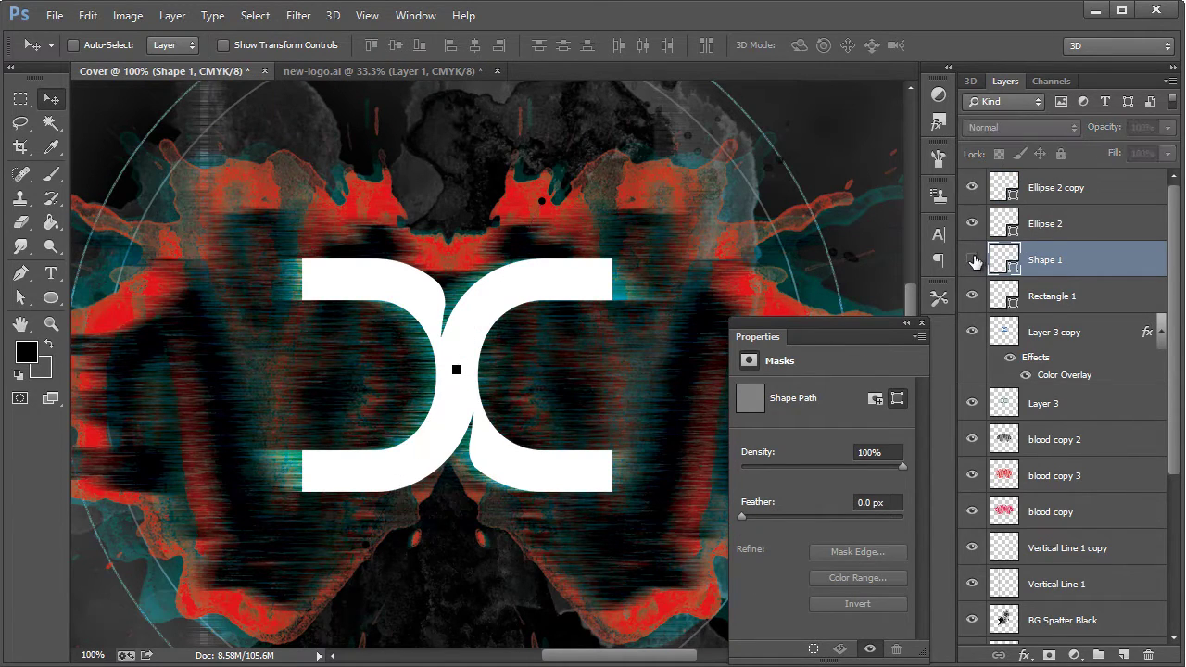
key("ctrl+alt+j")
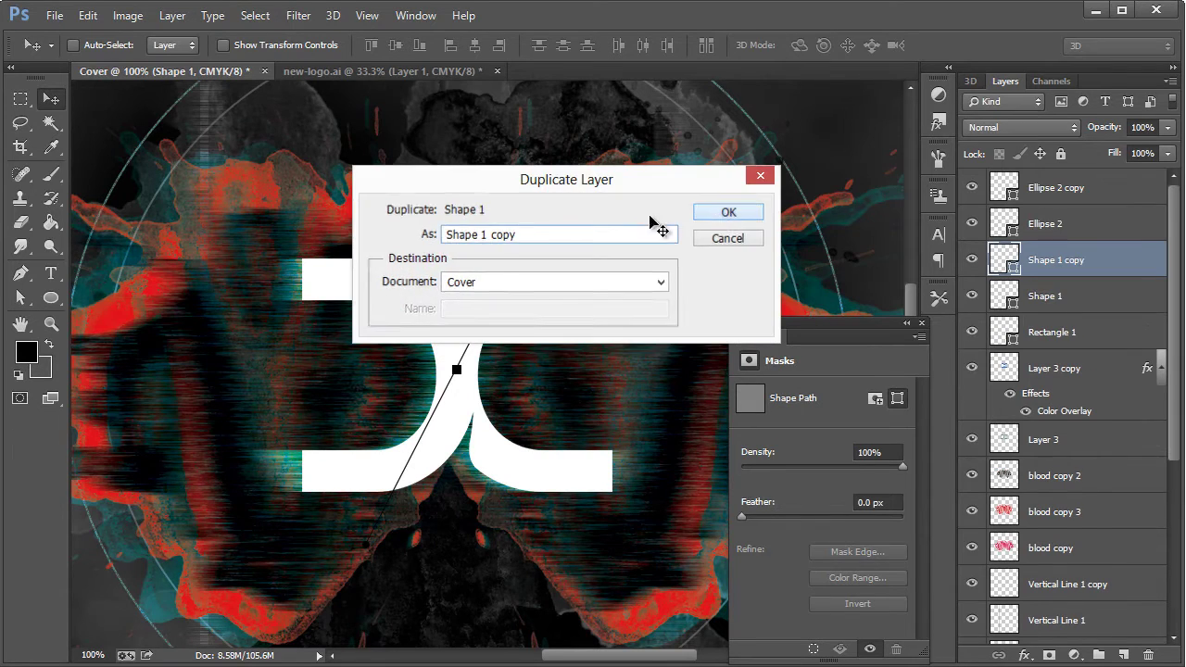
key("Return")
left_click_drag(401, 242, 410, 241)
left_click(1170, 127)
left_click_drag(1111, 153, 1083, 149)
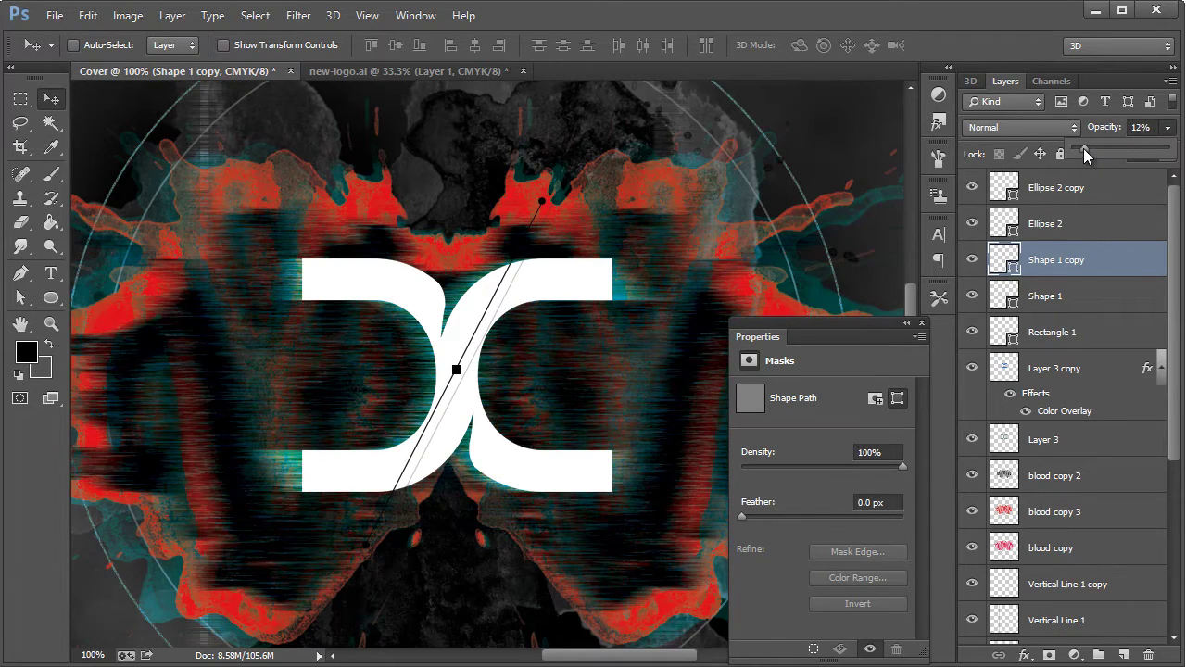
left_click(1080, 261)
Duplicate the faded line as Shape 1 copy 2 and nudge it further right
key("ctrl+alt+j")
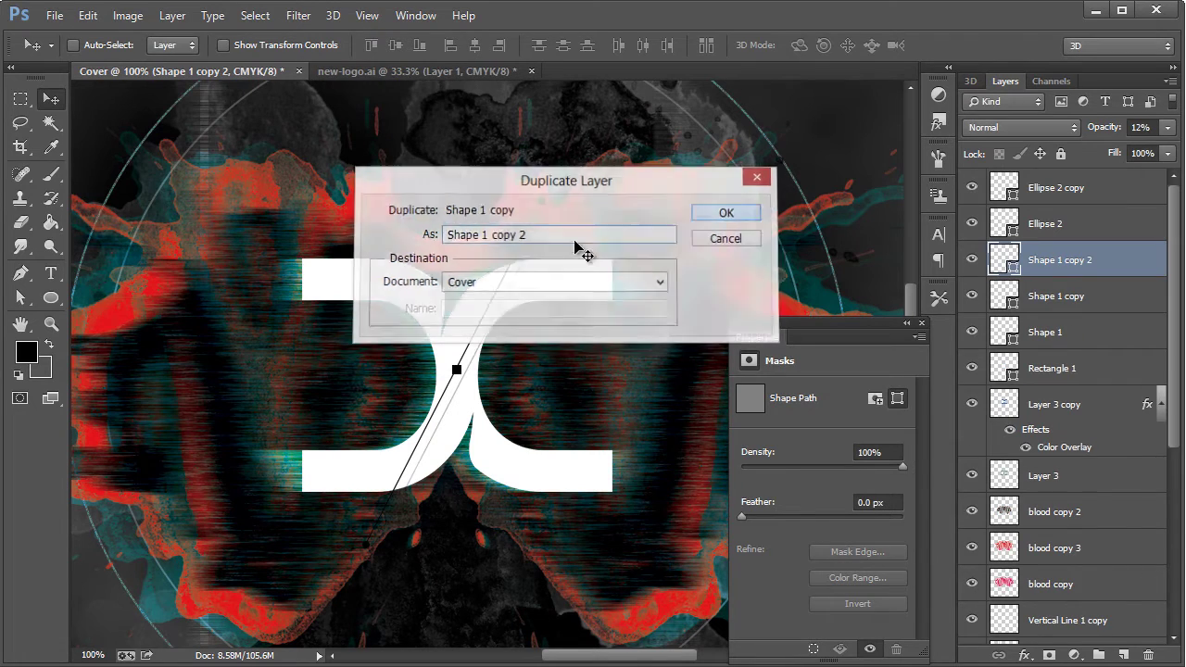
key("Return")
left_click_drag(523, 299, 534, 294)
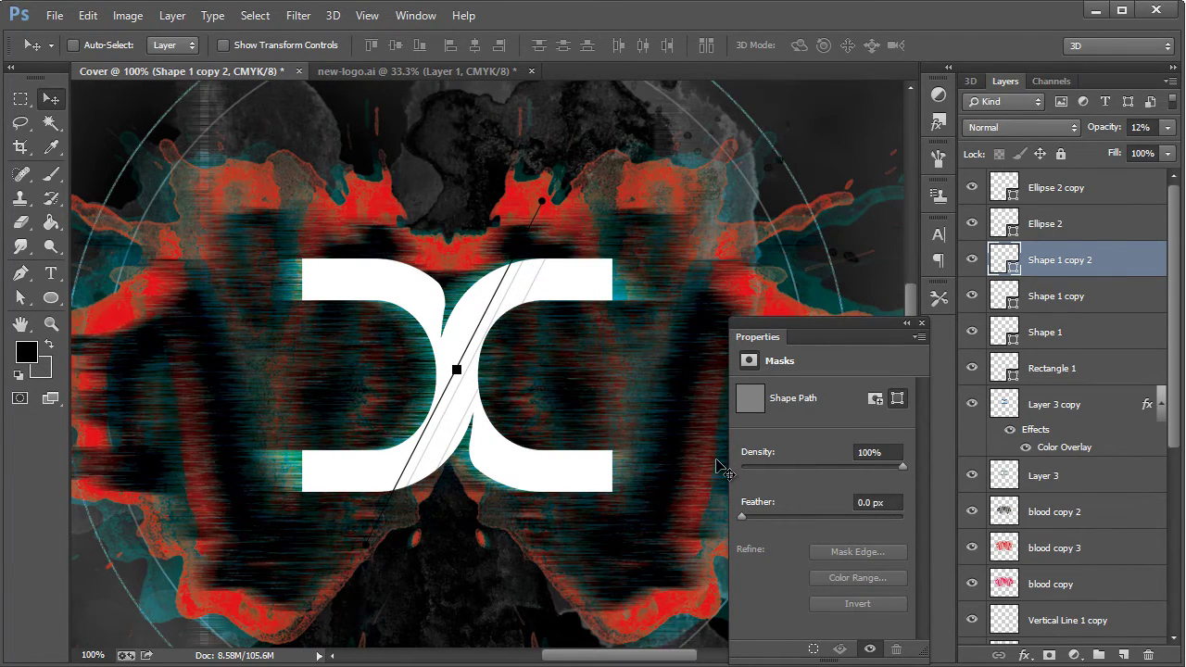
left_click(51, 324)
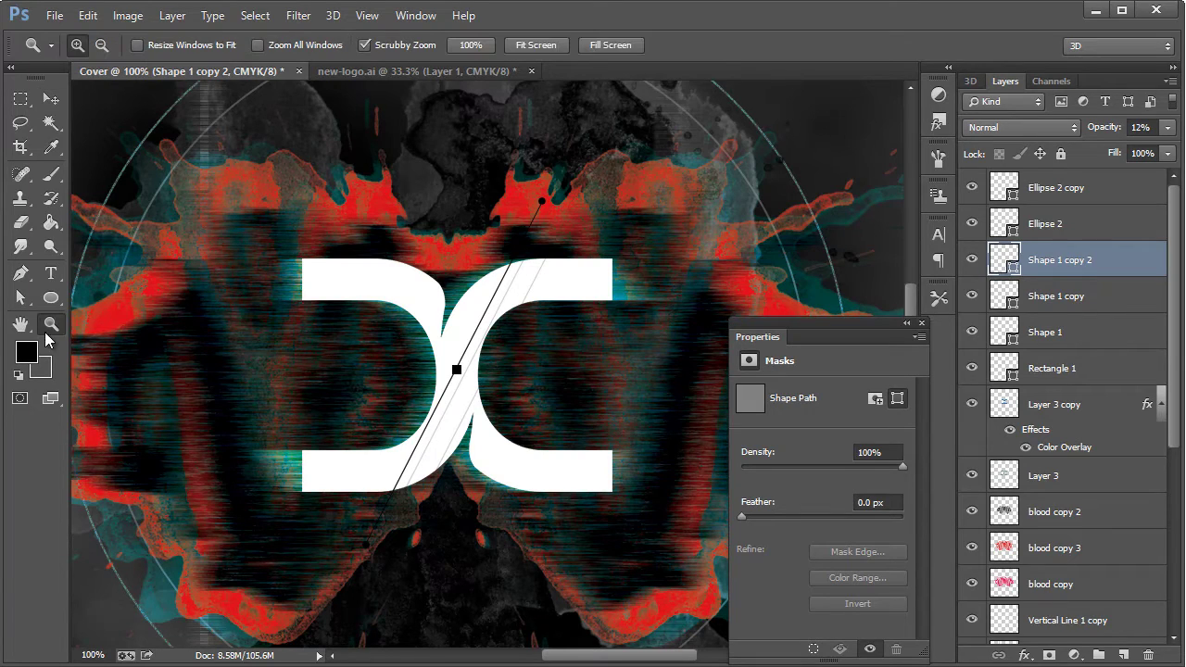
right_click(217, 322)
left_click(268, 442)
right_click(398, 413)
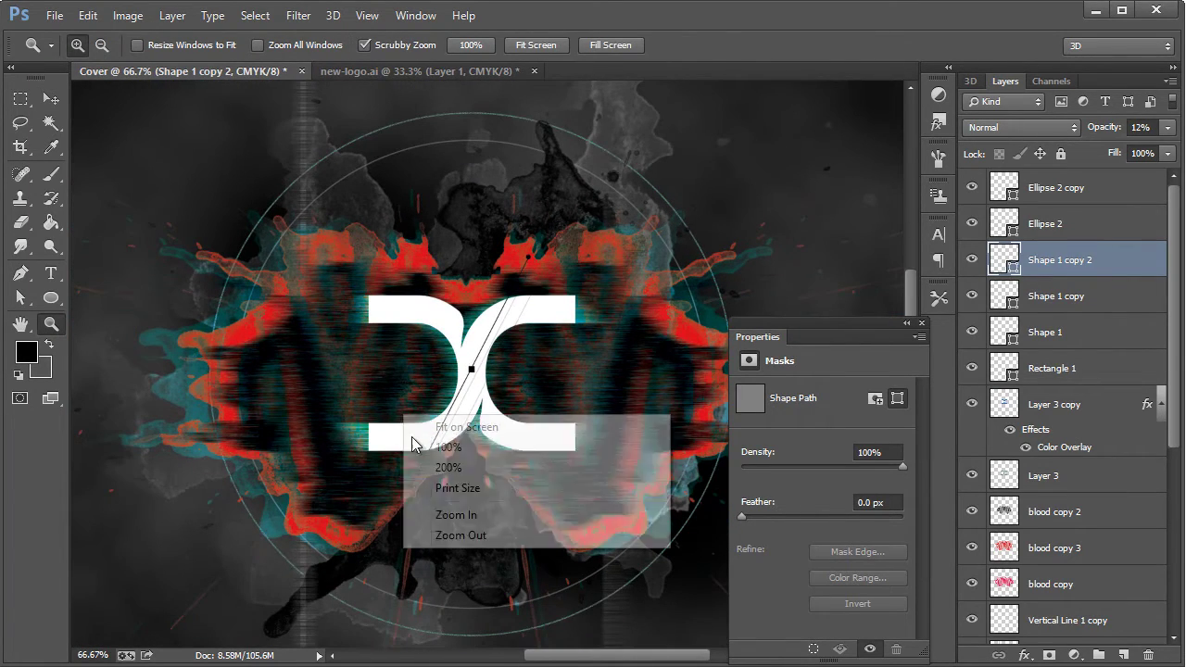
left_click(439, 535)
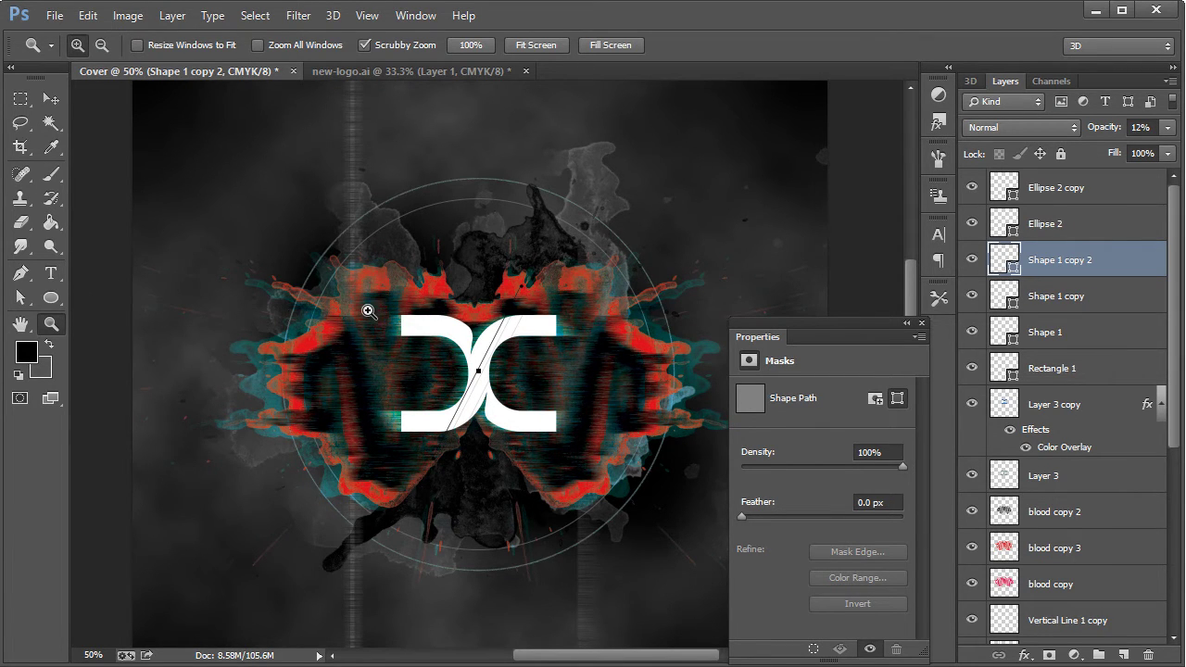
left_click_drag(368, 311, 390, 308)
Draw a short white line above the top layer over the upper-left splatter
left_click(49, 301)
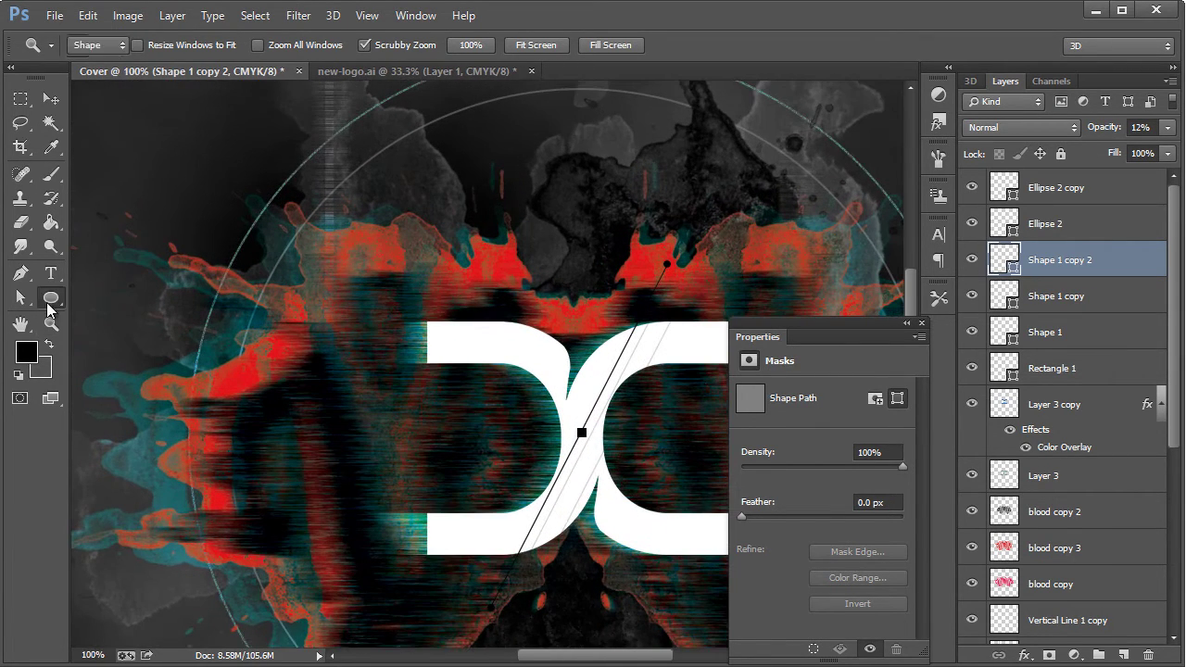
left_click(119, 360)
left_click(25, 351)
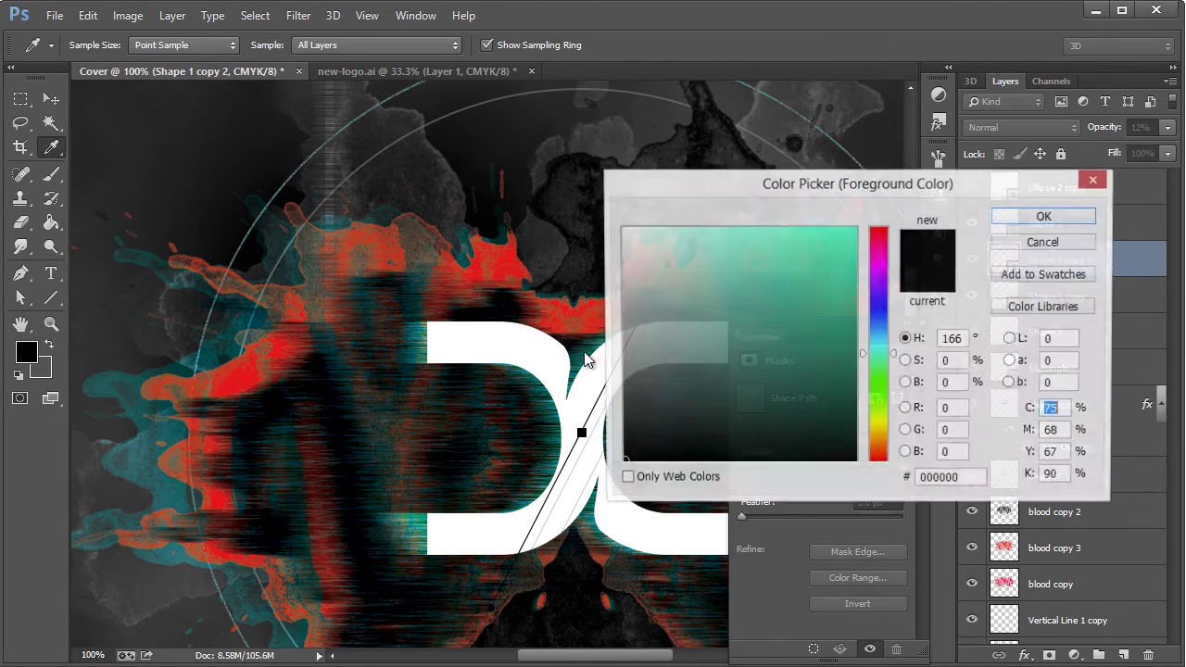
left_click(622, 229)
left_click(1028, 219)
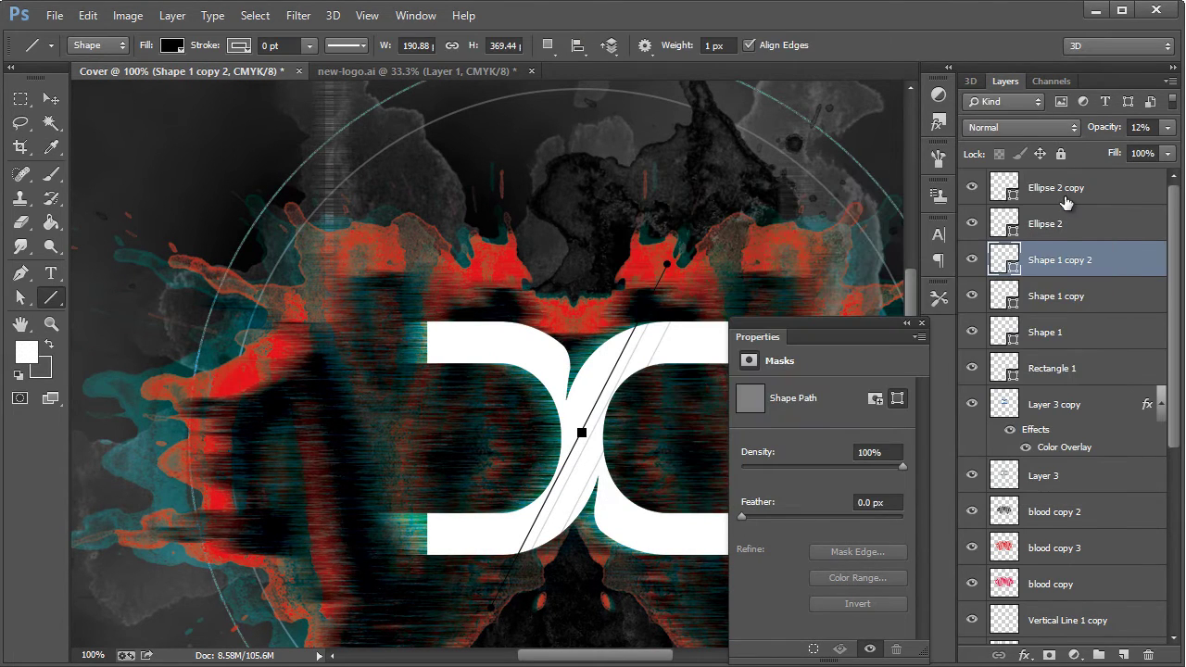
left_click(1066, 190)
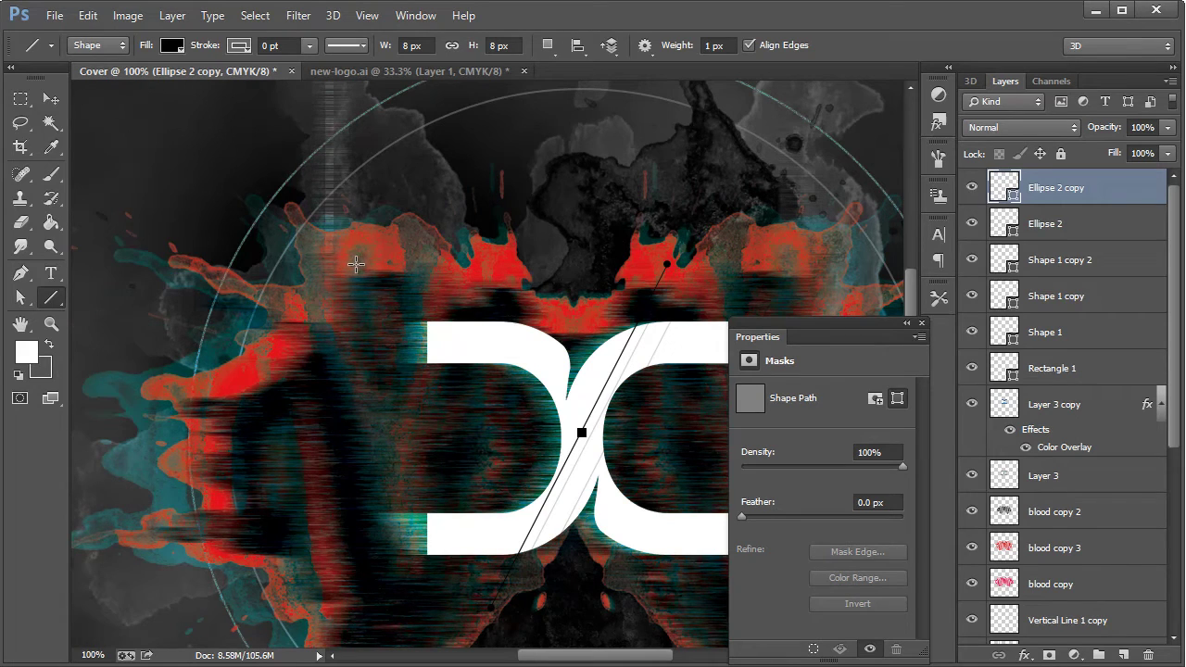
left_click_drag(355, 264, 368, 263)
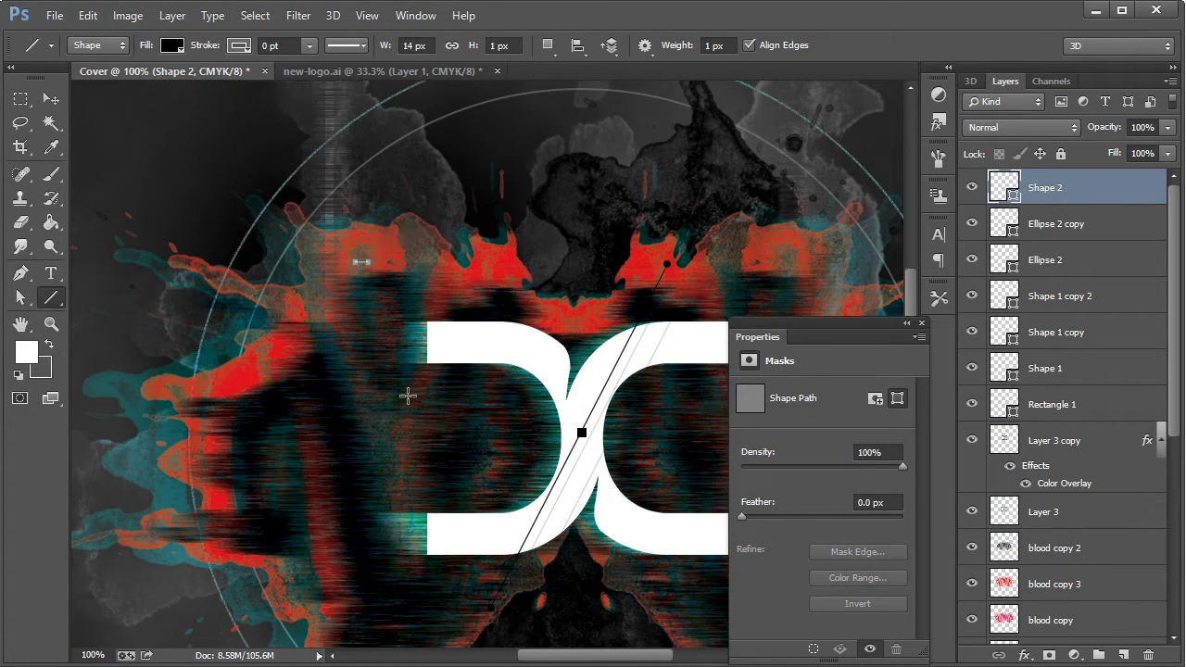
Duplicate the dash as Shape 2 copy and rotate it 90° upright
left_click(51, 99)
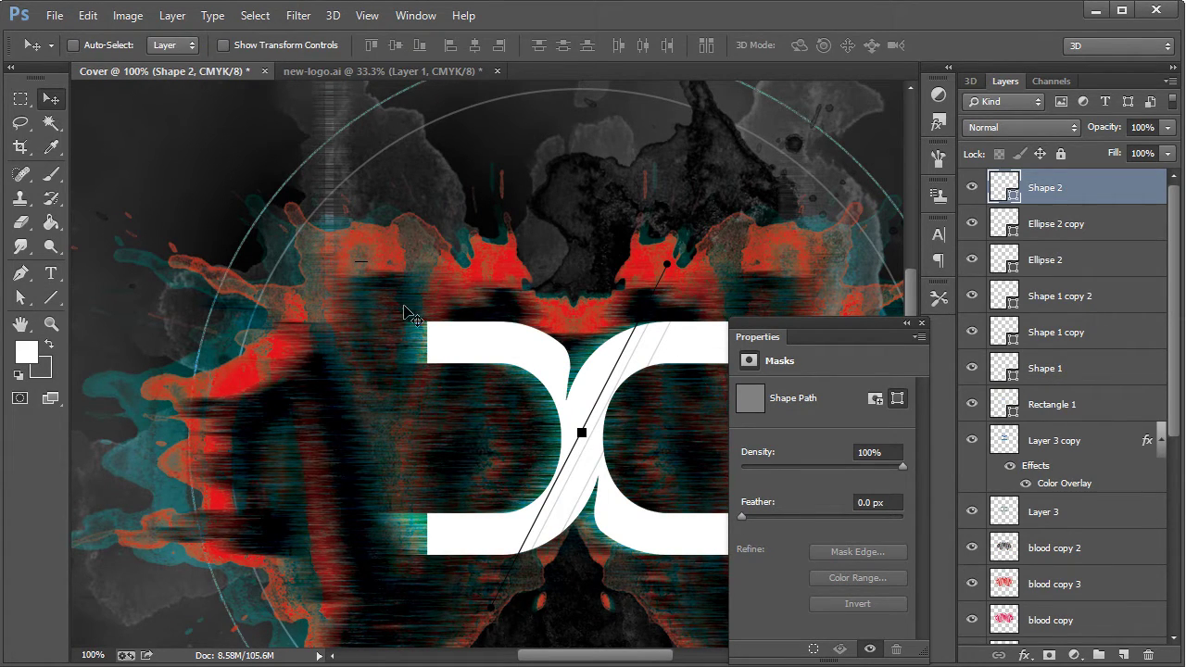
key("ctrl+alt+j")
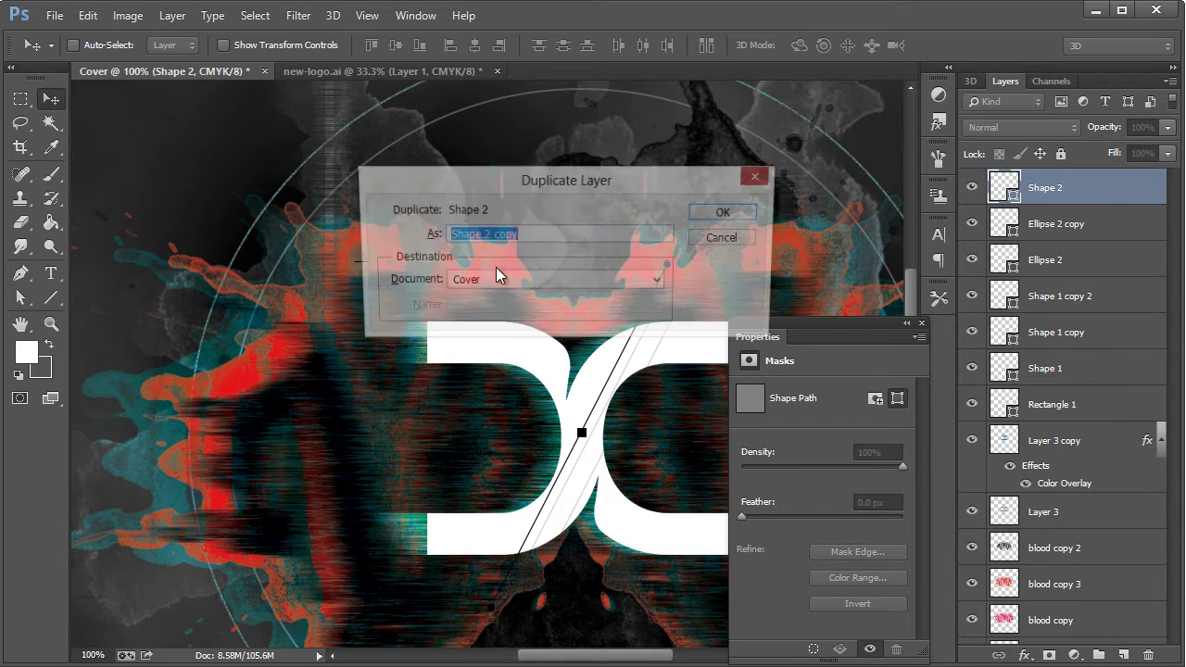
key("Return")
key("ctrl+t")
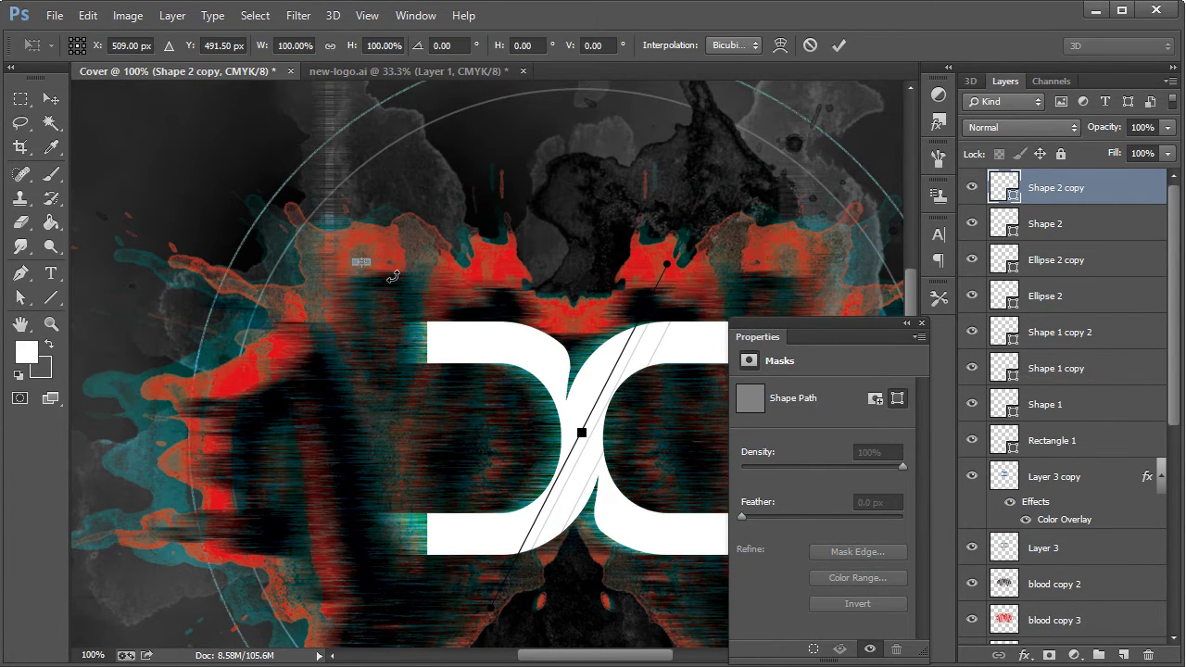
left_click_drag(398, 284, 326, 336)
Apply the rotation and move the upright dash to form a corner with the horizontal one
left_click(52, 100)
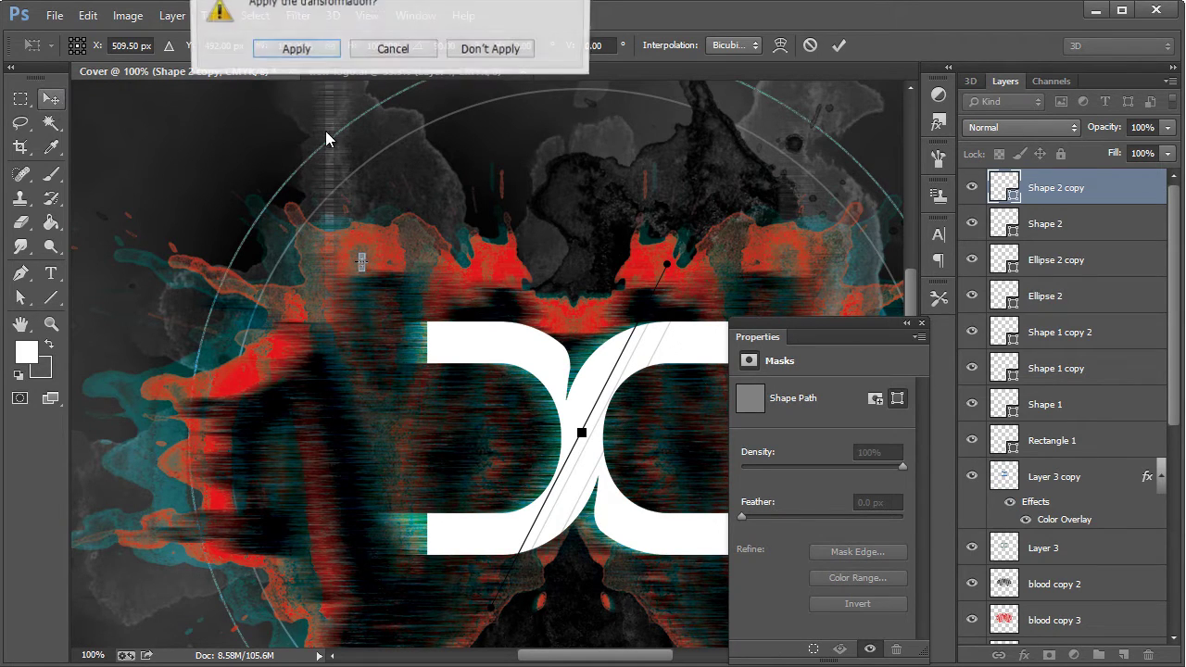
left_click(258, 49)
left_click_drag(369, 301, 382, 306)
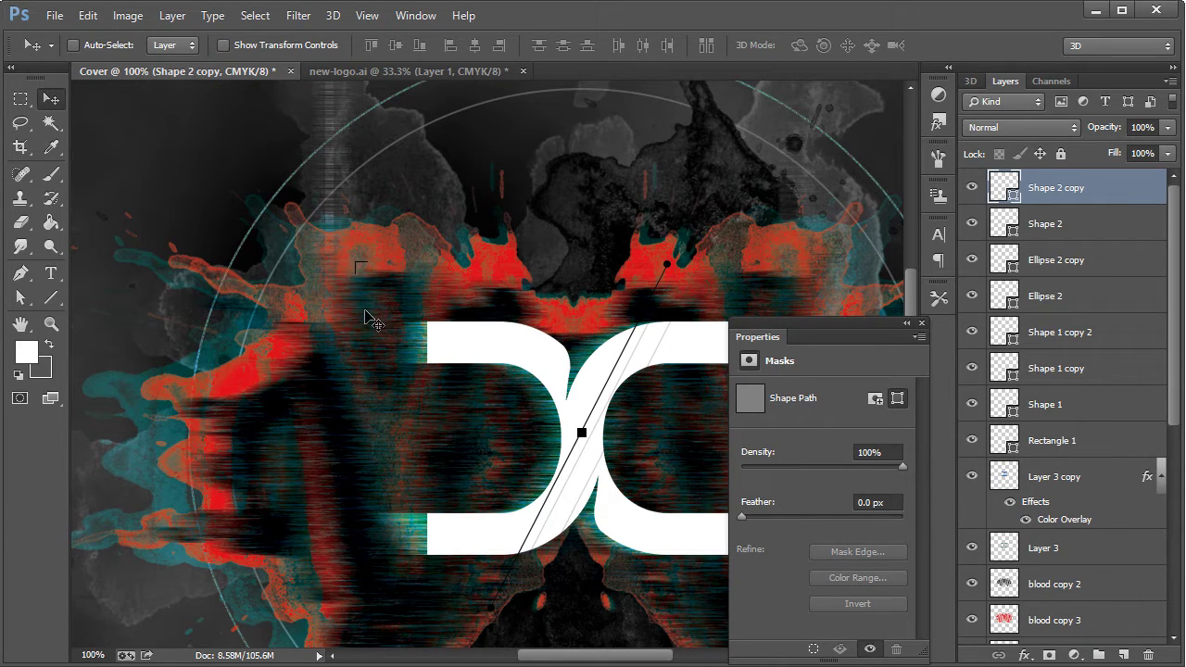
Merge both Shape 2 layers into Shape 2 copy and rasterize it
left_click(1081, 228, "shift")
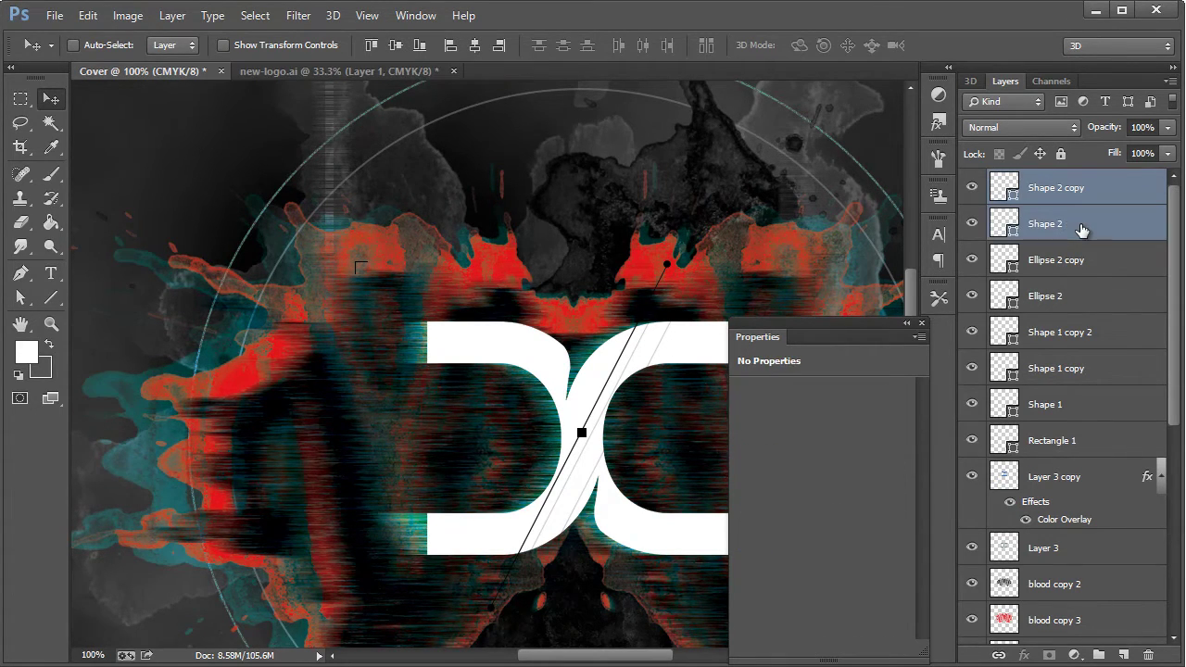
key("ctrl+e")
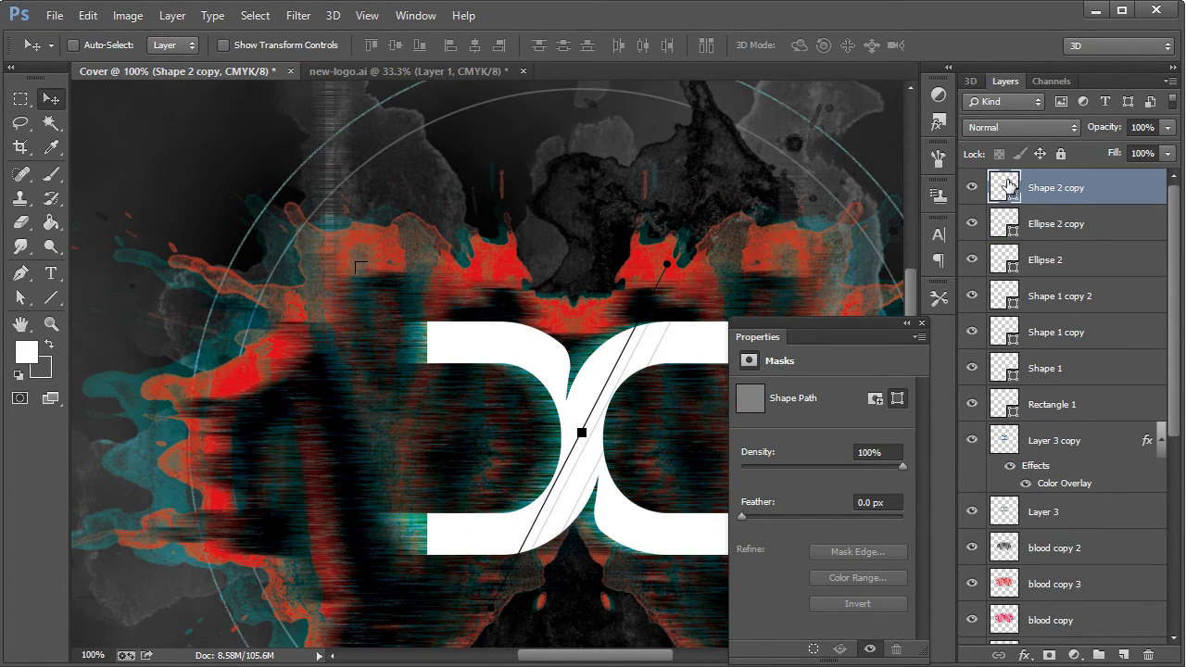
right_click(1054, 190)
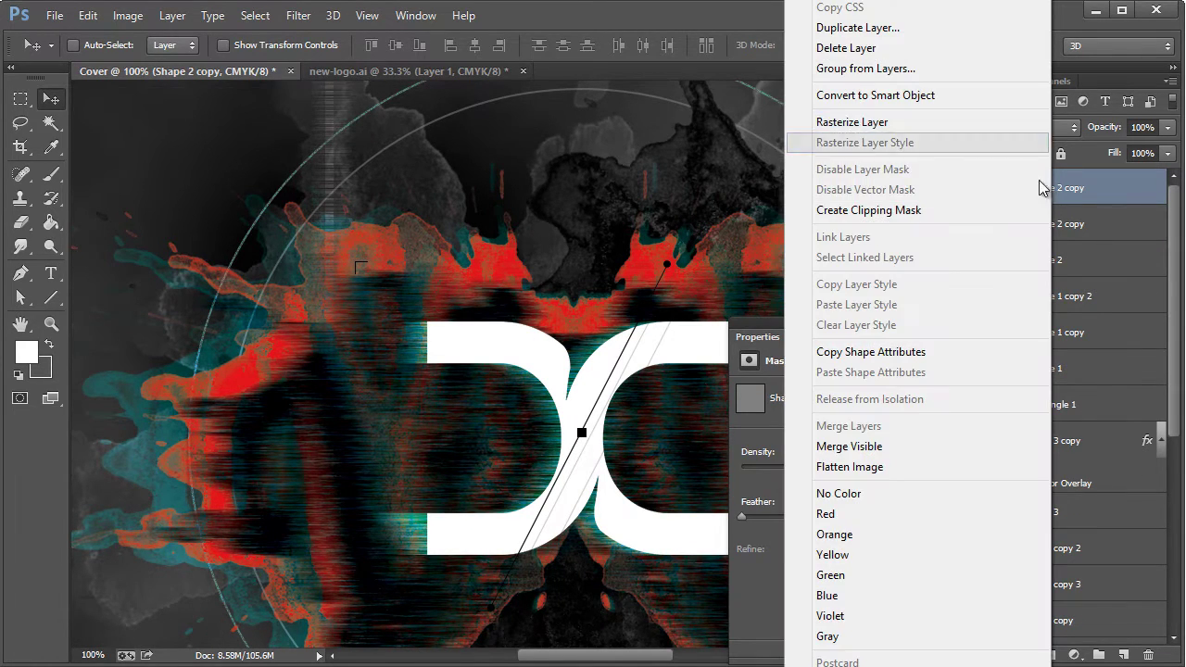
left_click(1084, 200)
right_click(1061, 193)
left_click(887, 126)
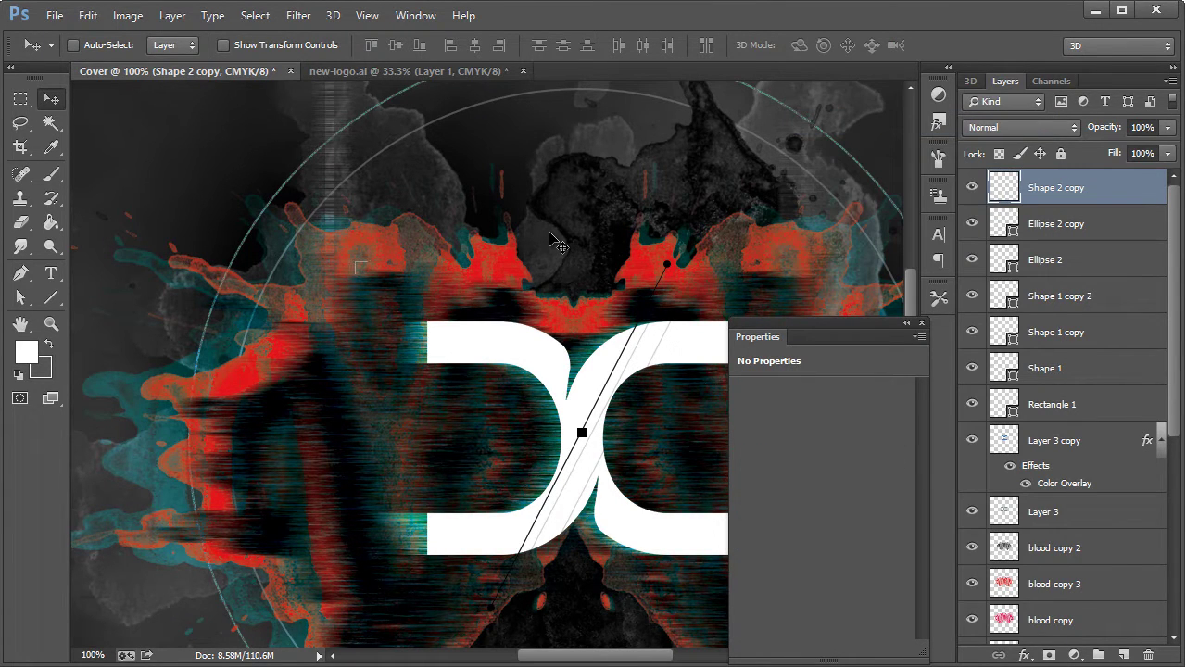
Zoom out to 66.7% and rename the Shape 2 copy layer to 'Brackets'
left_click(51, 323)
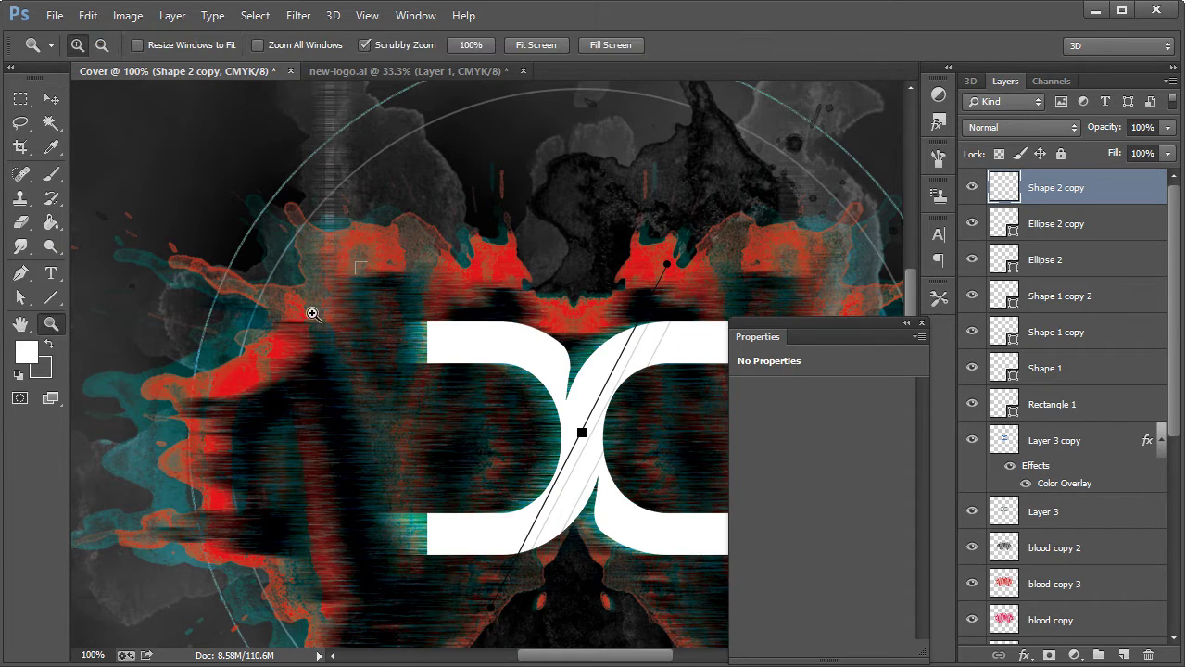
right_click(380, 311)
left_click(413, 434)
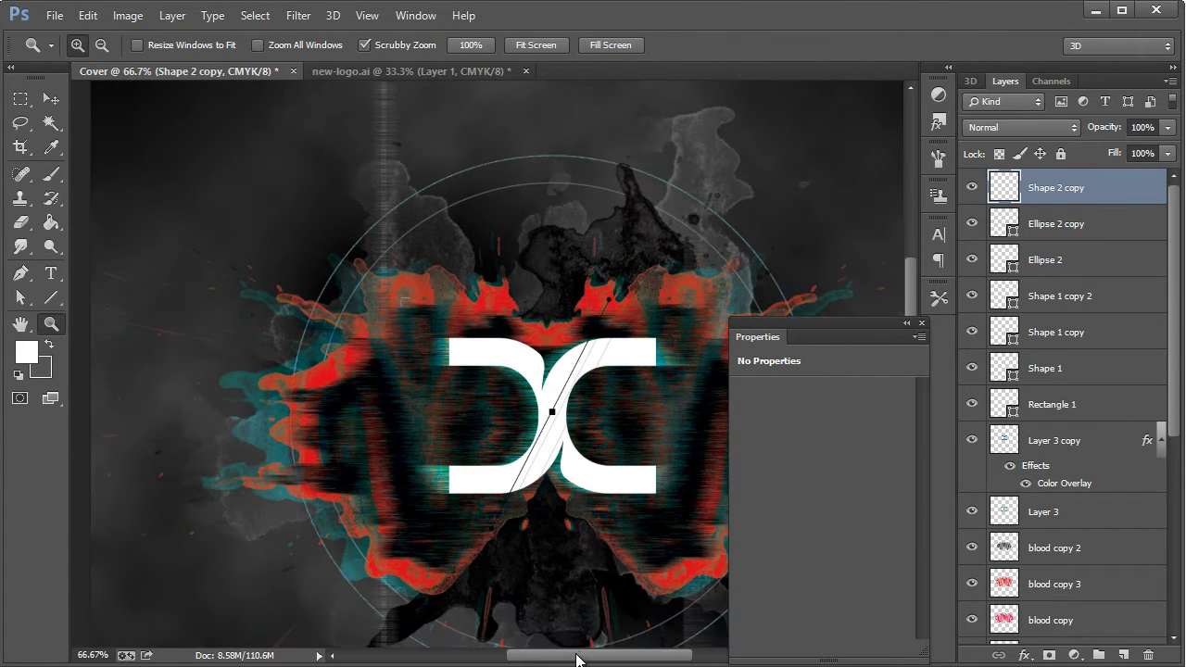
left_click_drag(576, 660, 611, 572)
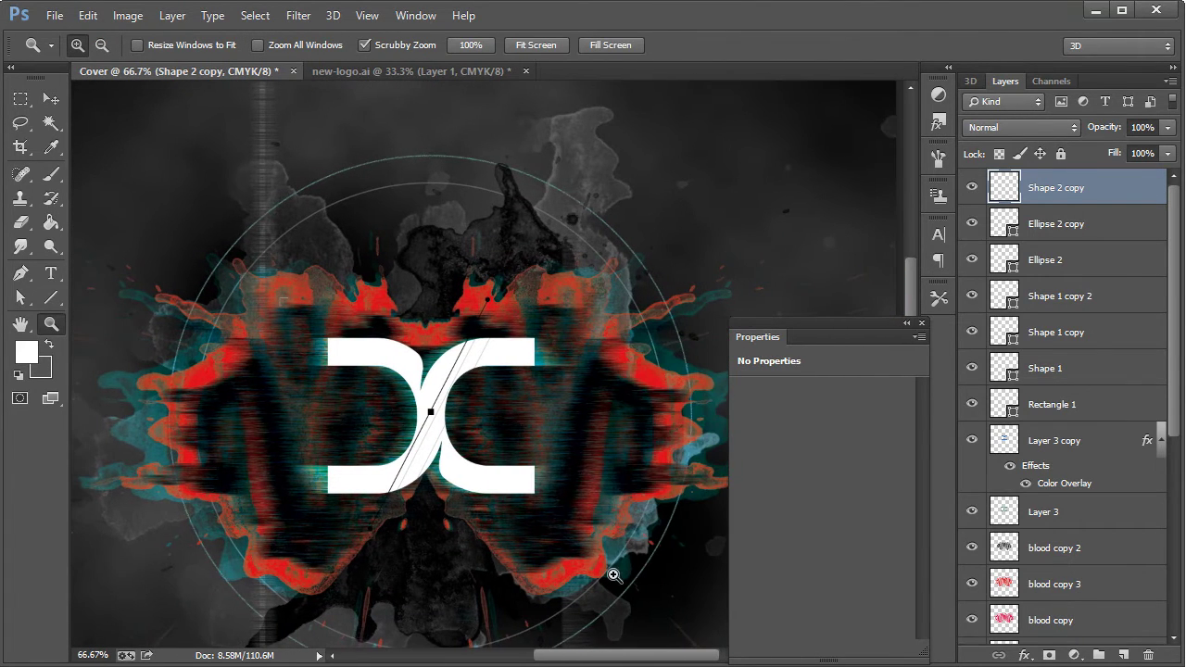
double_click(1058, 187)
type("Bracke")
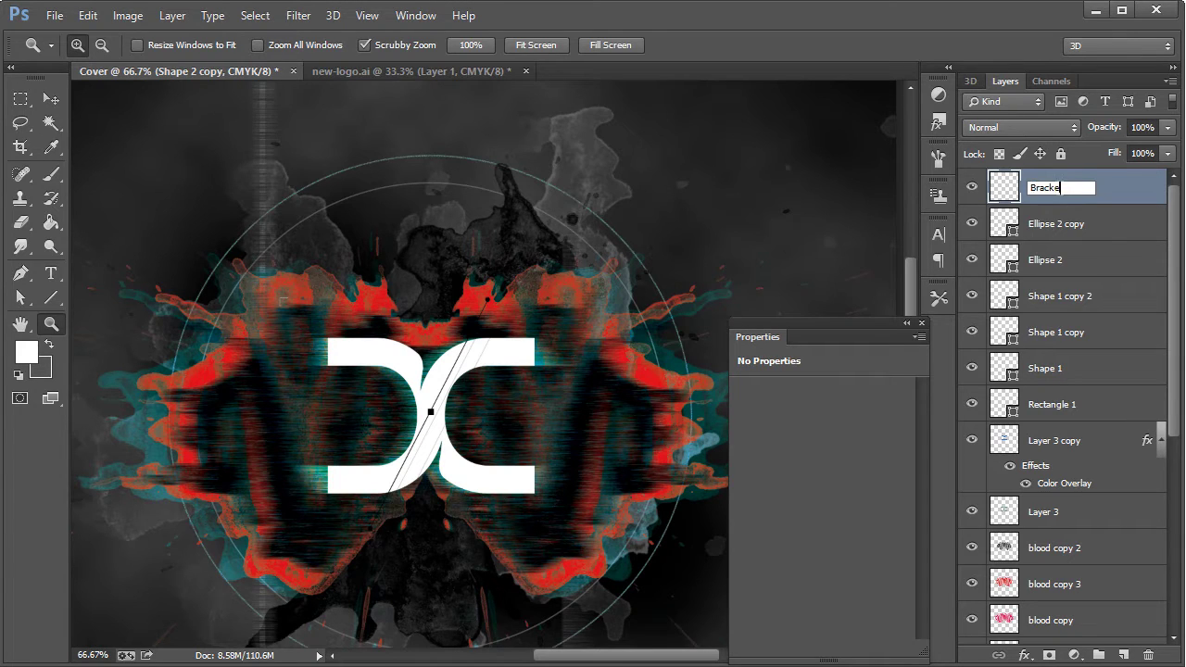
type("ts")
key("Return")
Duplicate Brackets, flip it horizontally to the logo's right, and merge the pair
right_click(1060, 192)
left_click(982, 278)
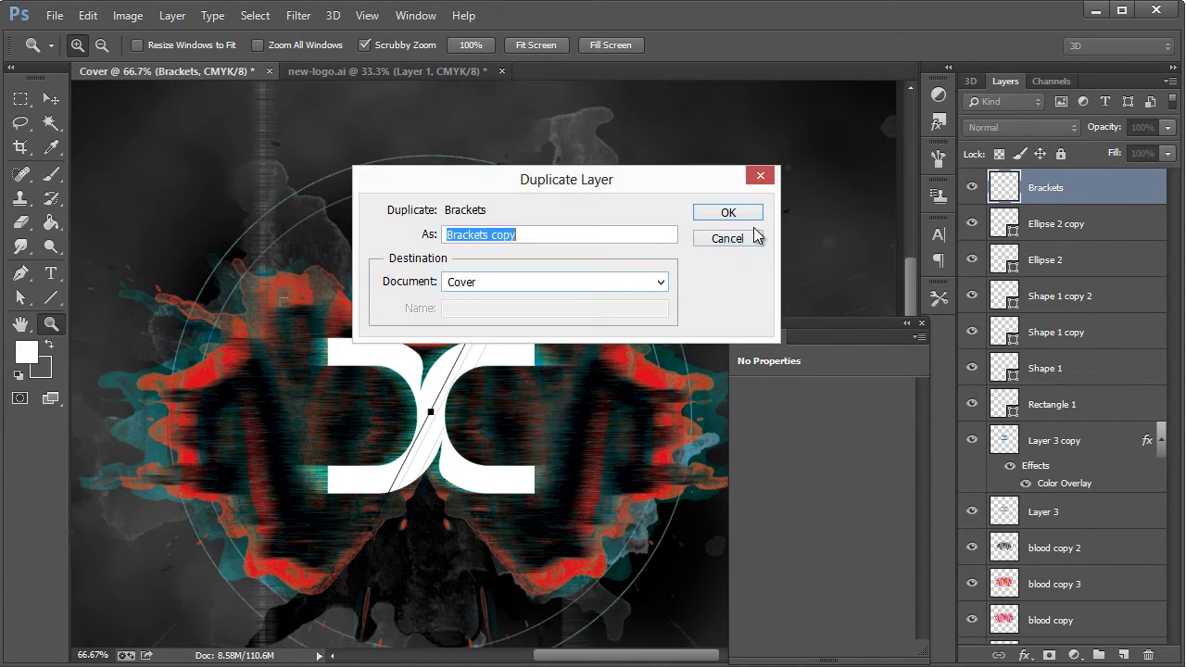
left_click(737, 215)
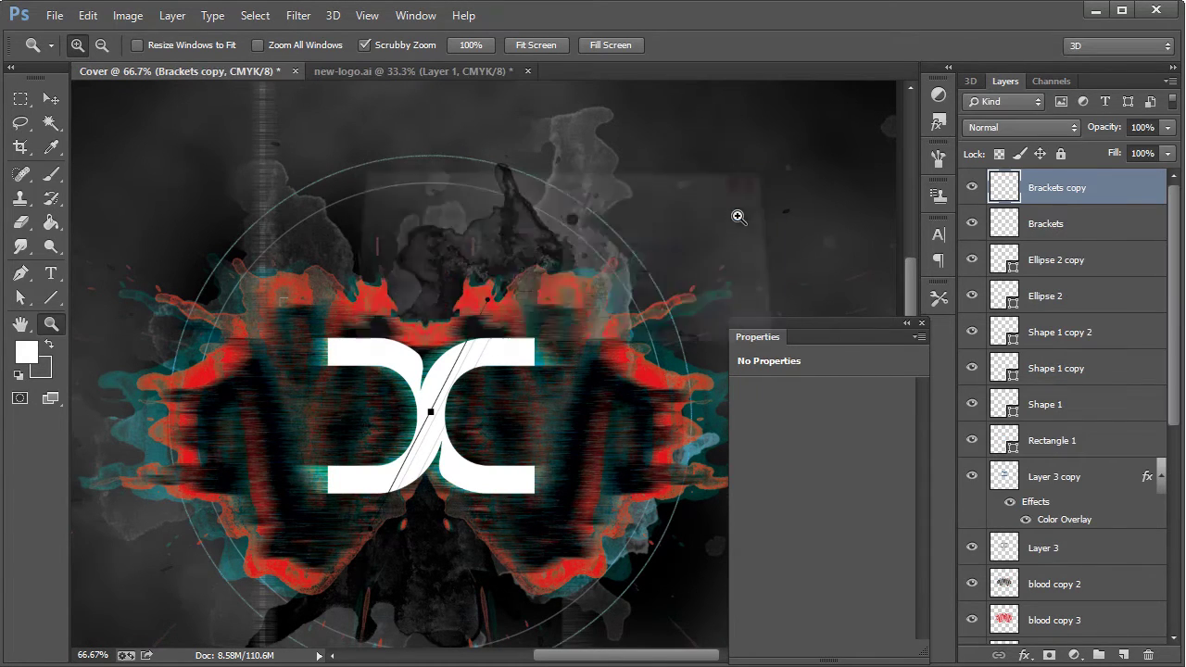
left_click(88, 16)
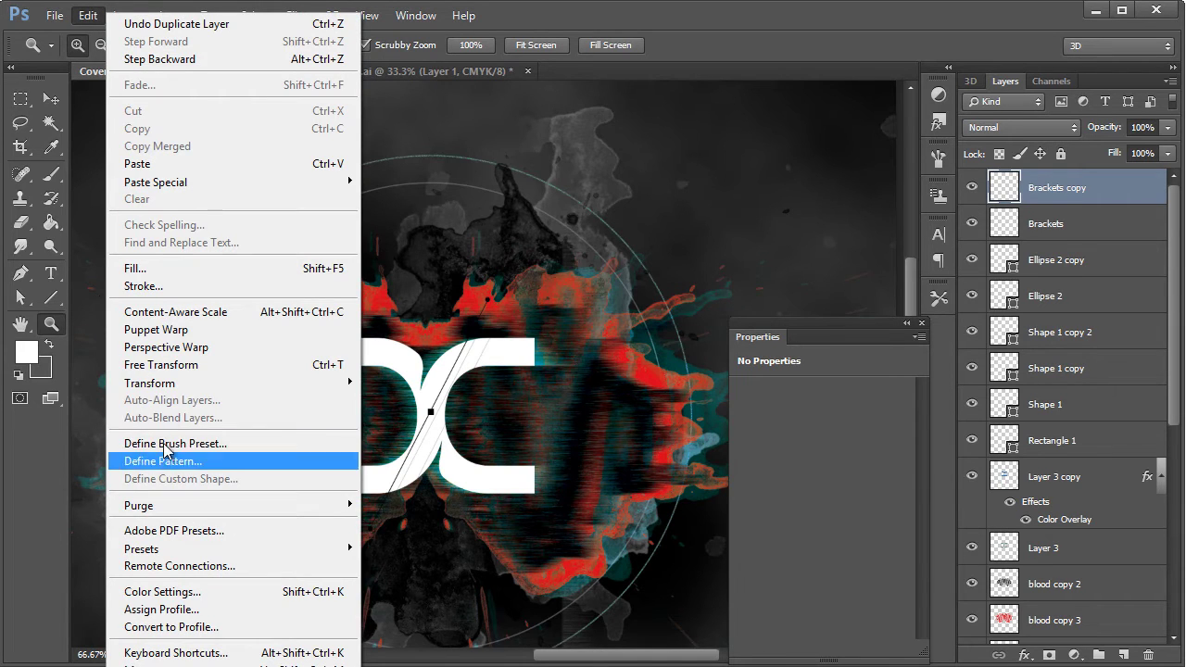
mouse_move(195, 384)
left_click(439, 593)
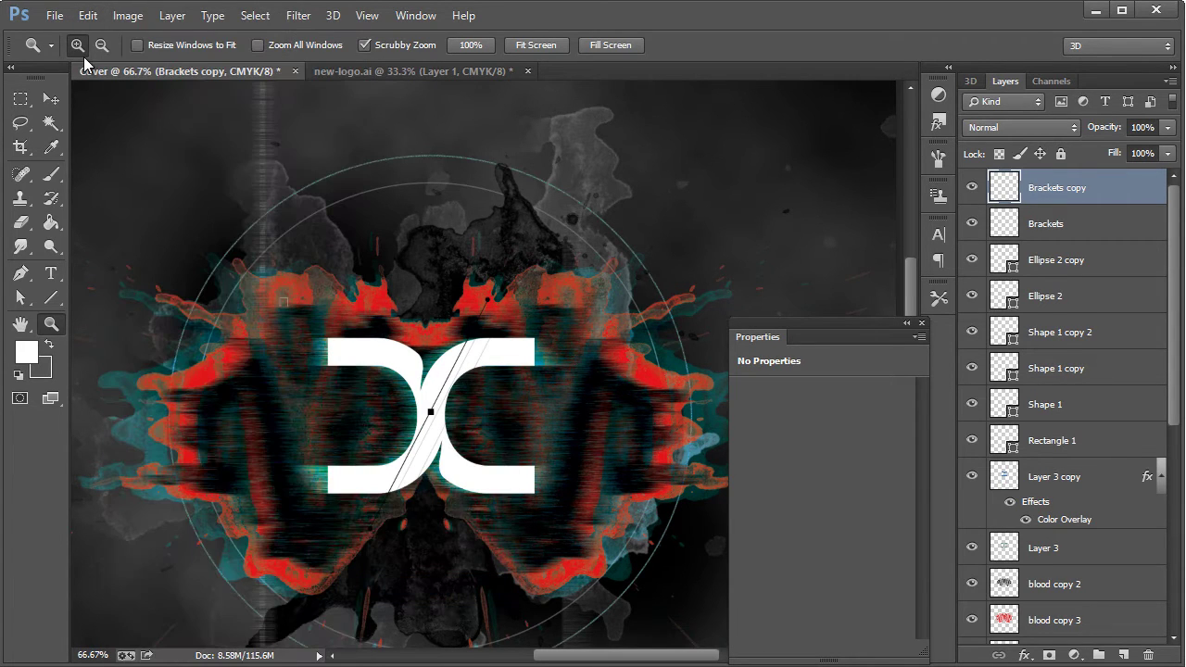
key("v")
left_click_drag(237, 262, 523, 262)
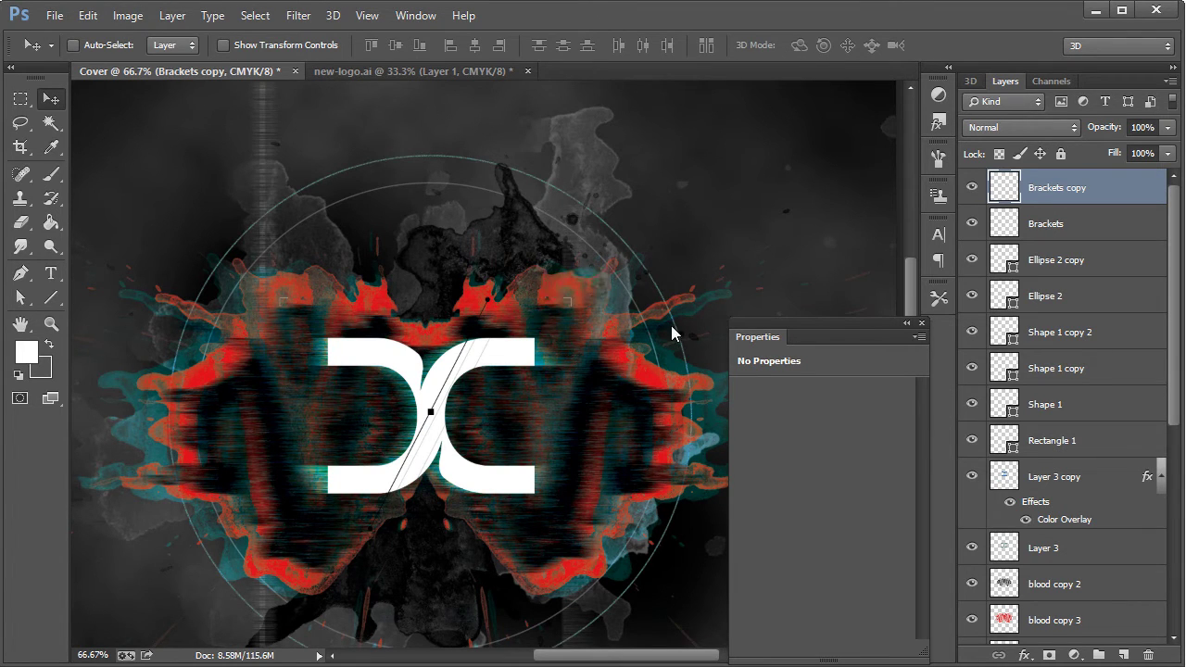
left_click(1075, 225, "shift")
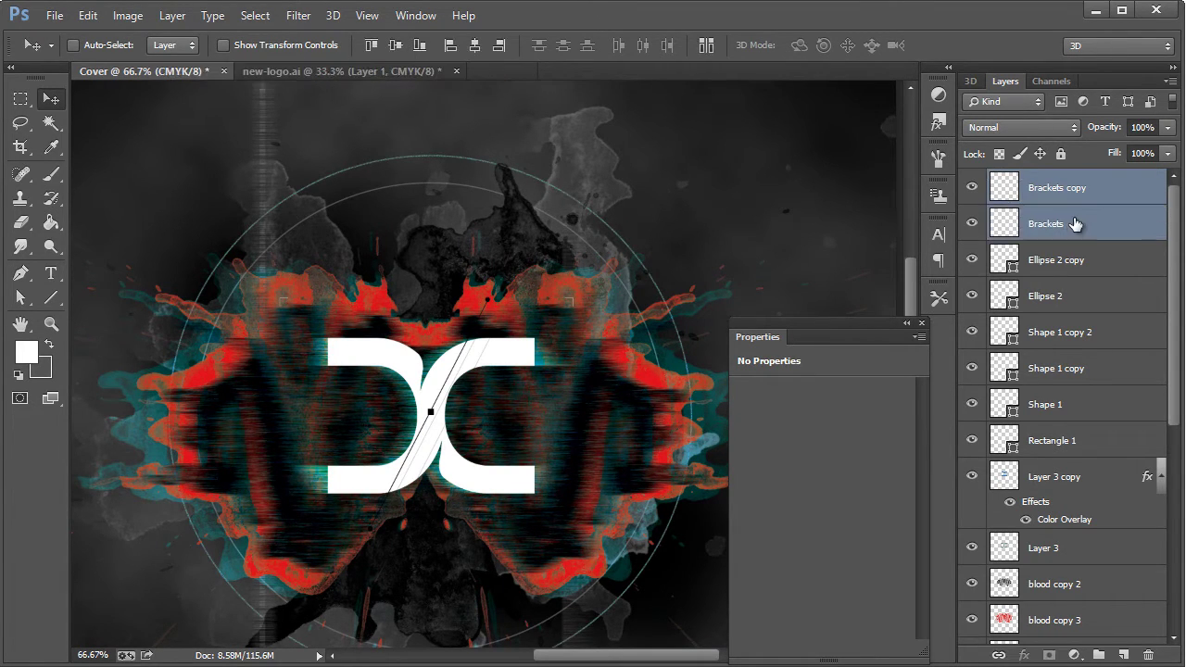
key("ctrl+e")
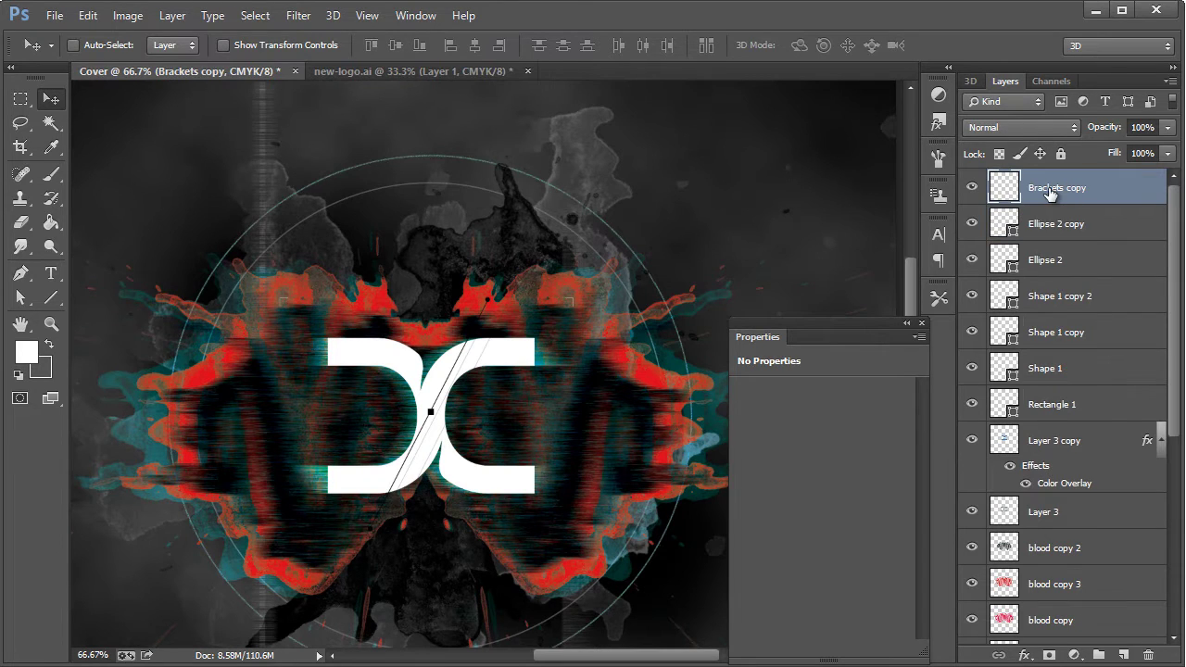
Duplicate the merged brackets as Brackets copy 2, flip vertically and move below the logo
key("alt+l")
key("d")
left_click(730, 212)
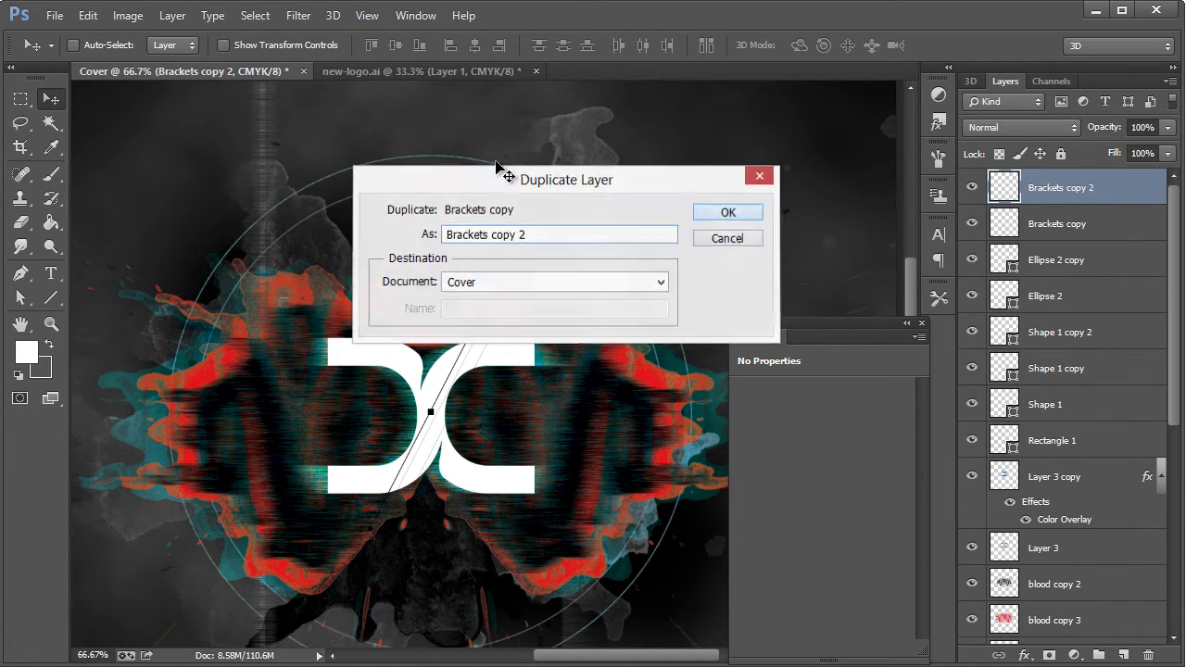
left_click(93, 16)
mouse_move(161, 384)
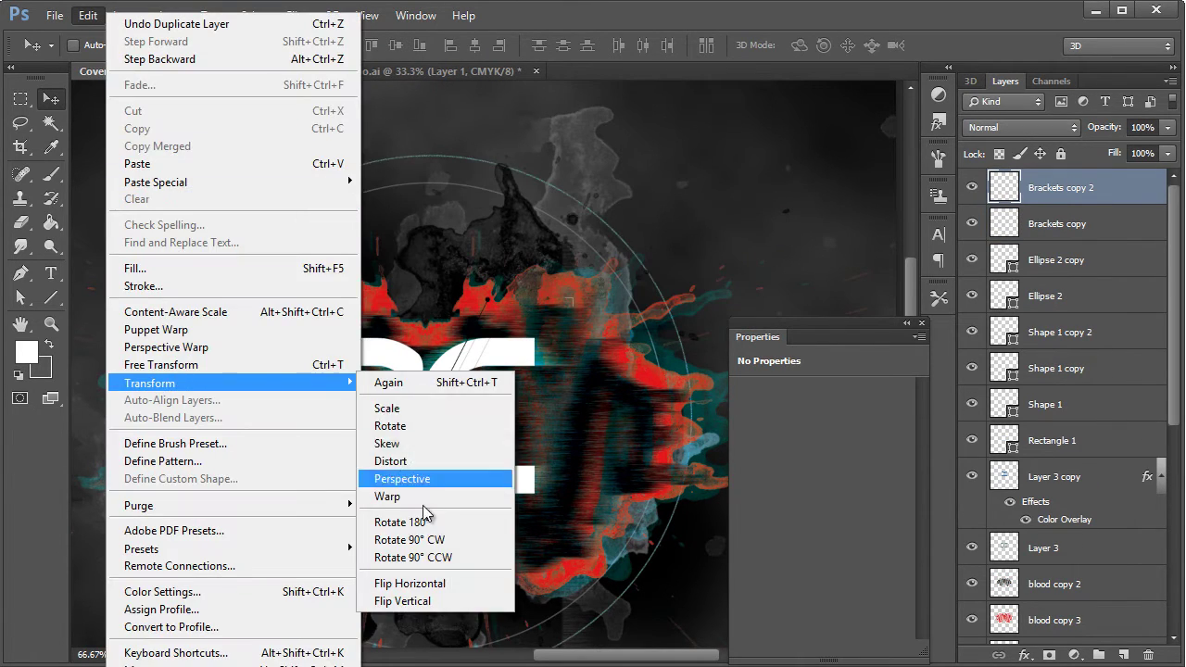
left_click(422, 608)
left_click_drag(492, 292, 487, 510)
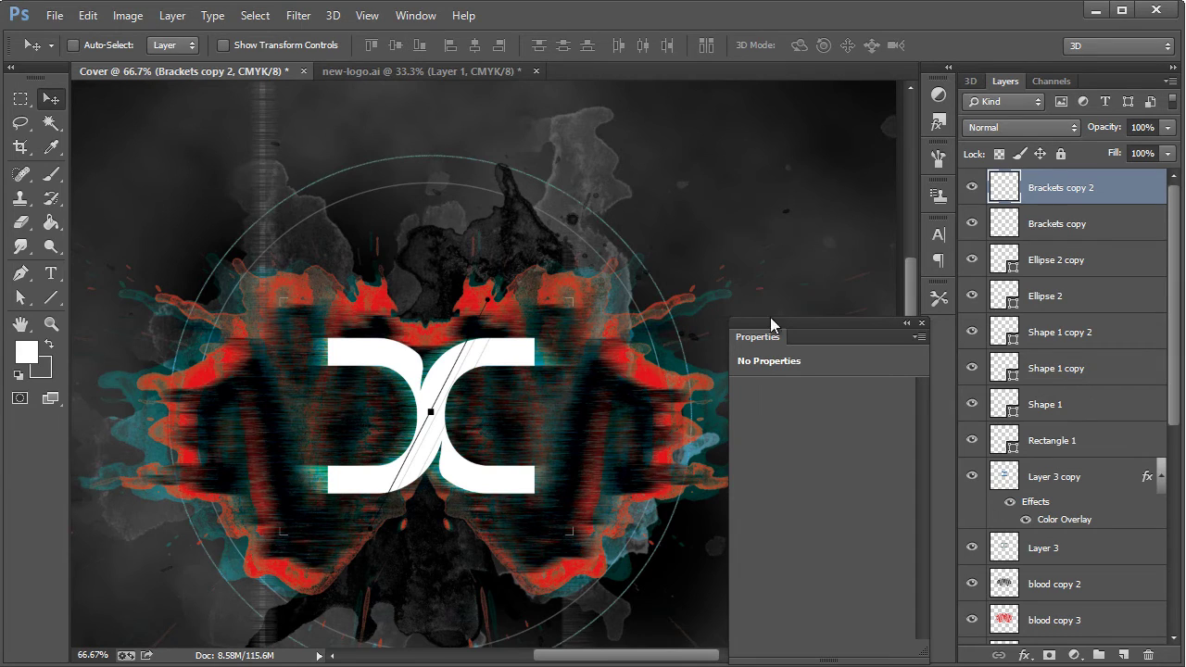
Merge the top and bottom brackets into one layer set to Color Dodge
left_click(1091, 224, "shift")
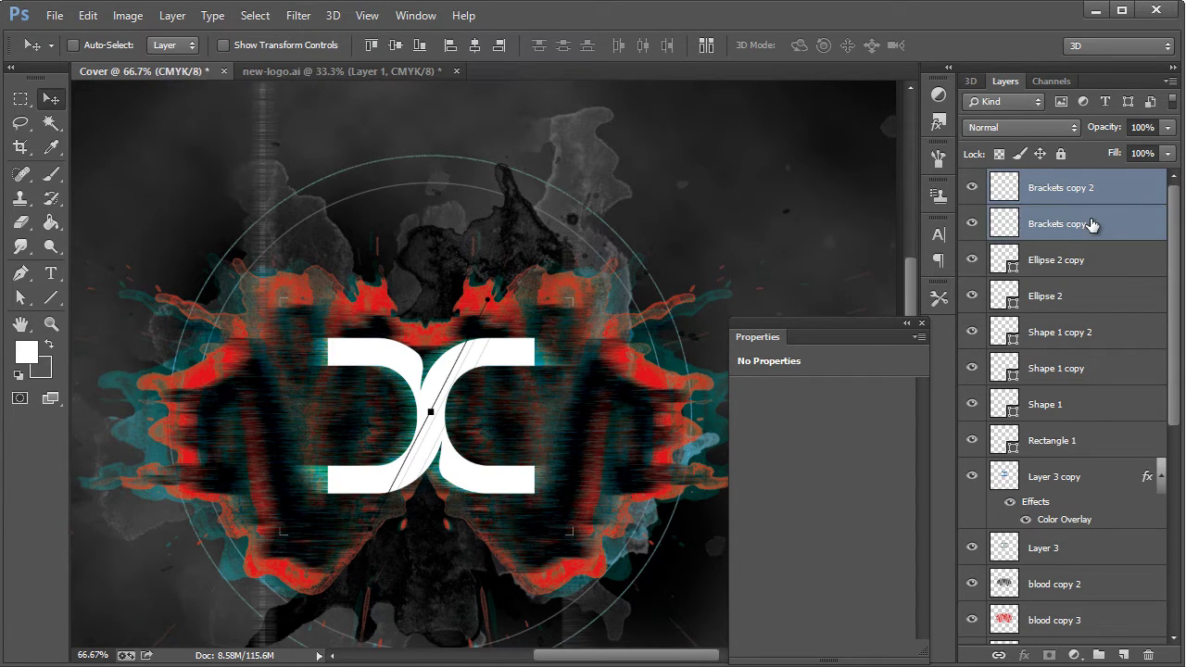
key("ctrl+e")
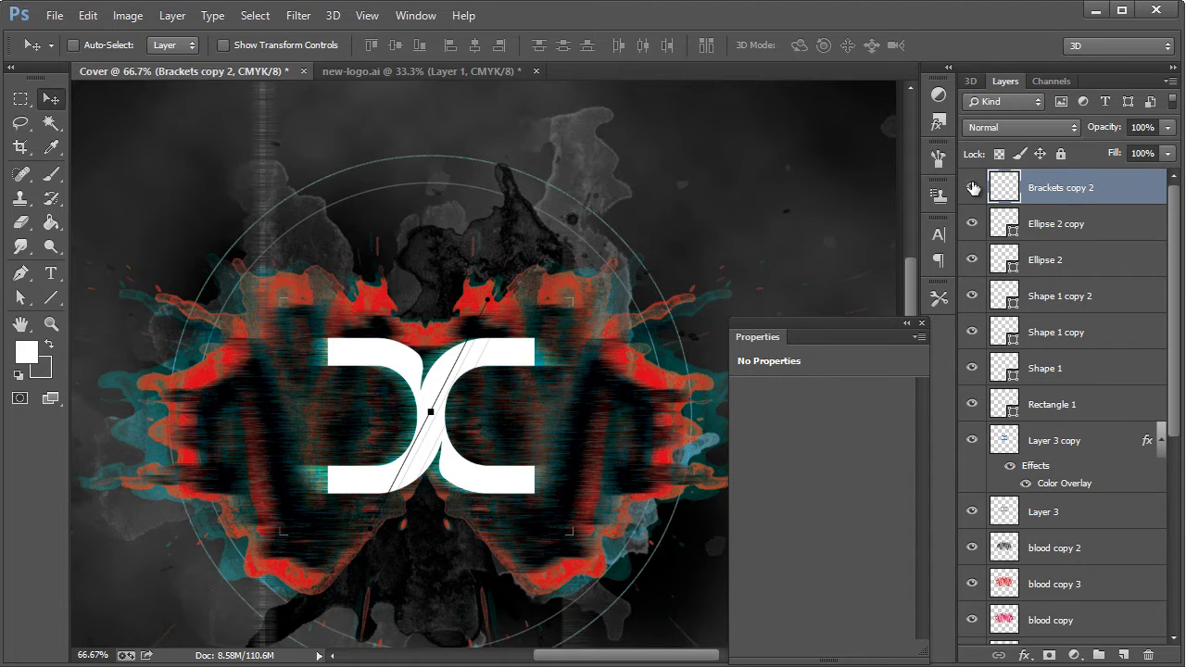
left_click(1038, 129)
left_click(1007, 204)
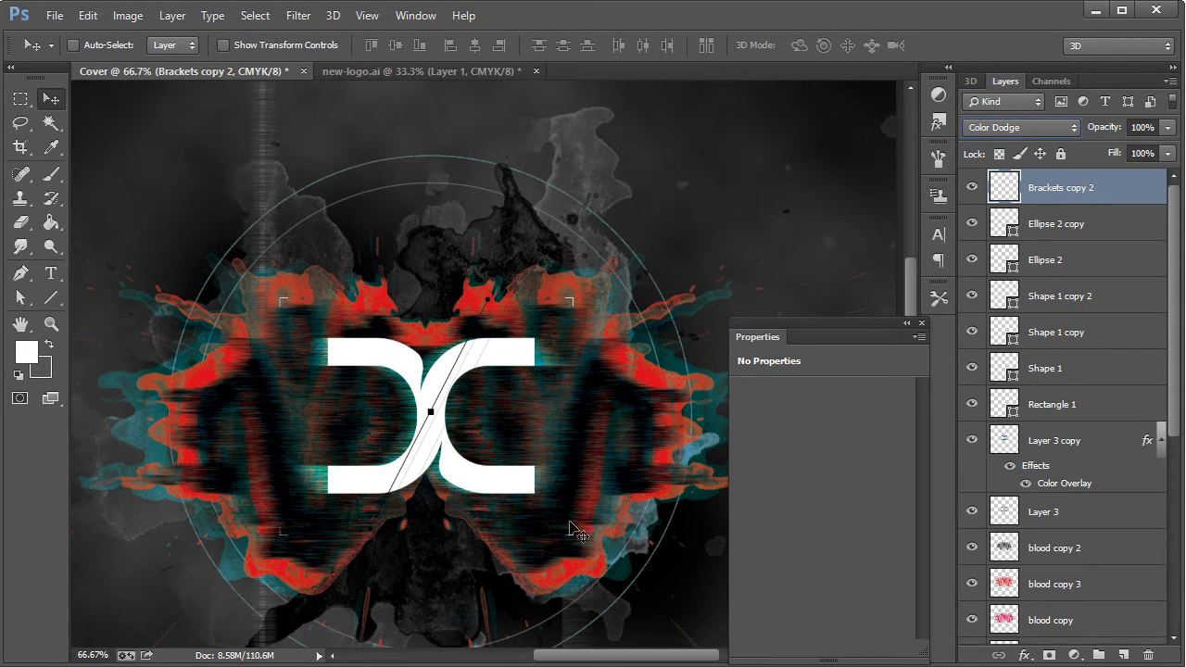
Set the Brackets copy 2 layer opacity to 74%
left_click(51, 325)
left_click(524, 545)
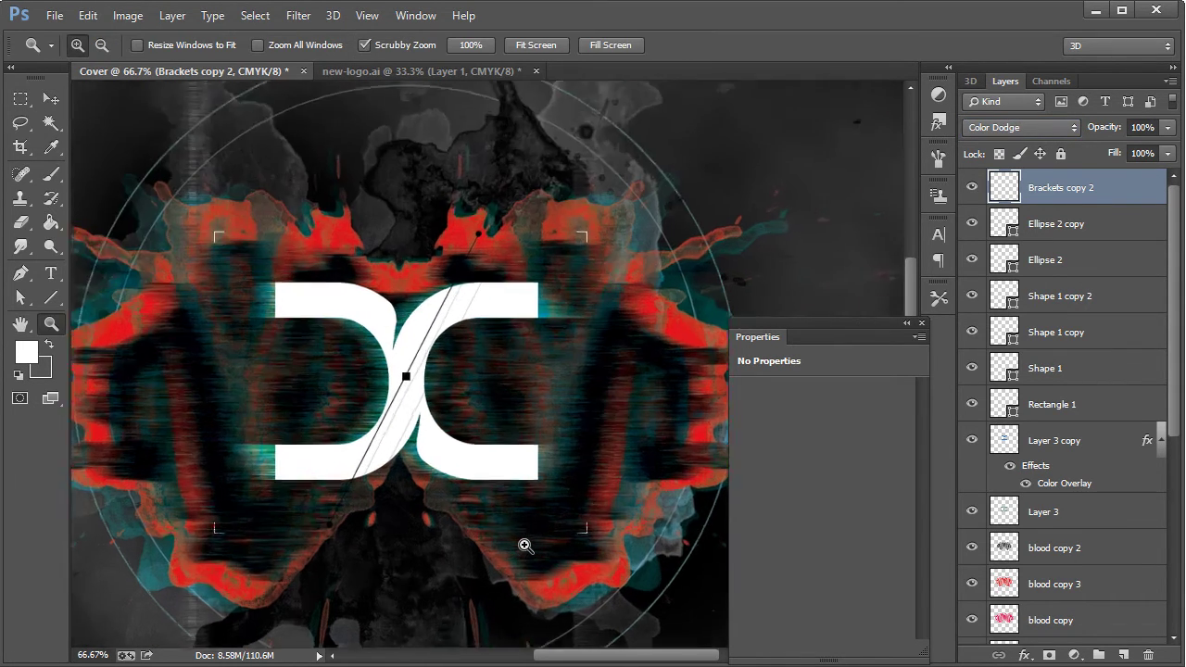
left_click(525, 546)
right_click(522, 411)
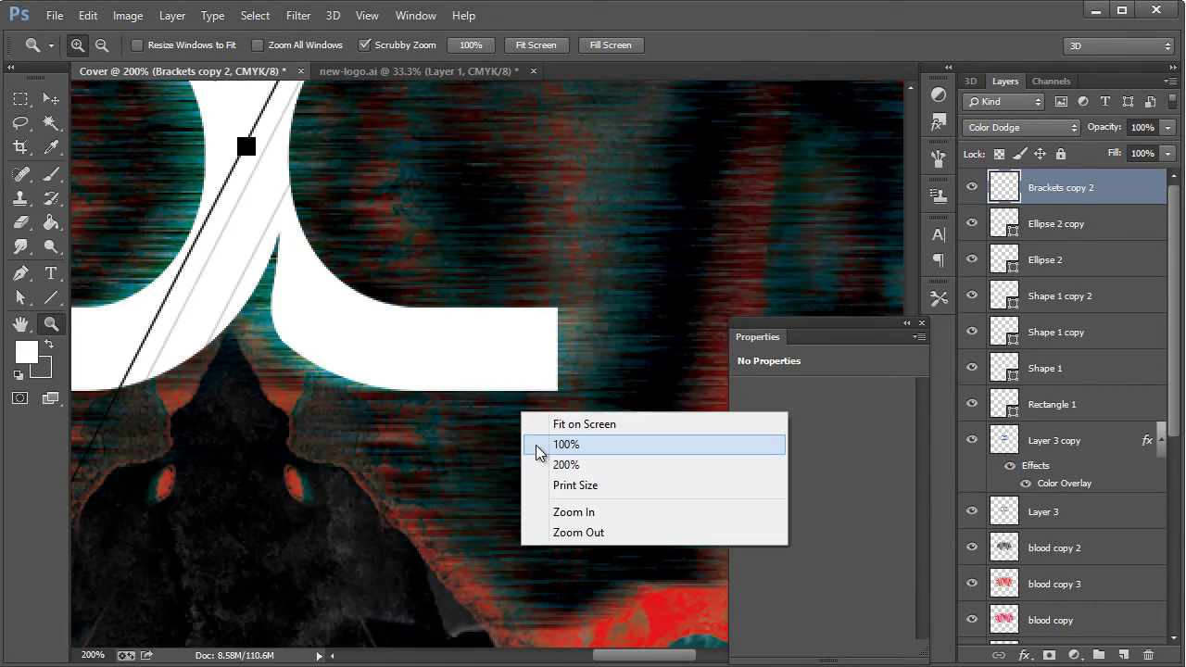
left_click(538, 443)
right_click(399, 404)
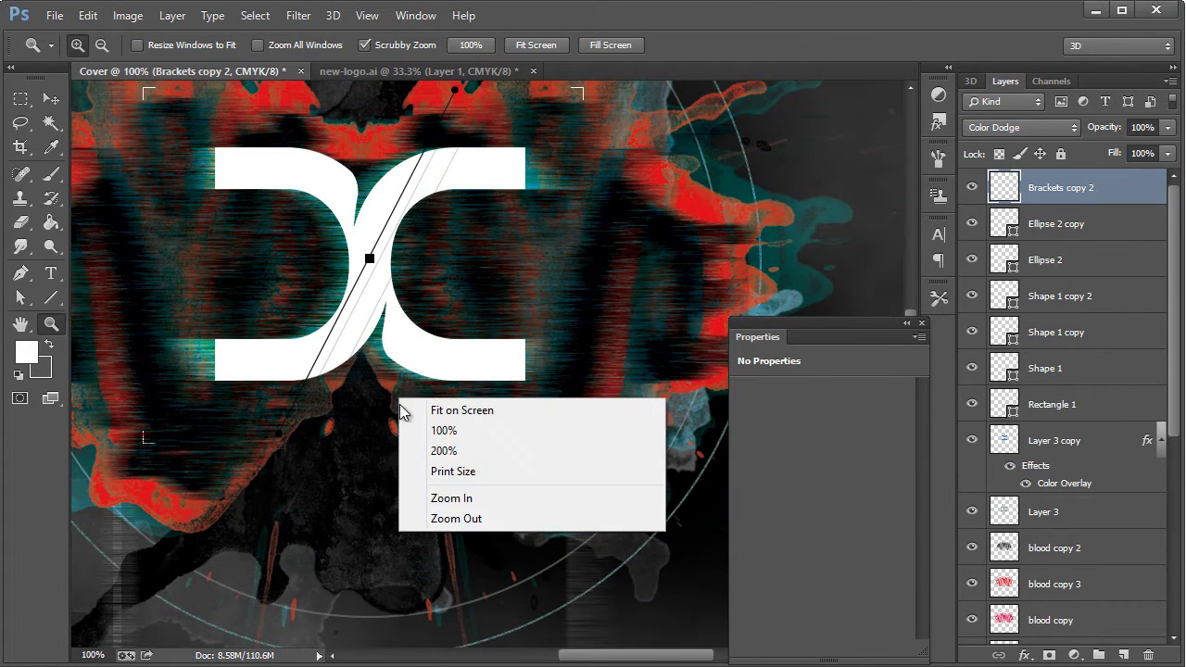
left_click(453, 519)
left_click(1165, 130)
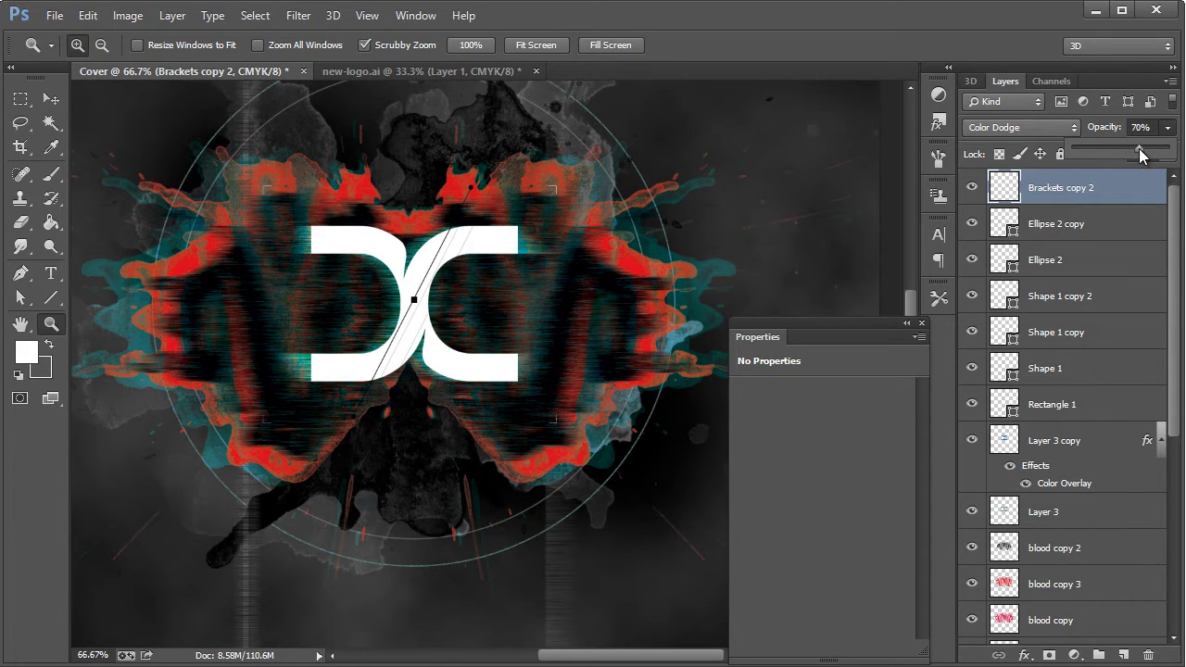
left_click_drag(1139, 148, 1143, 148)
Zoom the view out to 33.3% and close the Properties panel
right_click(304, 320)
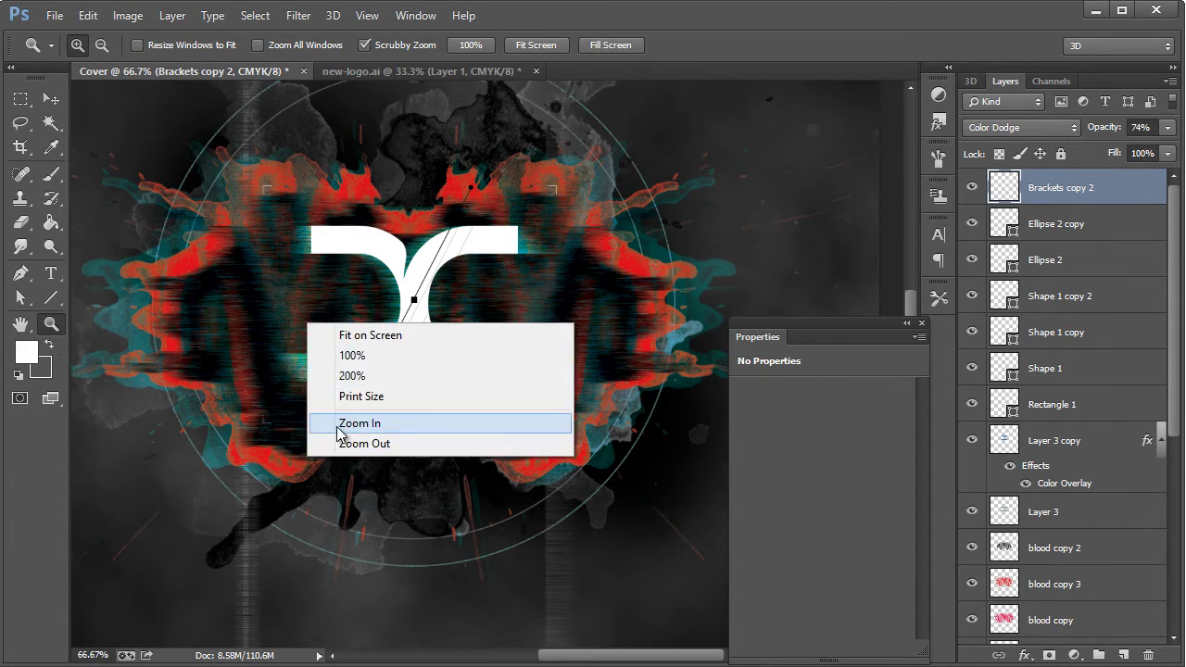
left_click(346, 446)
right_click(389, 368)
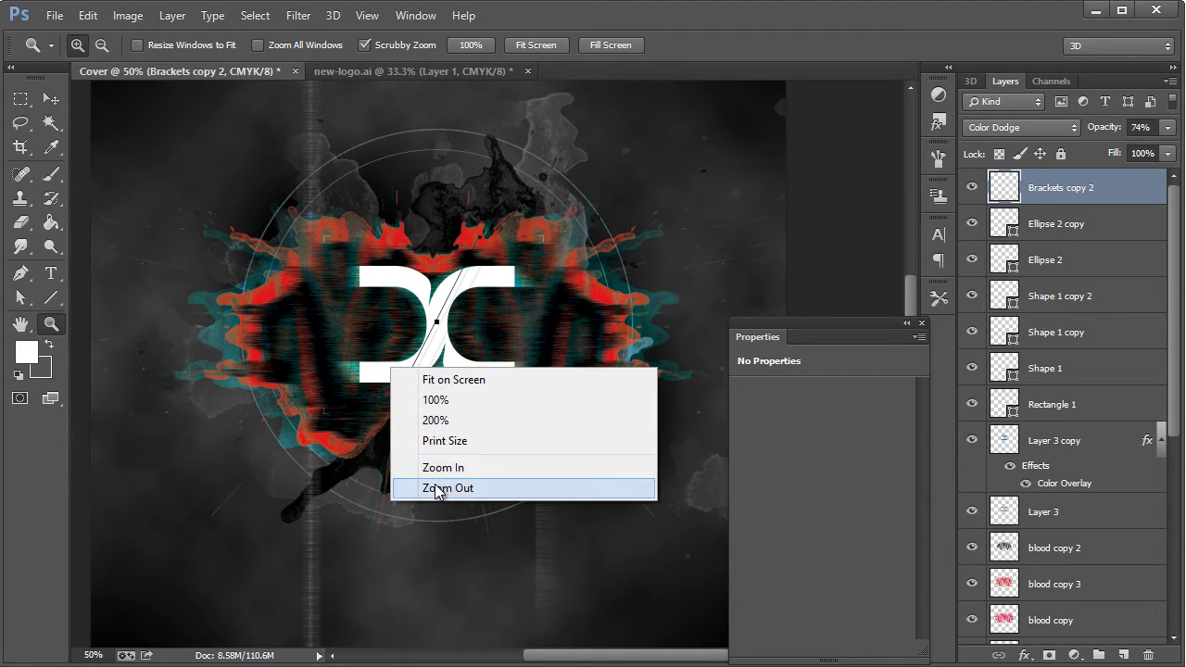
left_click(436, 484)
left_click(922, 322)
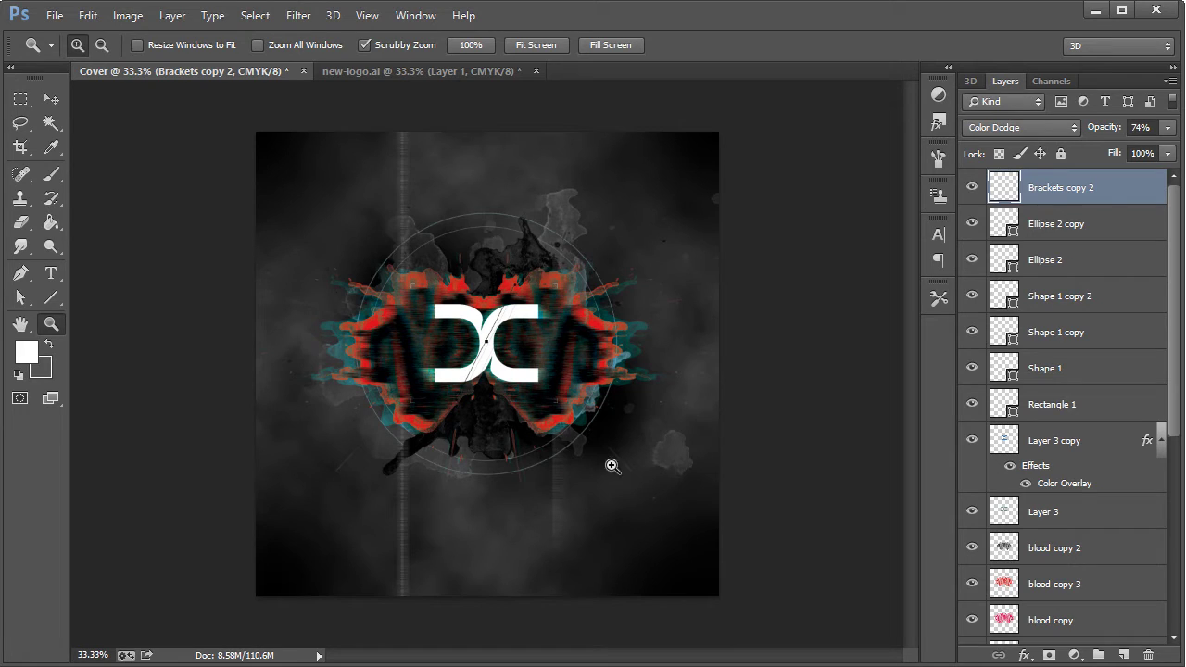
scroll(1075, 389, "down", 5)
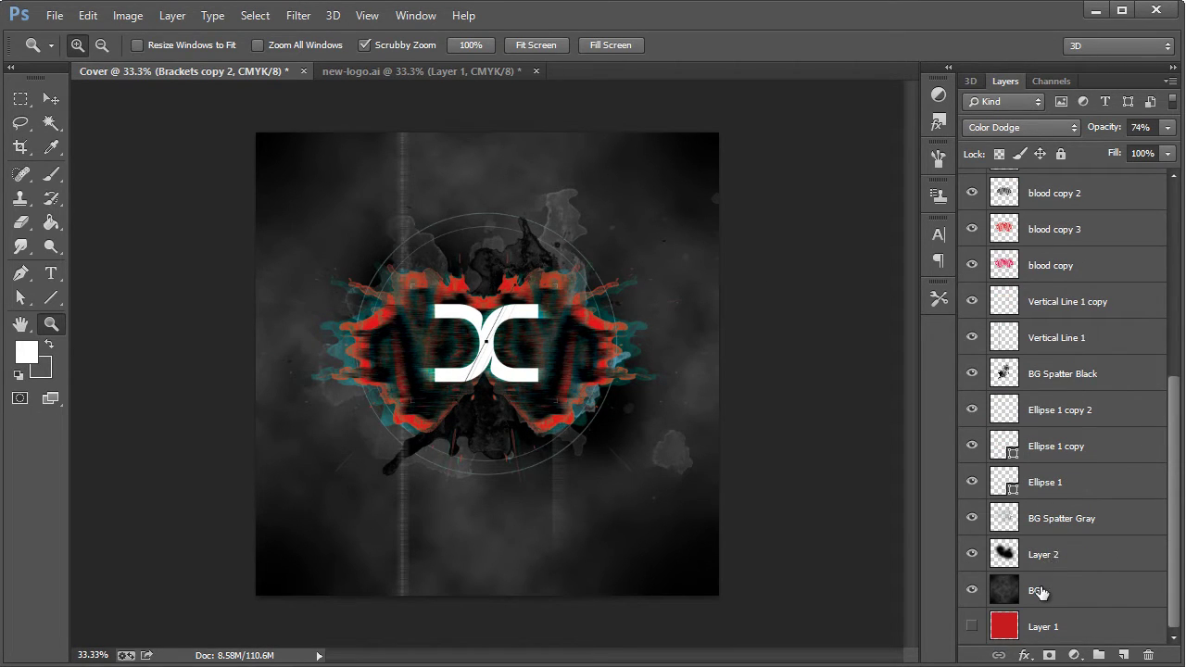
Select layers Brackets copy 2 through BG Spatter Gray and move them slightly down
left_click(1054, 527, "shift")
left_click_drag(1173, 482, 1150, 525)
left_click(51, 98)
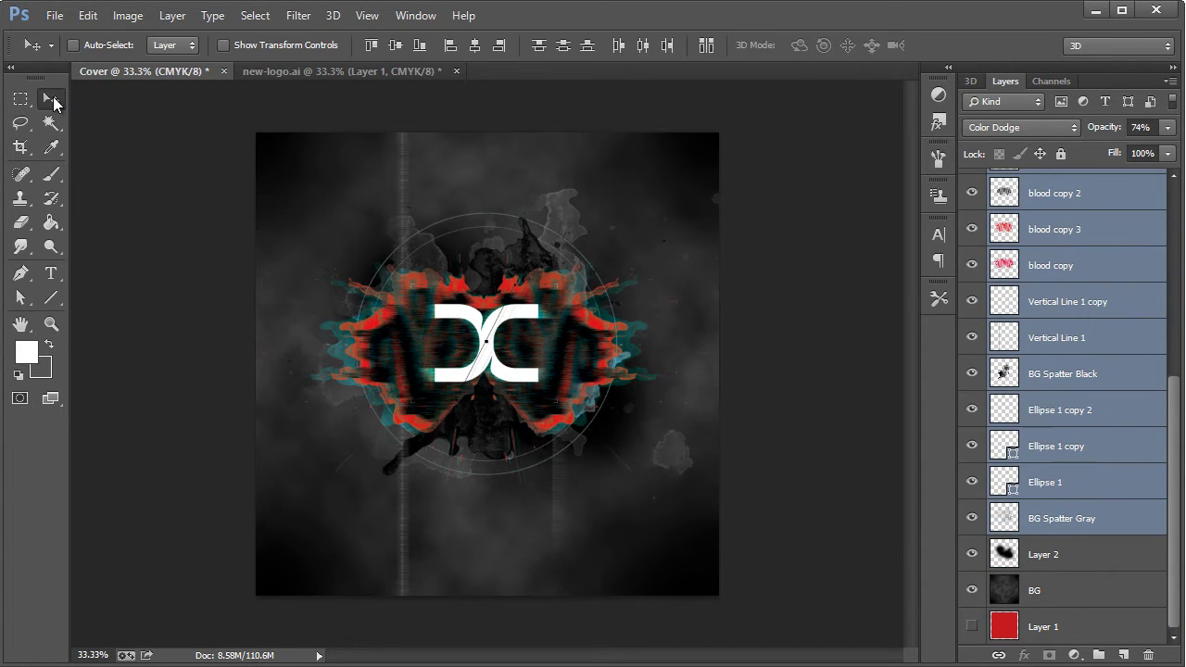
left_click_drag(495, 282, 505, 300)
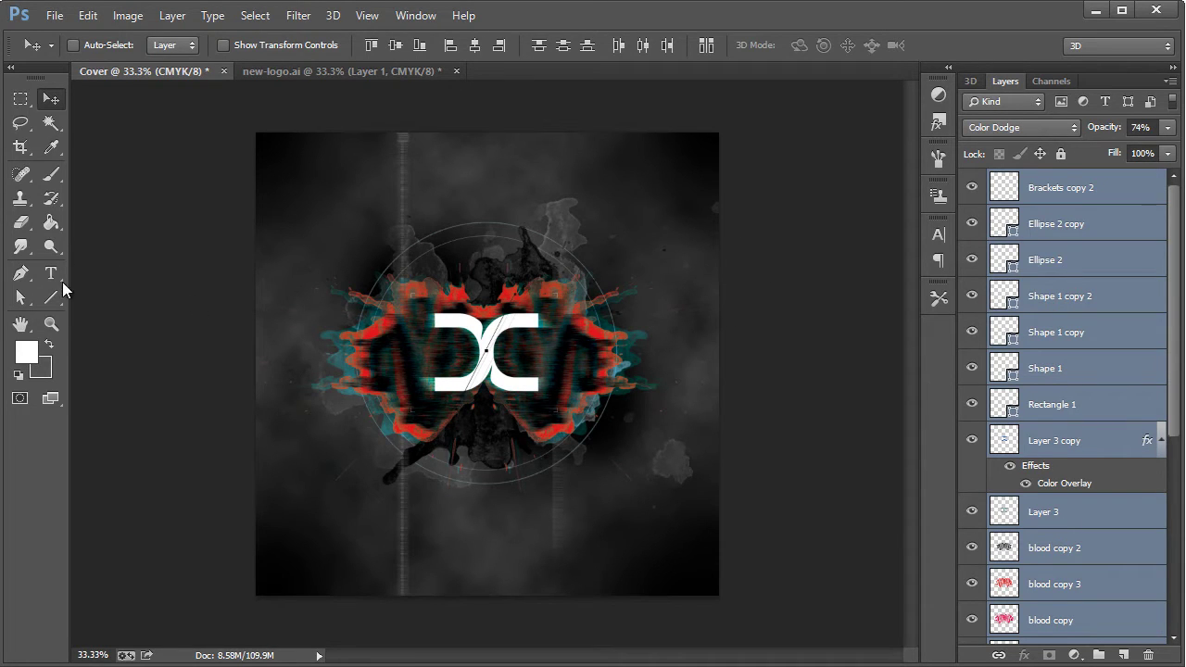
left_click(52, 323)
left_click(453, 346)
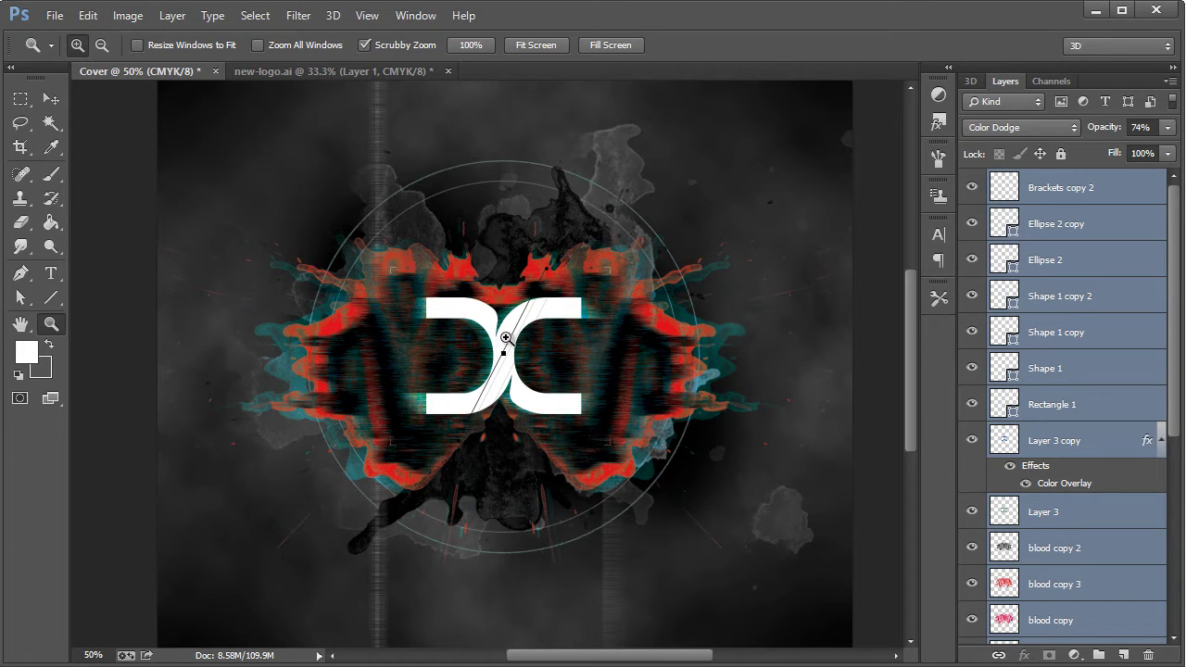
left_click(516, 340)
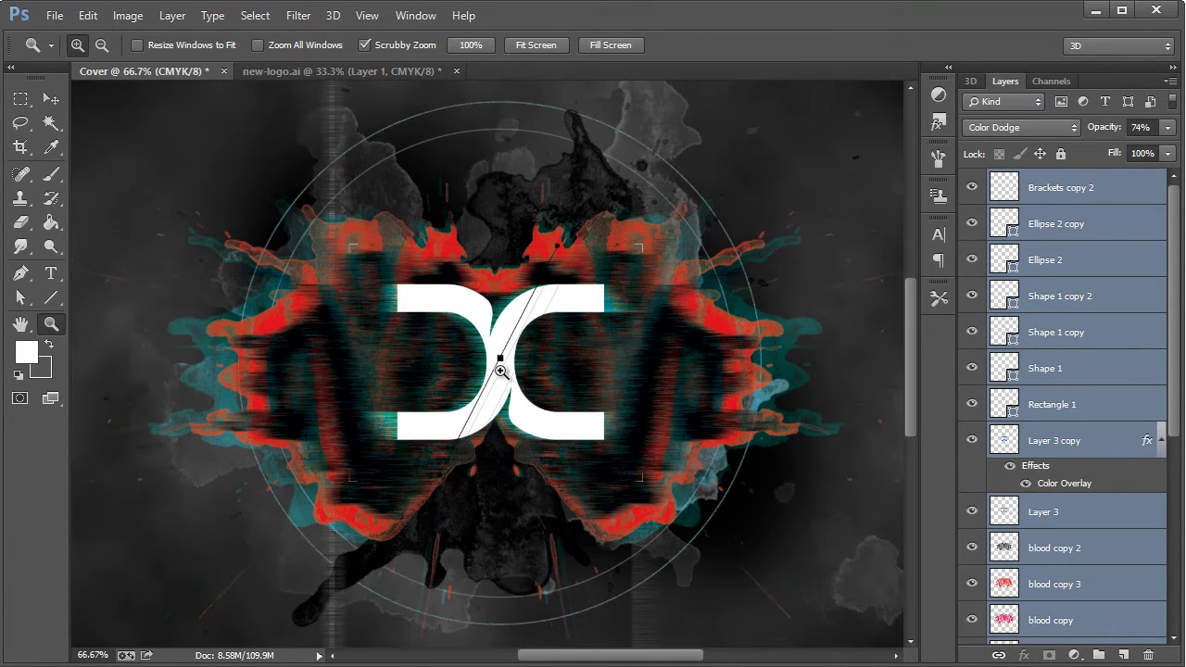
right_click(504, 371)
left_click(539, 489)
right_click(573, 350)
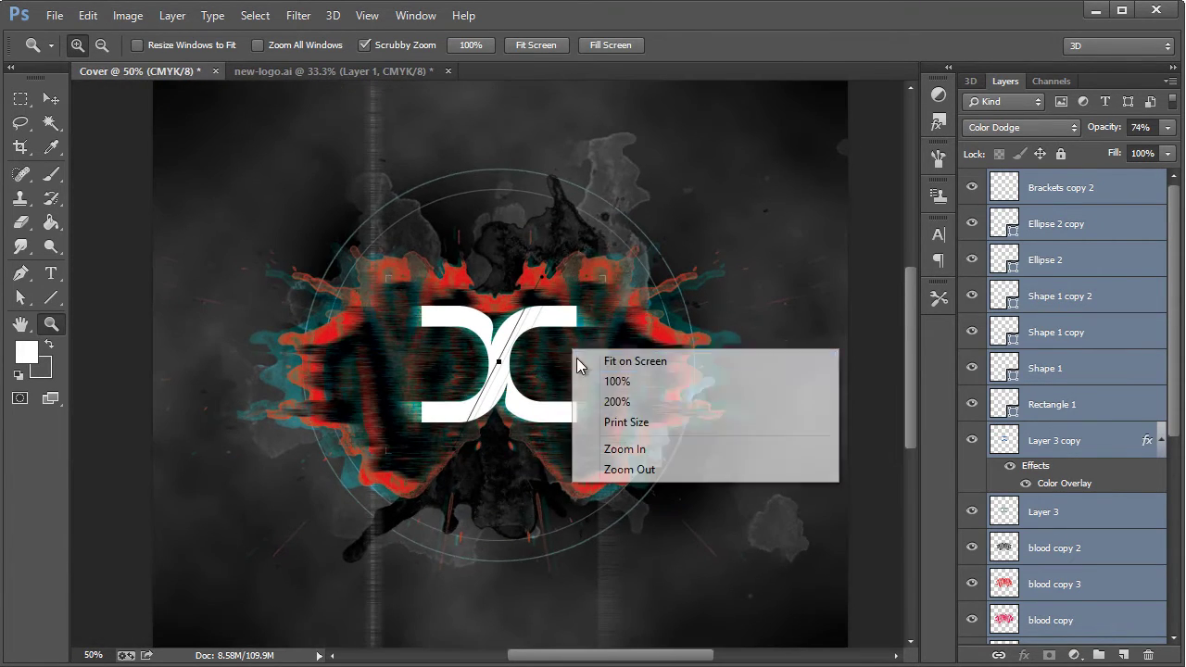
left_click(624, 471)
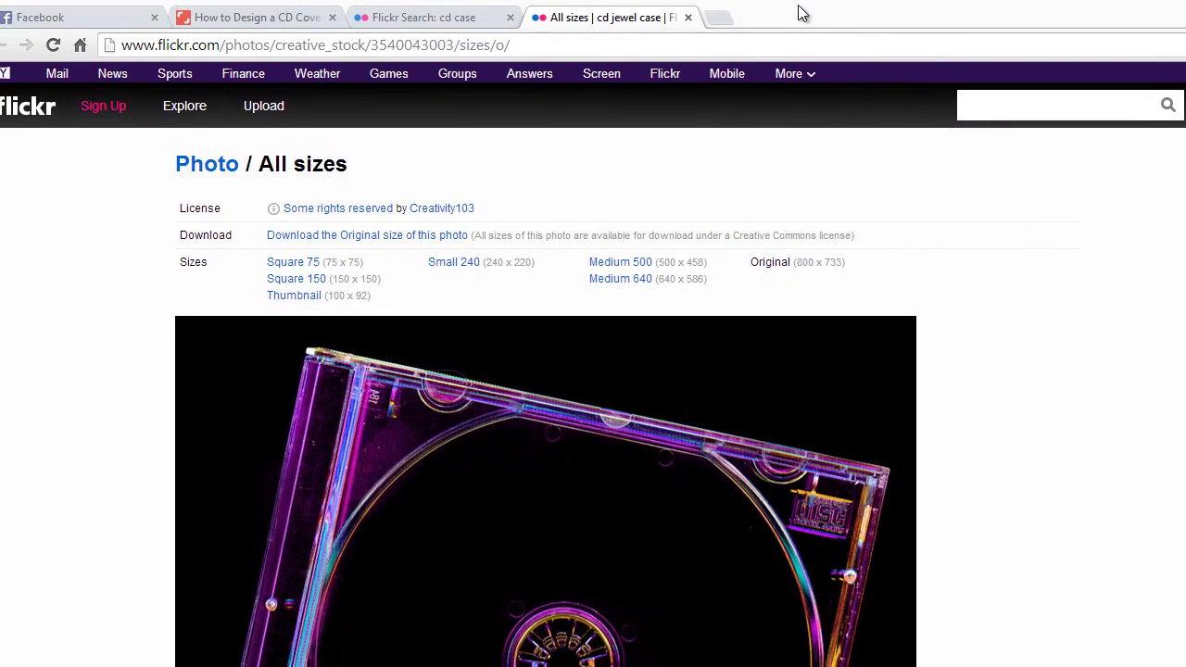
Copy the Original-size CD jewel case photo from Flickr and return to Photoshop
scroll(952, 205, "down", 4)
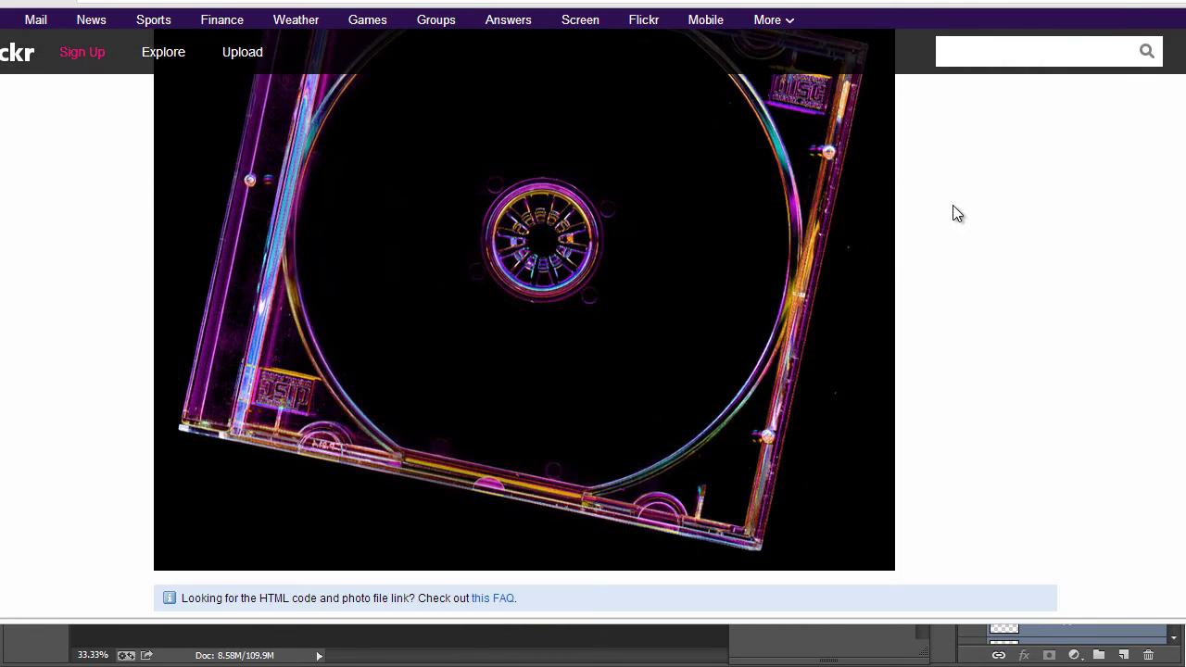
right_click(595, 250)
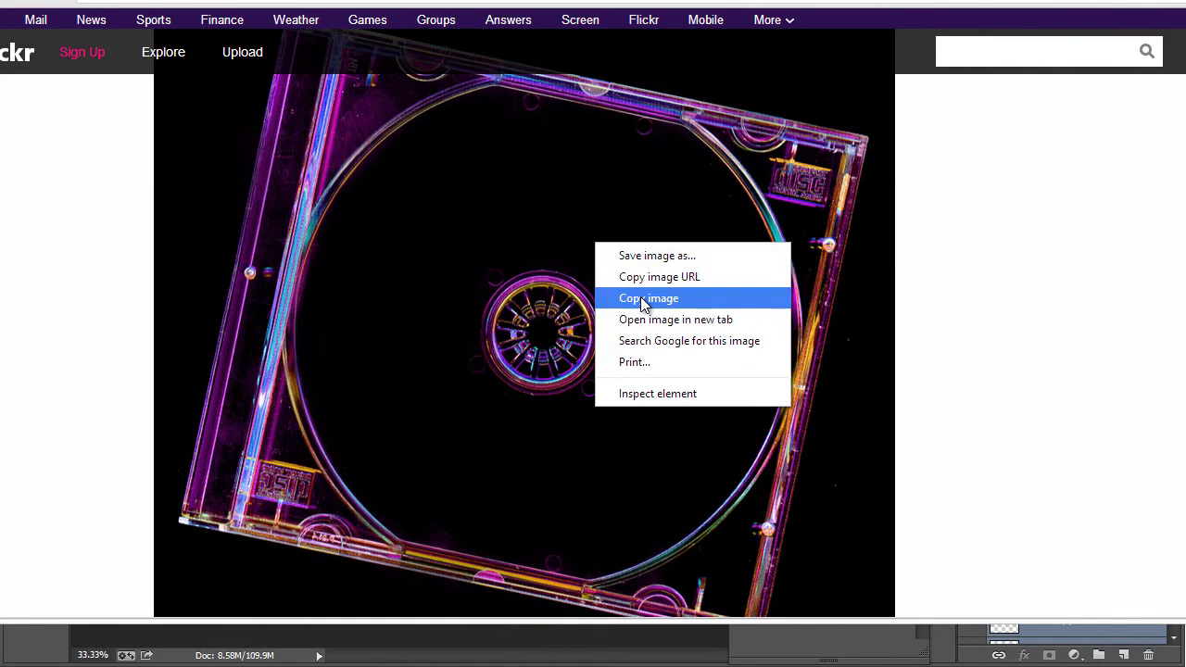
left_click(665, 298)
scroll(737, 293, "up", 3)
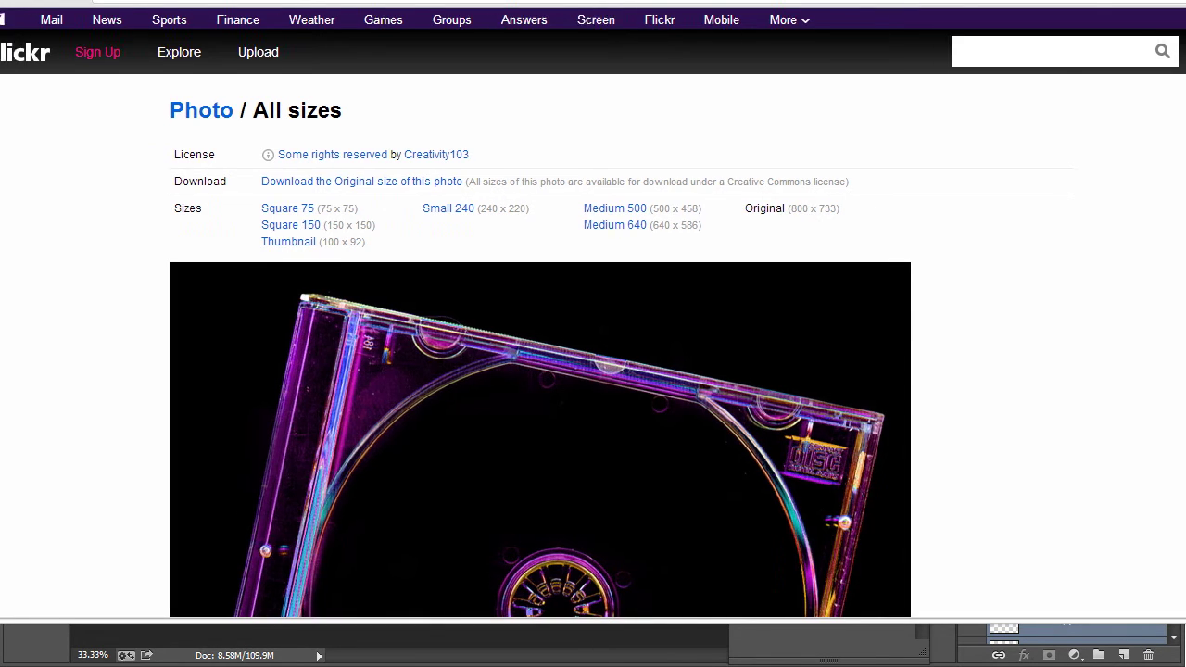
key("alt+Tab")
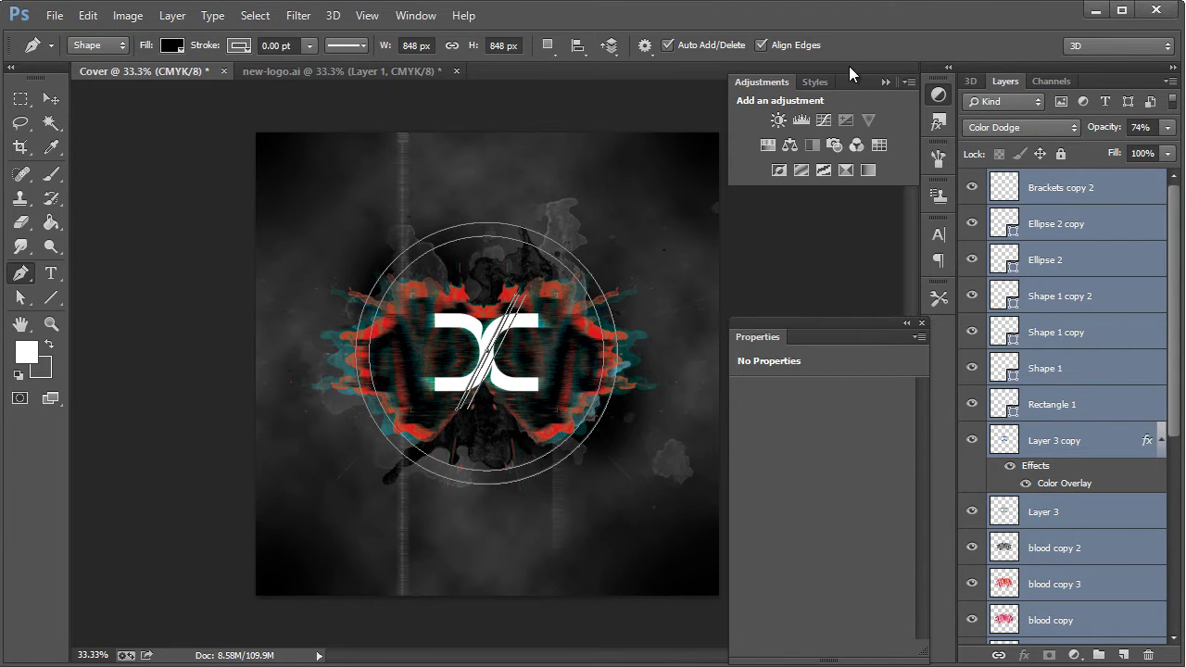
Create a new Clipboard-preset document and paste the CD case photo into it
left_click(55, 16)
left_click(69, 35)
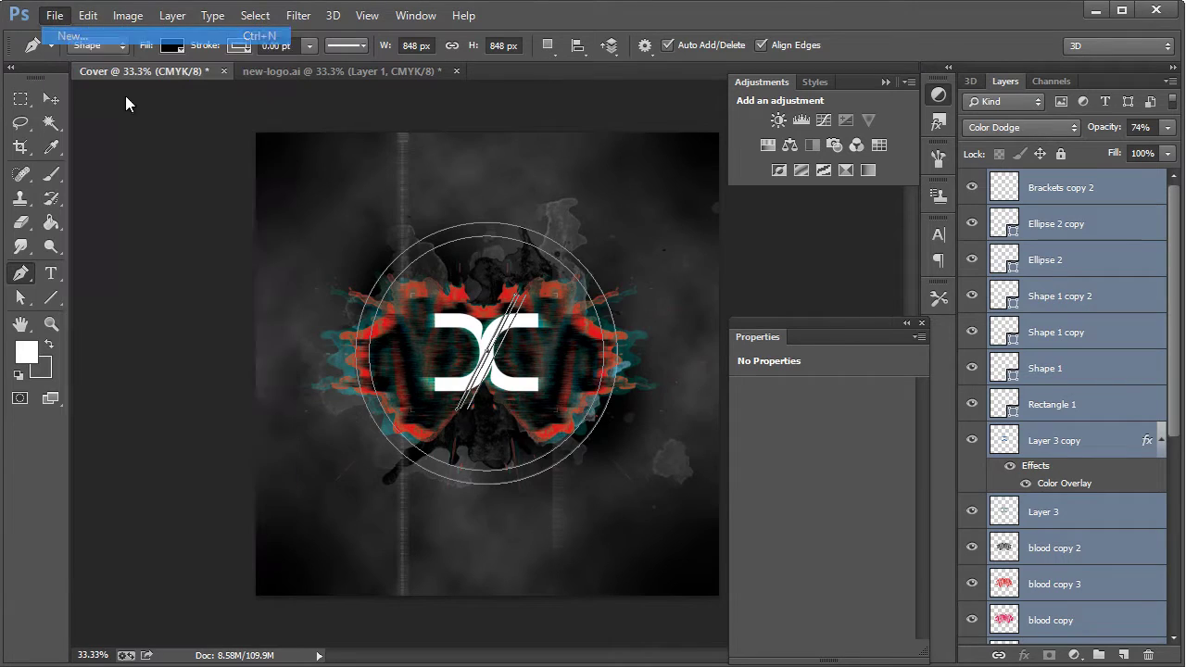
left_click(669, 167)
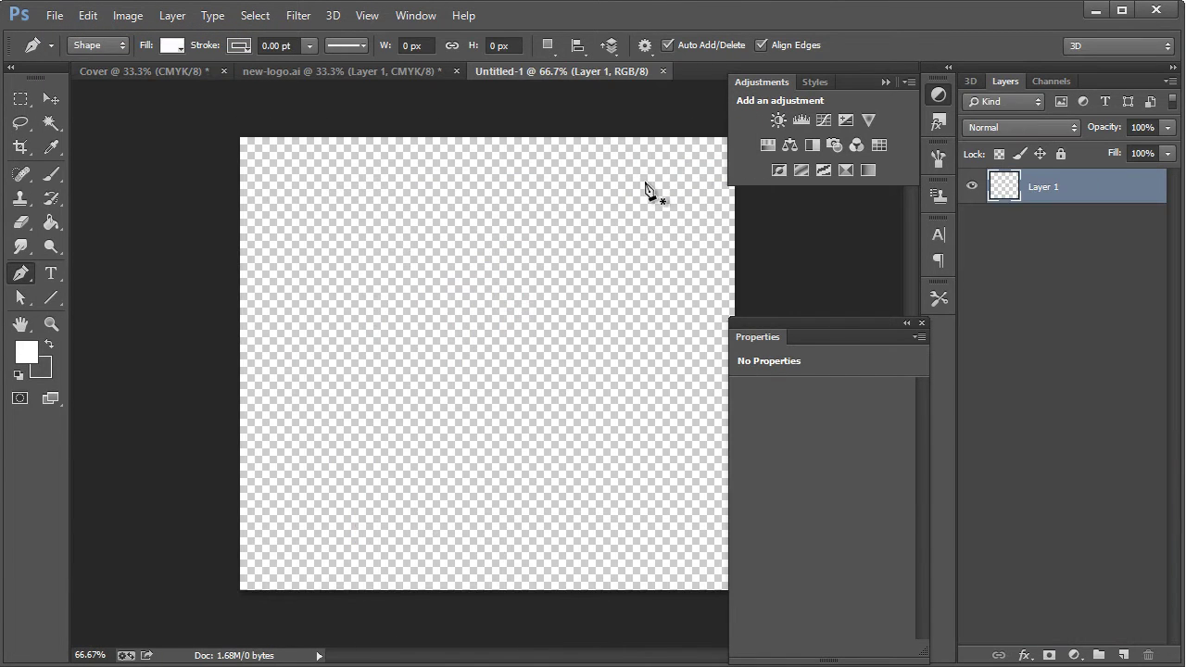
key("ctrl+v")
left_click(936, 94)
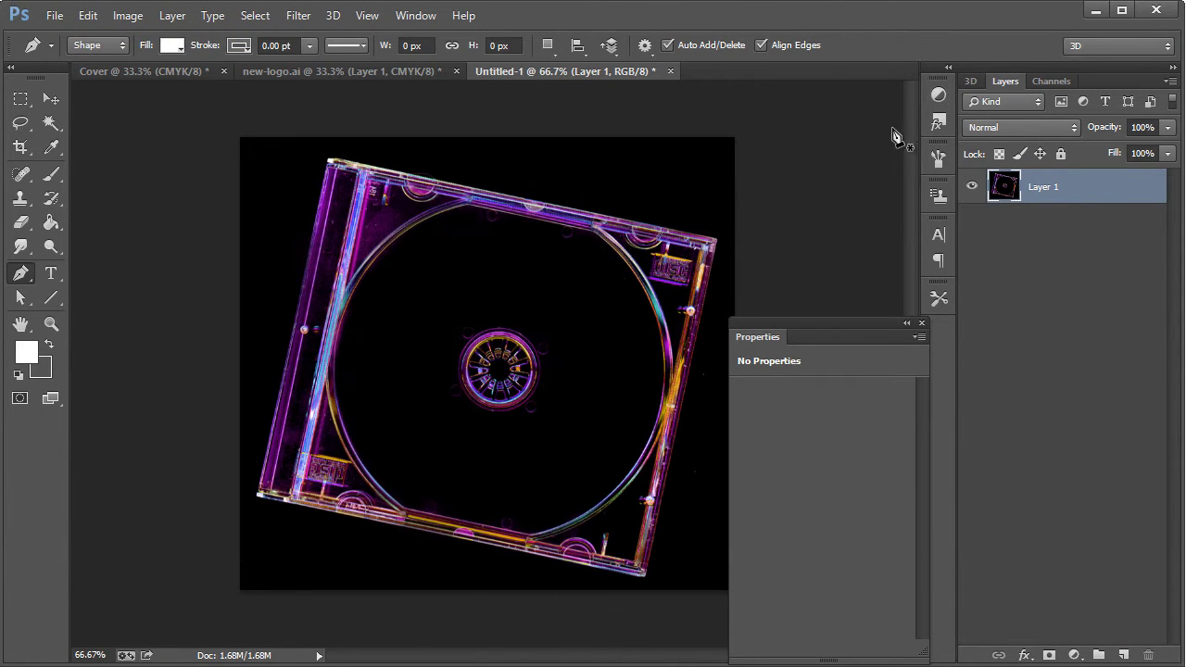
left_click(922, 323)
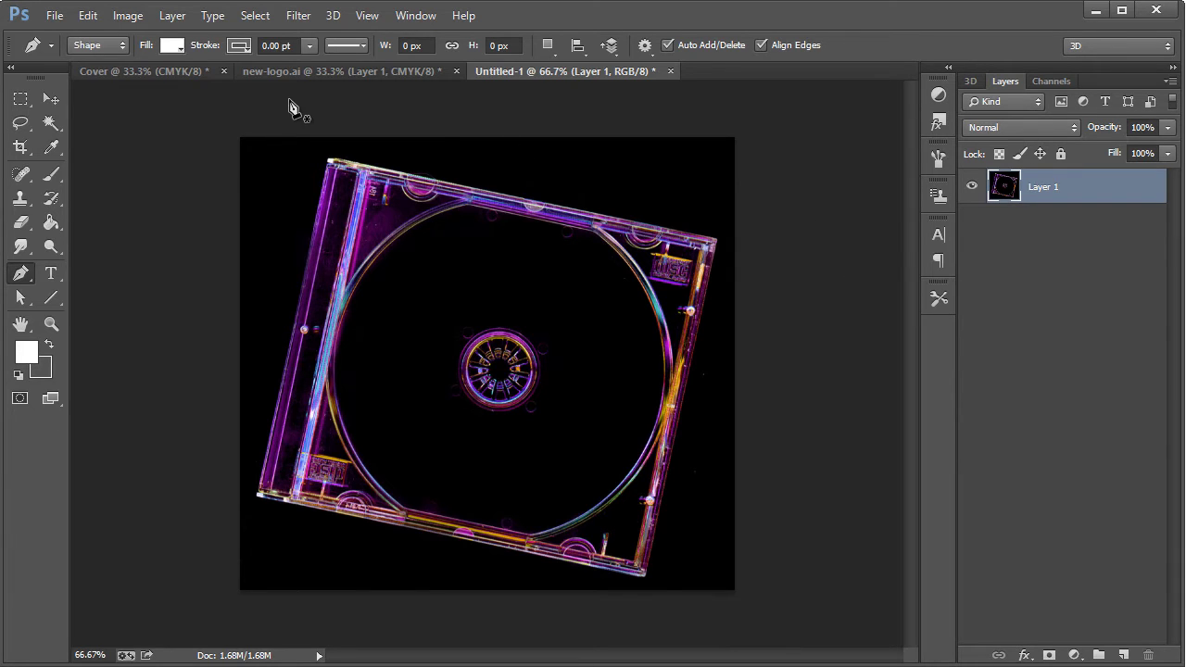
Copy Merged the entire Cover canvas and go back to Untitled-1
left_click(185, 70)
key("ctrl+a")
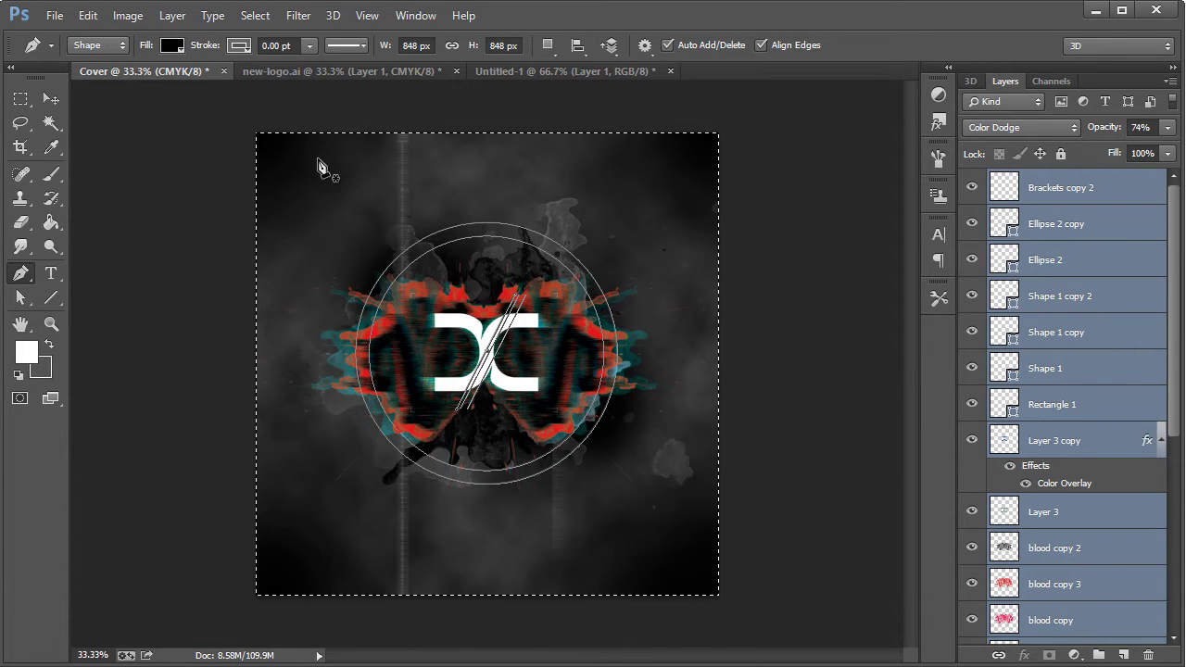
left_click(88, 15)
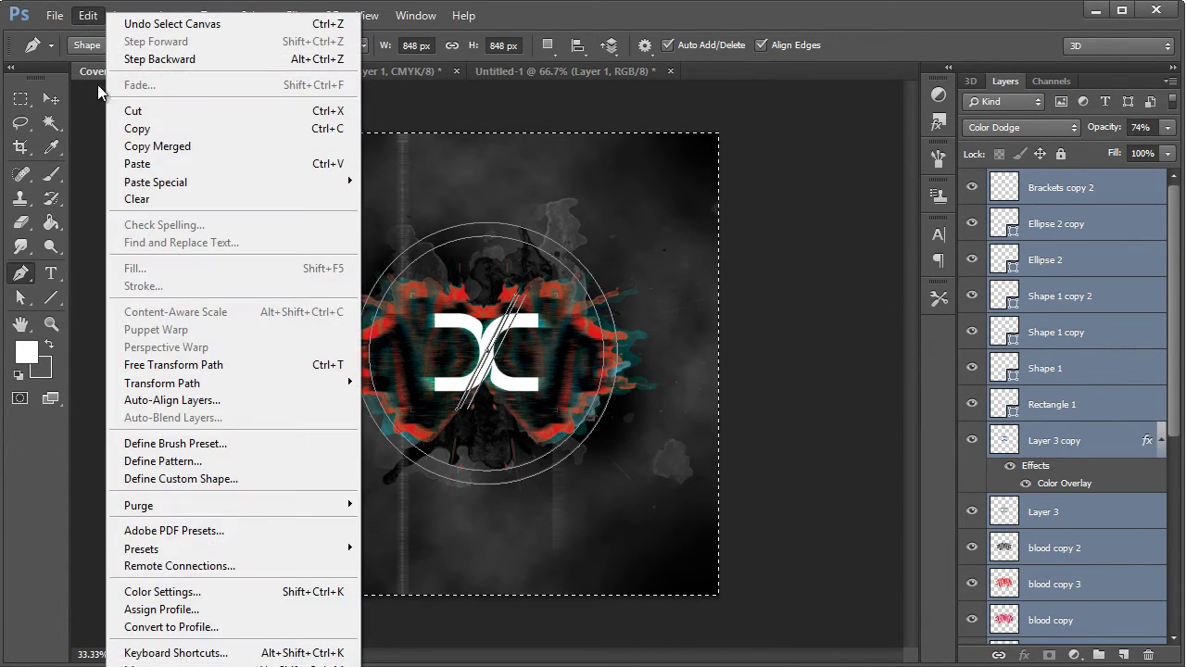
left_click(174, 149)
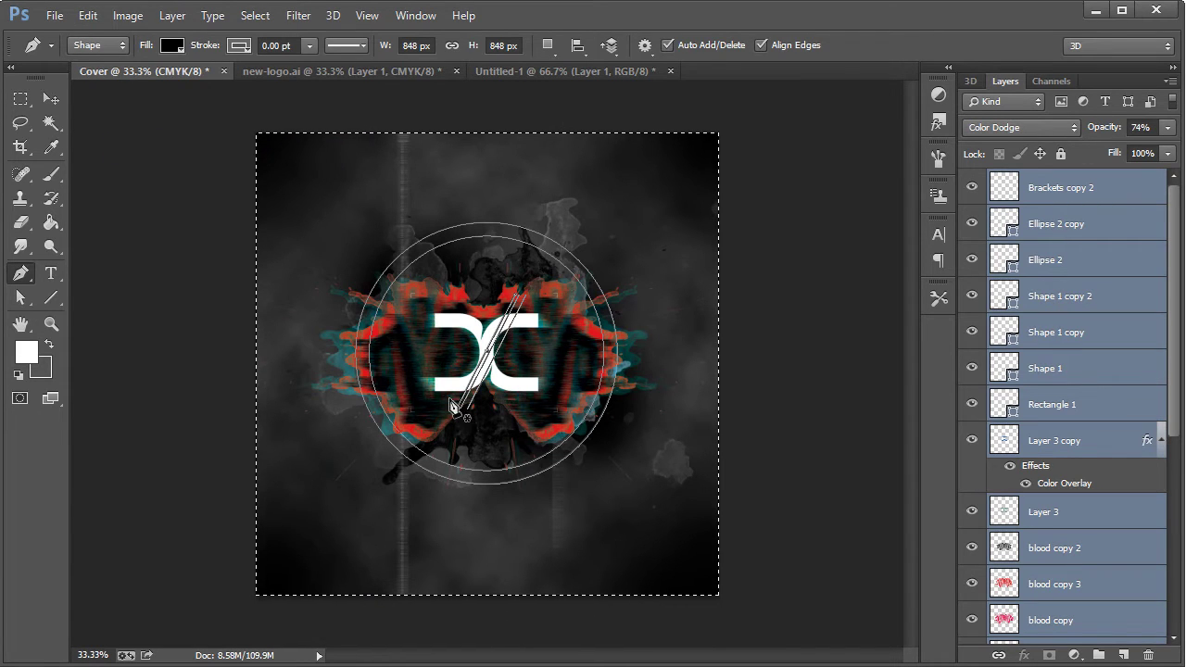
left_click(1065, 188)
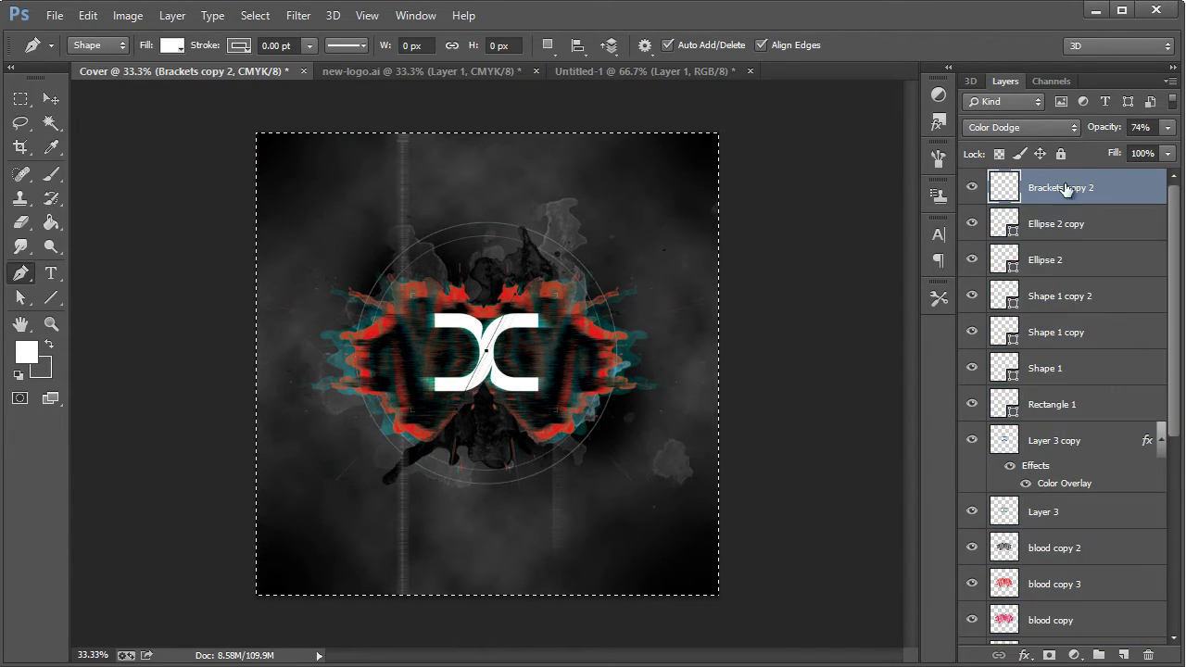
left_click(639, 72)
Draw a pen shape through the four corners of the jewel case front
left_click(51, 99)
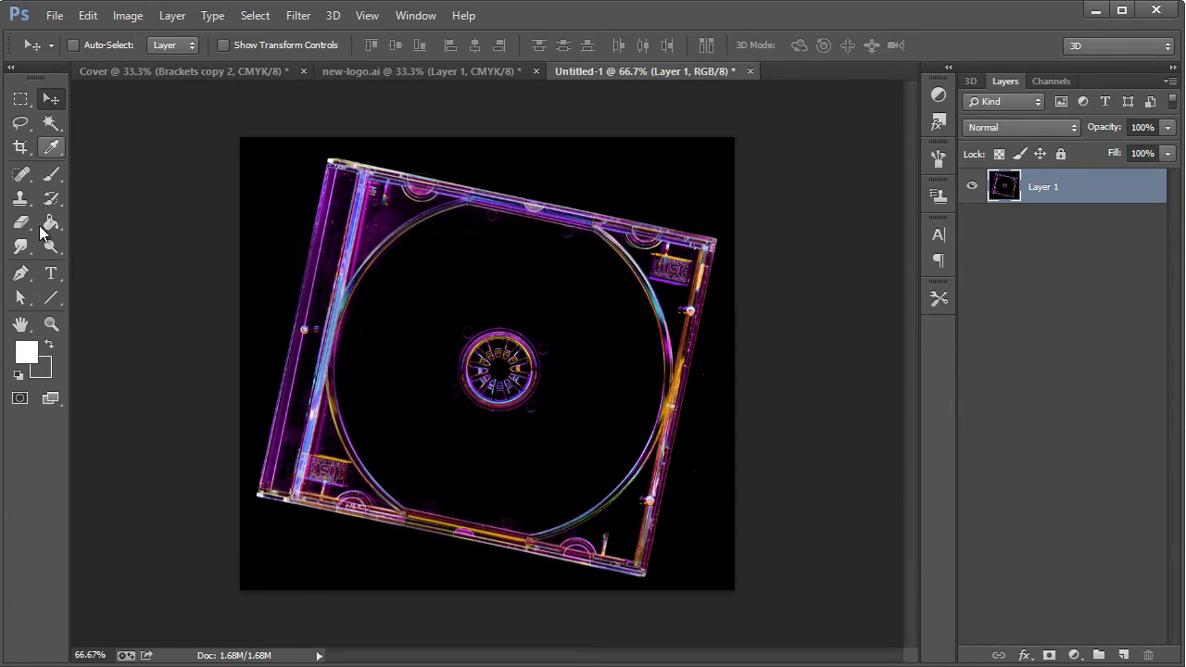
left_click(21, 274)
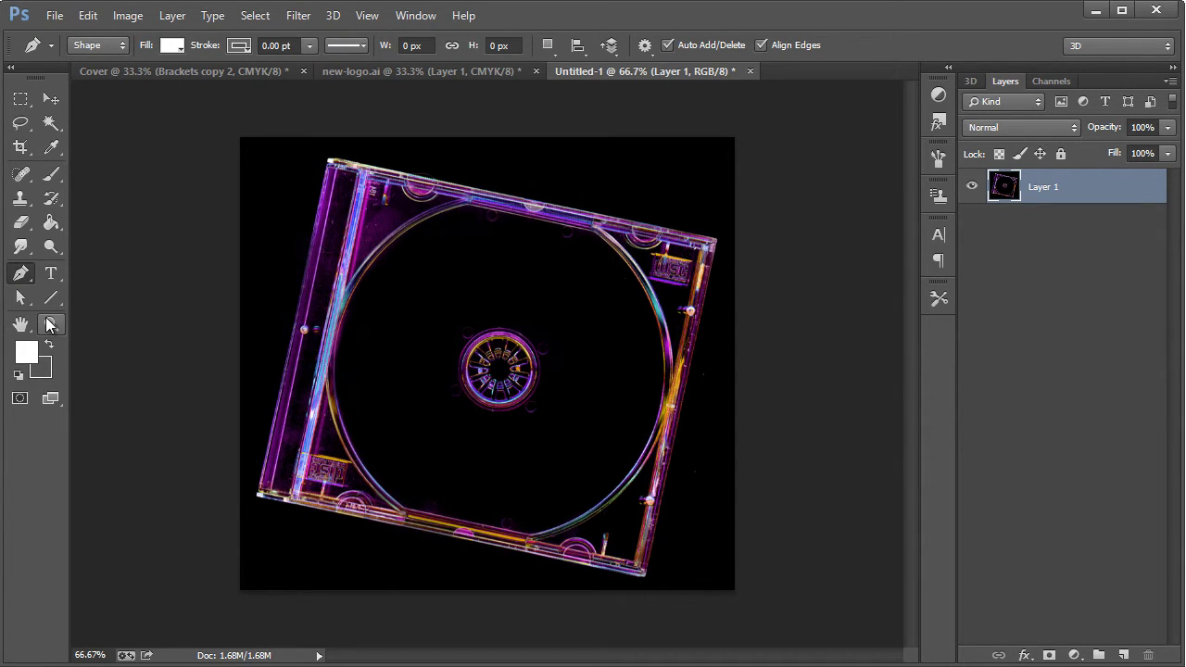
left_click(50, 323)
left_click(527, 475)
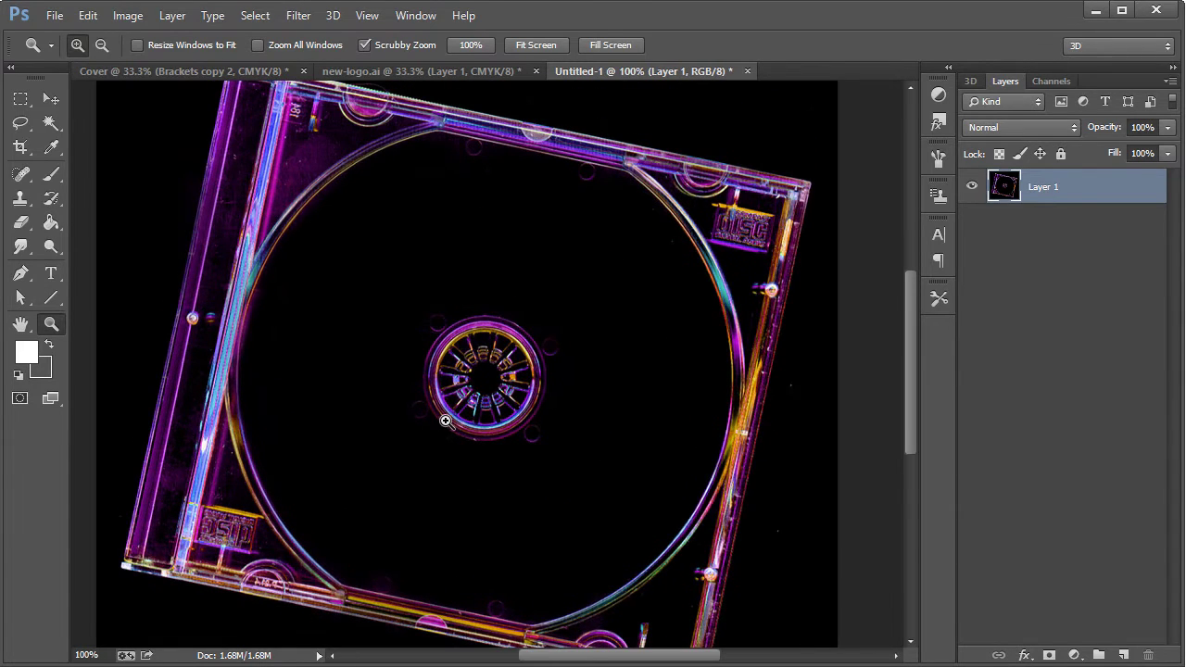
scroll(446, 422, "up", 1)
left_click(21, 274)
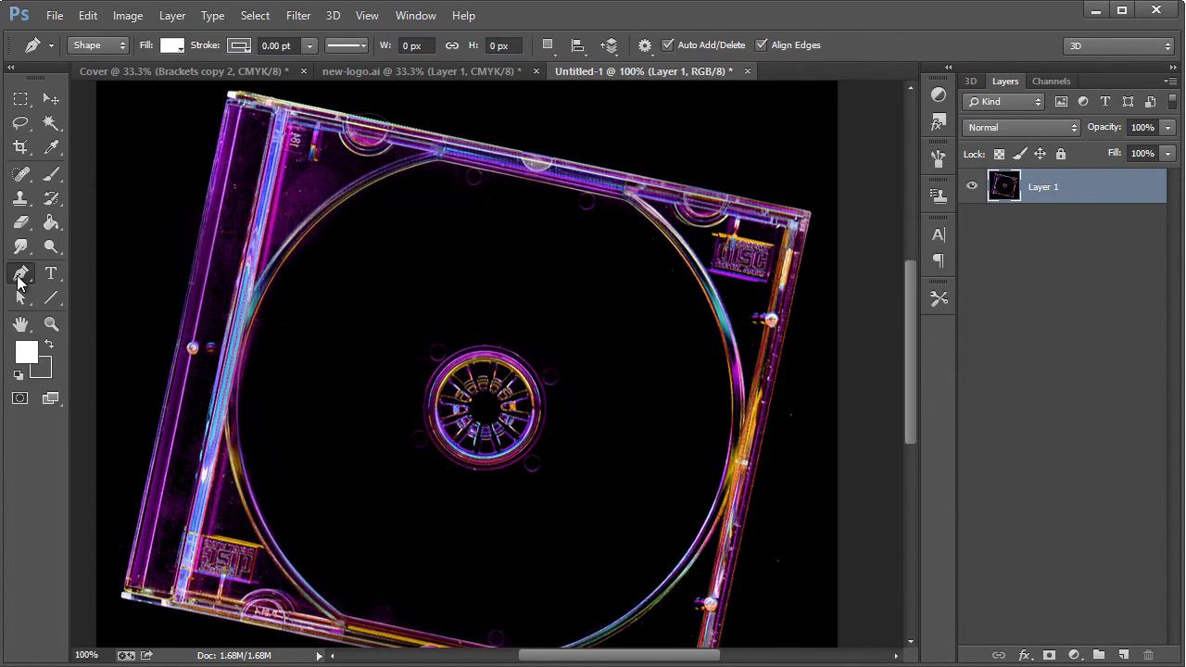
left_click(174, 604)
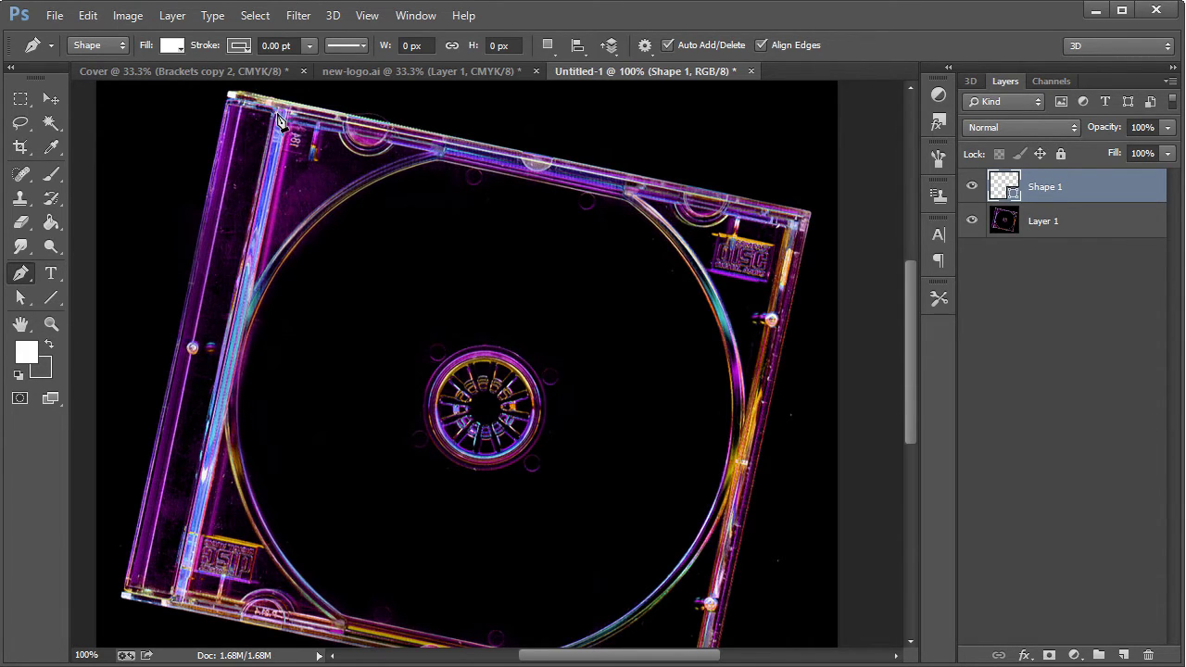
key("ctrl+z")
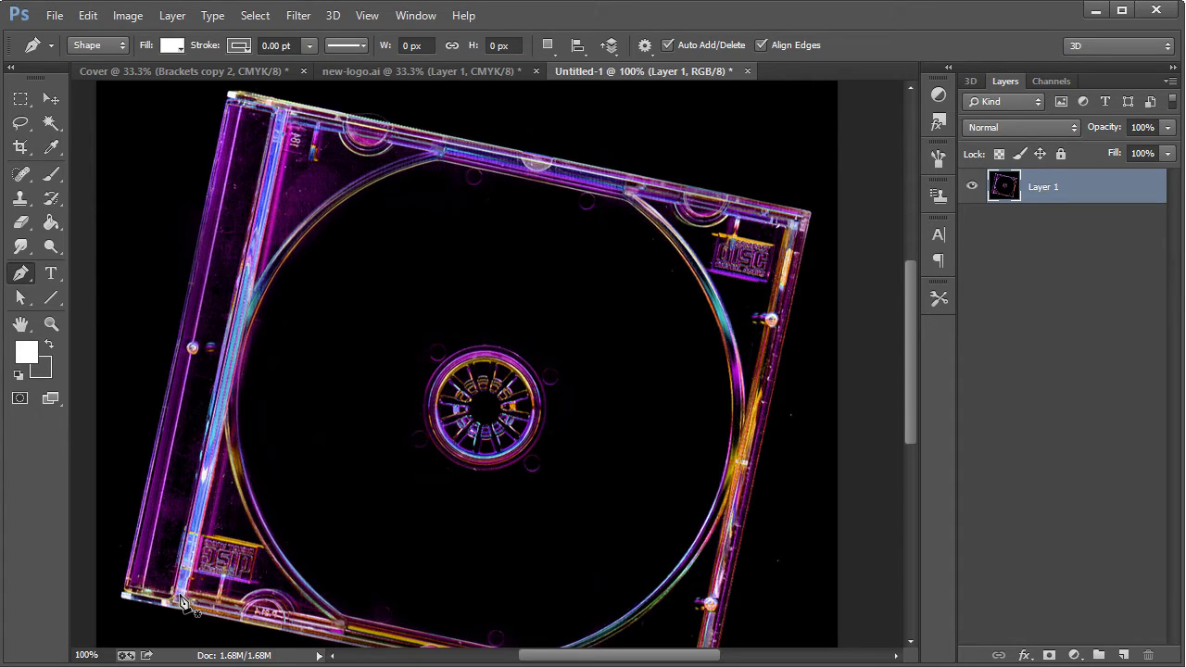
left_click(229, 594)
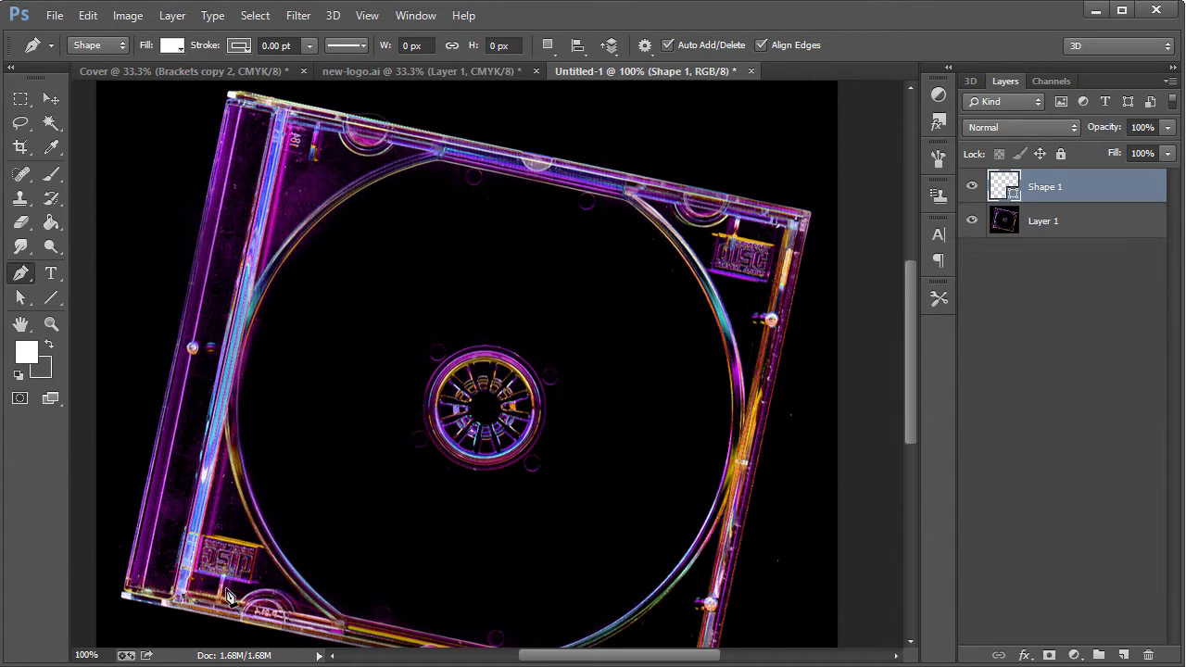
left_click(289, 117)
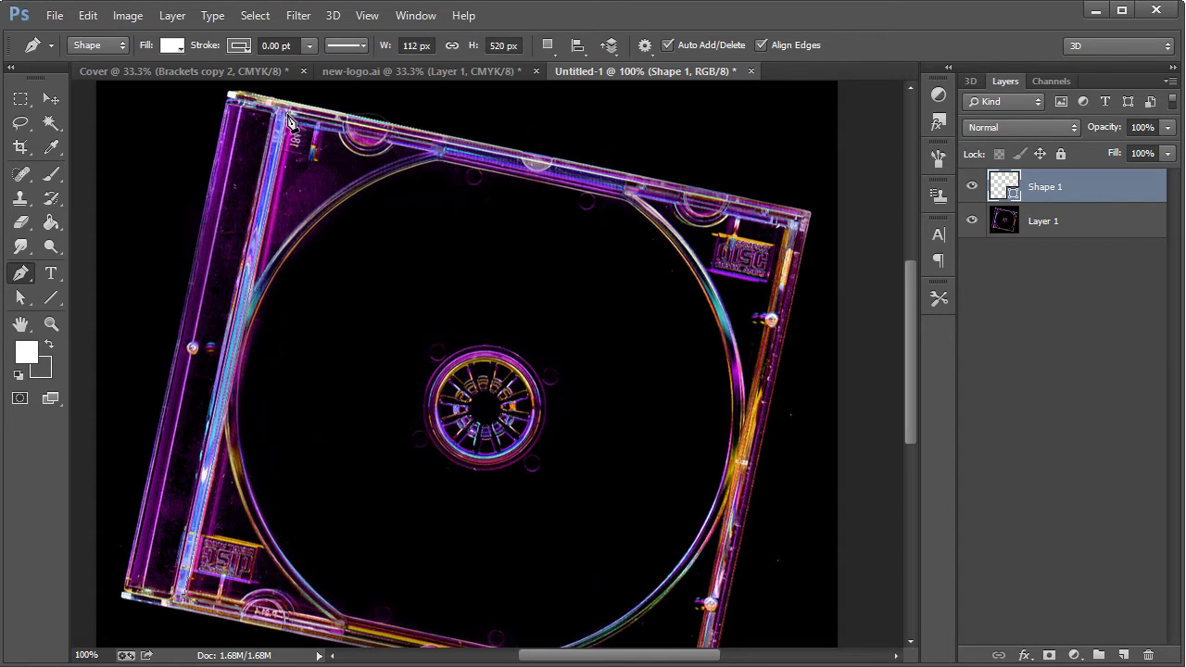
left_click(809, 228)
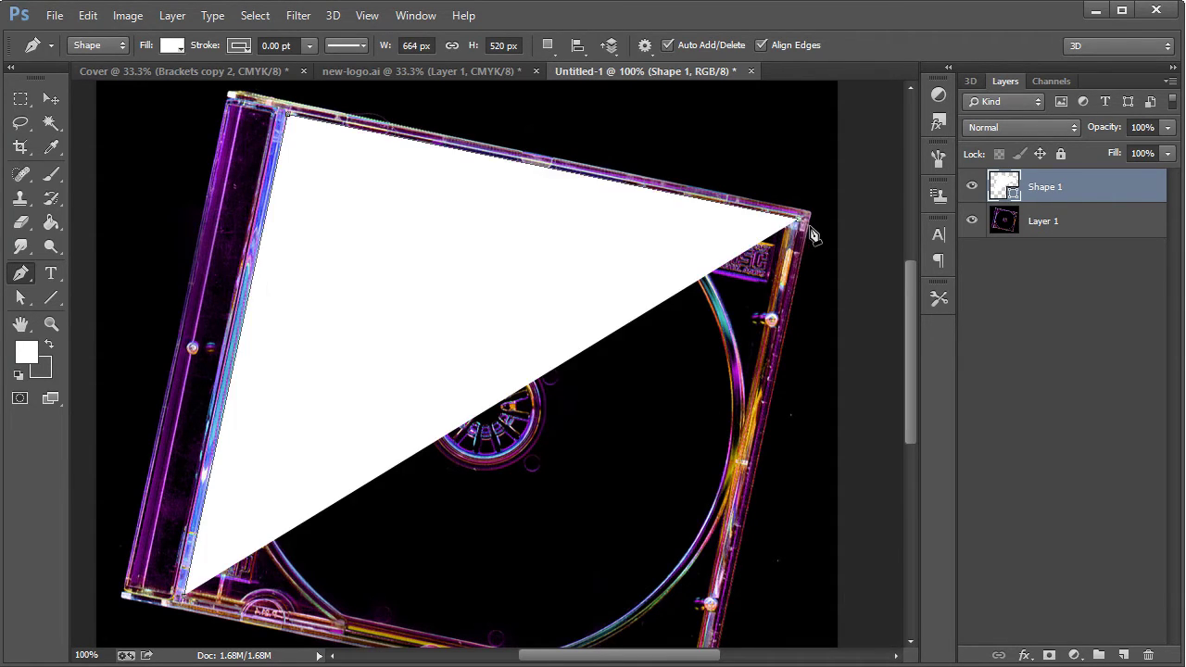
scroll(815, 278, "down", 2)
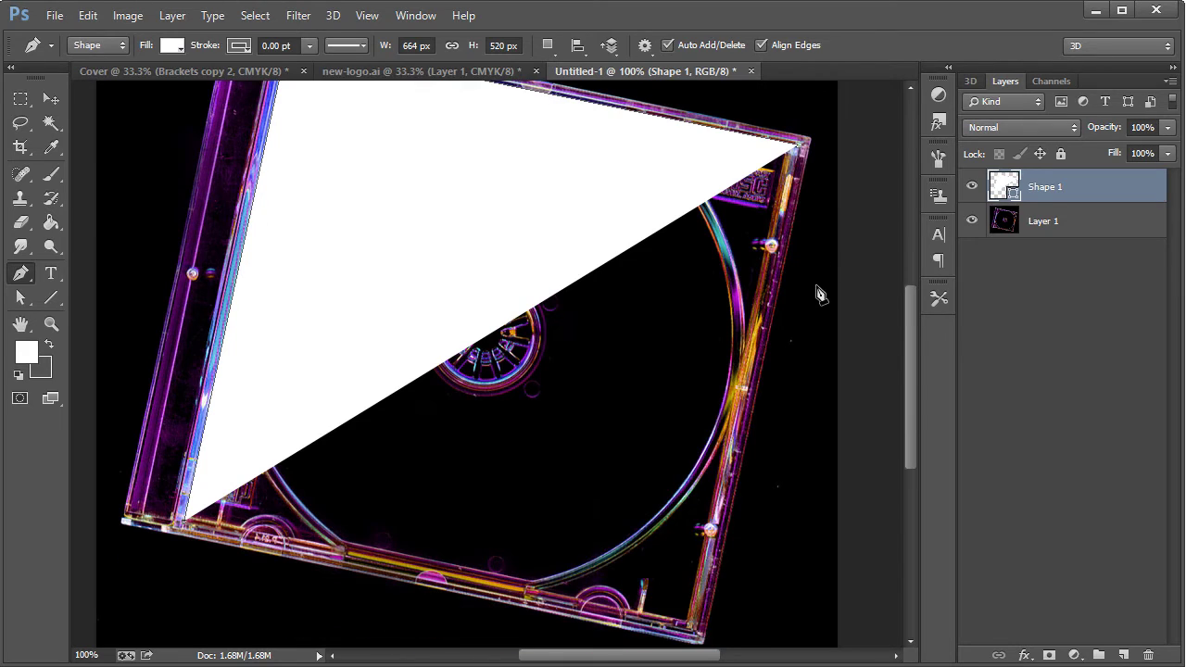
left_click(692, 629)
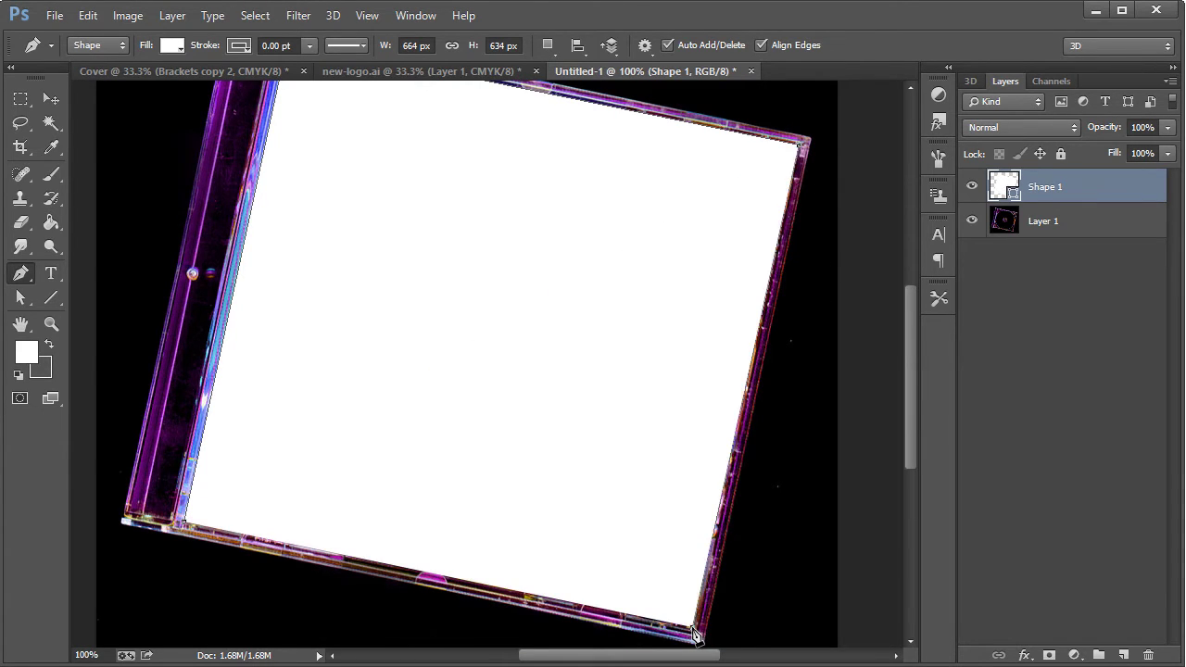
Nudge the shape's bottom-right and top-right corners to fit the case front
left_click(22, 302)
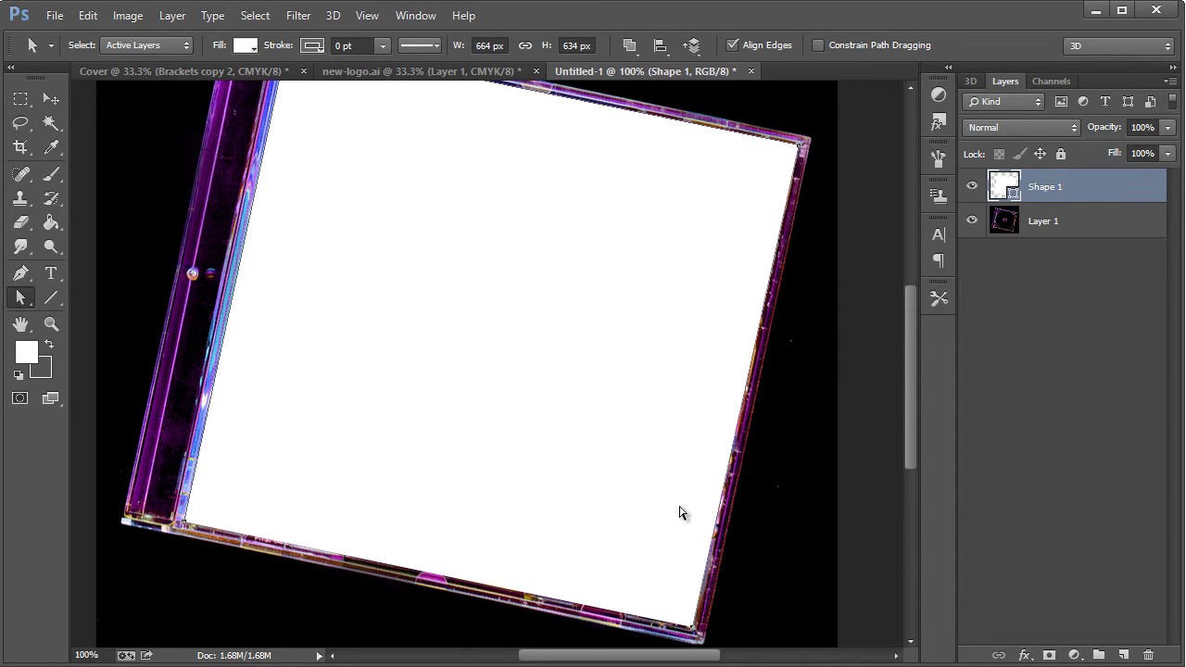
key("Down")
key("Down")
key("Down")
key("Down")
key("Down")
key("Right")
key("Right")
key("Right")
key("Right")
key("Right")
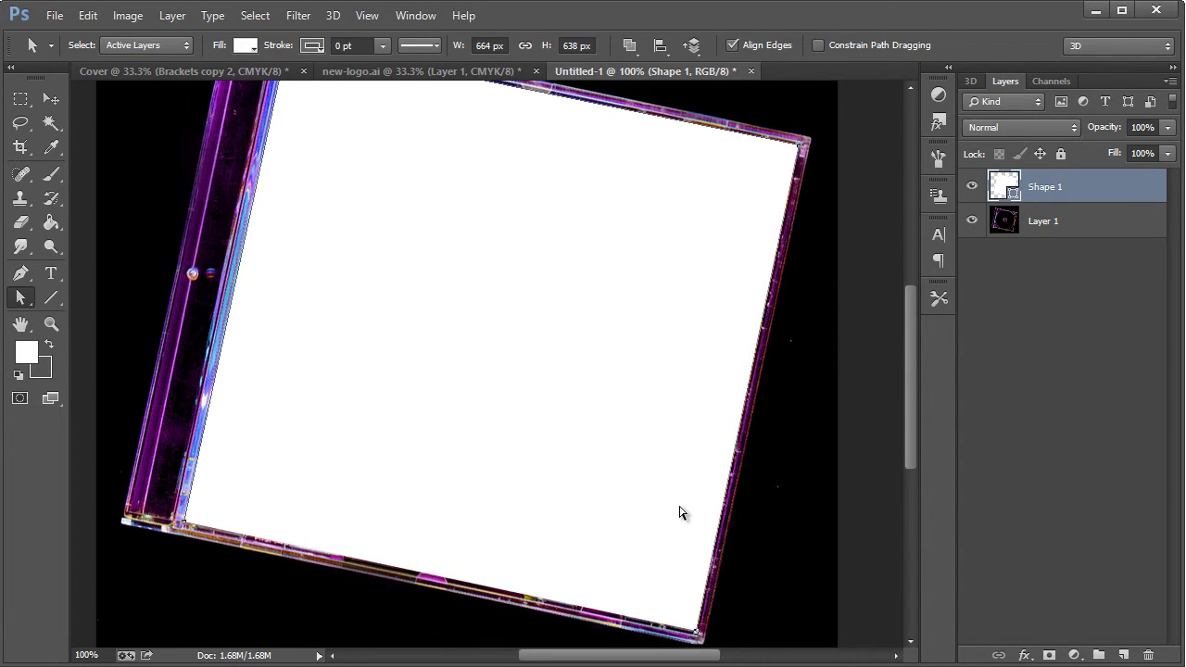
key("Down")
key("Down")
key("Down")
key("Down")
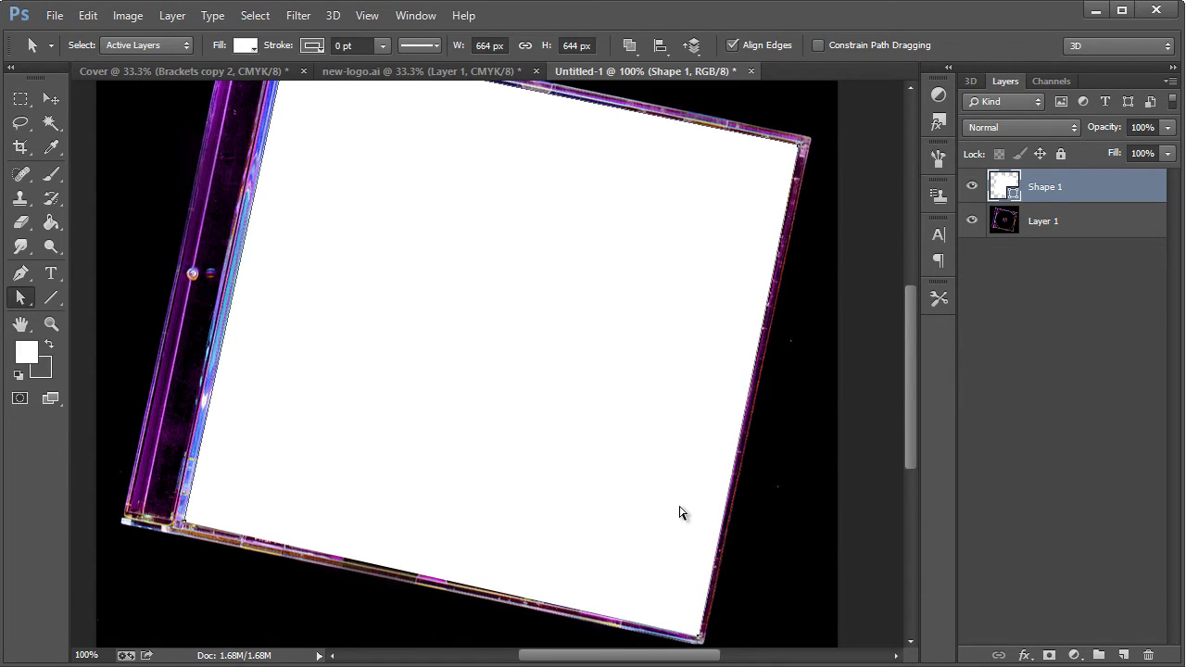
key("Up")
key("Up")
key("Up")
key("Up")
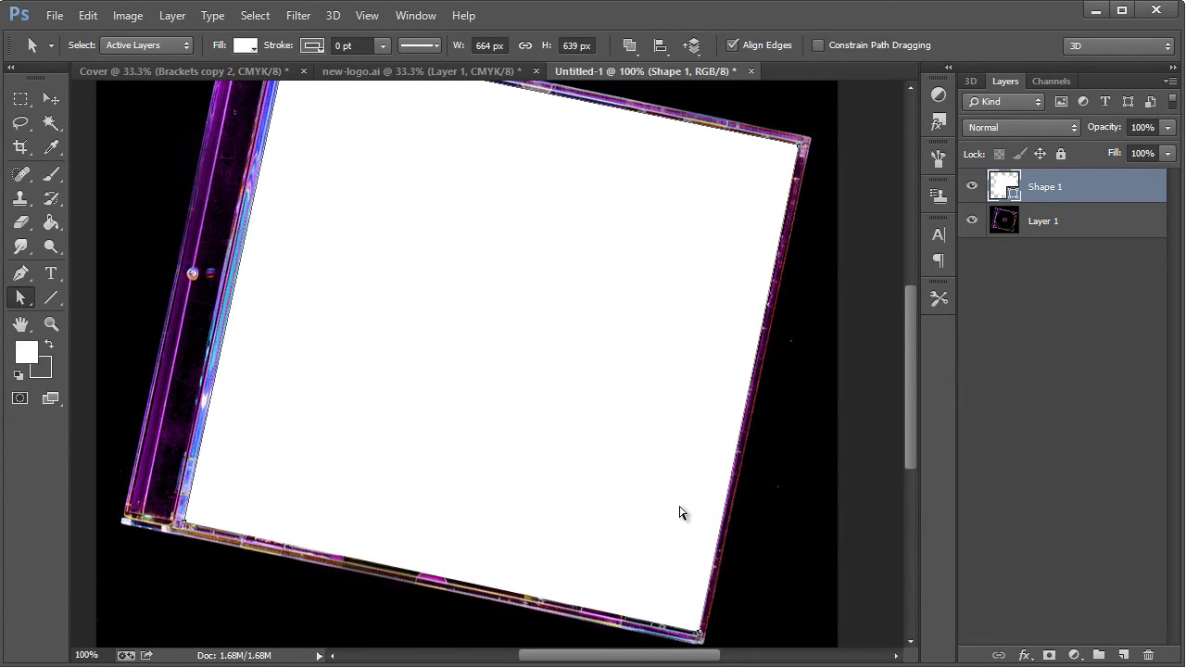
left_click(802, 151)
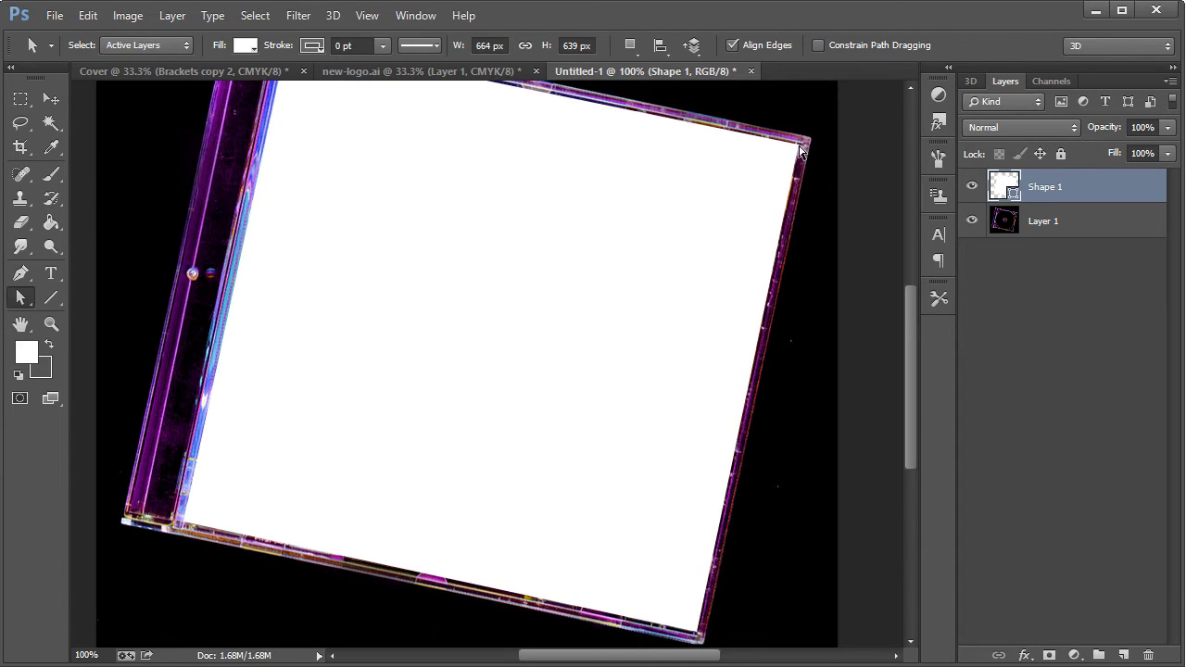
left_click(800, 147)
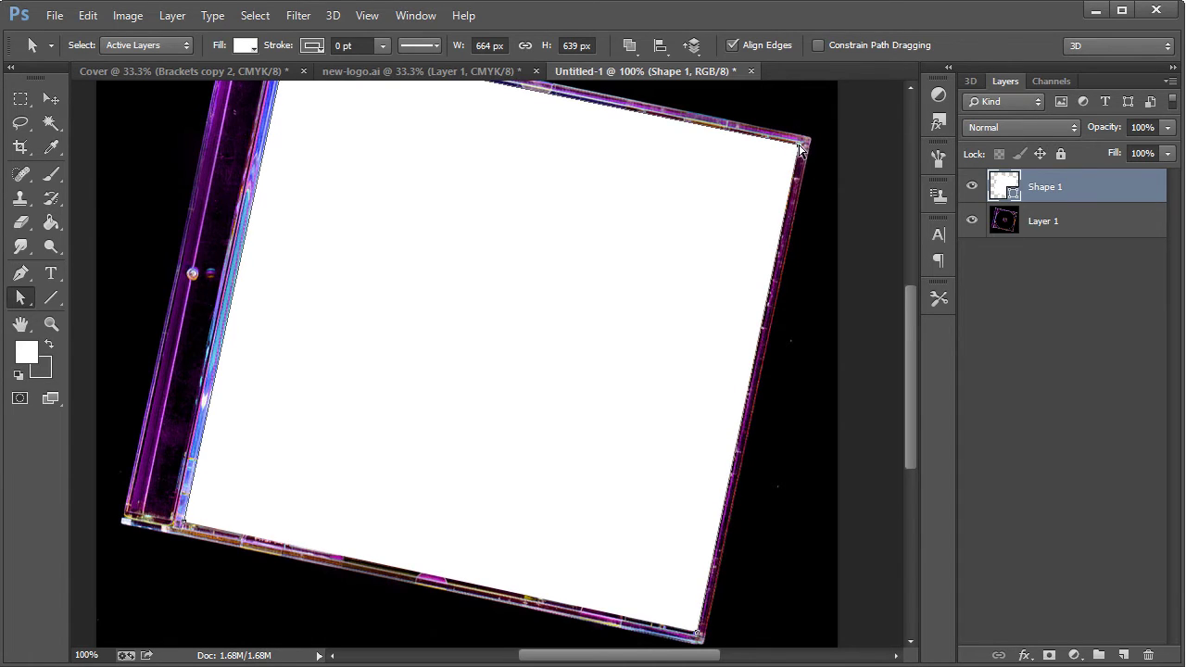
key("Right")
scroll(466, 352, "up", 3)
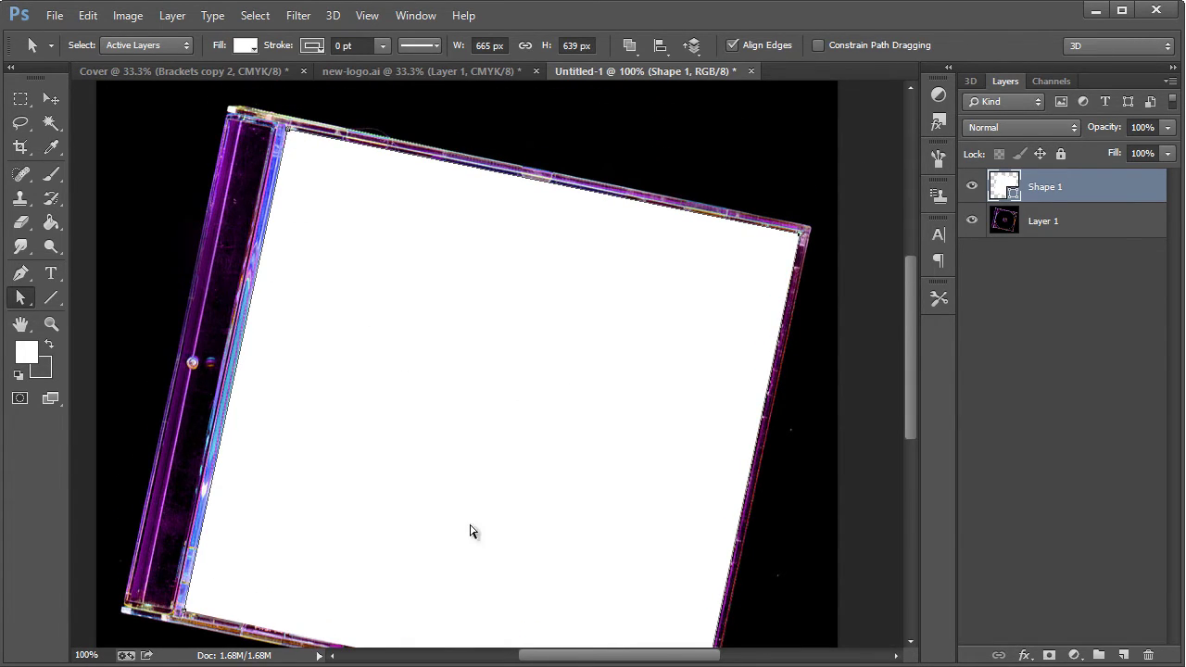
scroll(501, 523, "down", 3)
scroll(503, 516, "up", 3)
left_click(51, 102)
Paste the Cover artwork into a new Layer 2 clipped to Shape 1
left_click(169, 71)
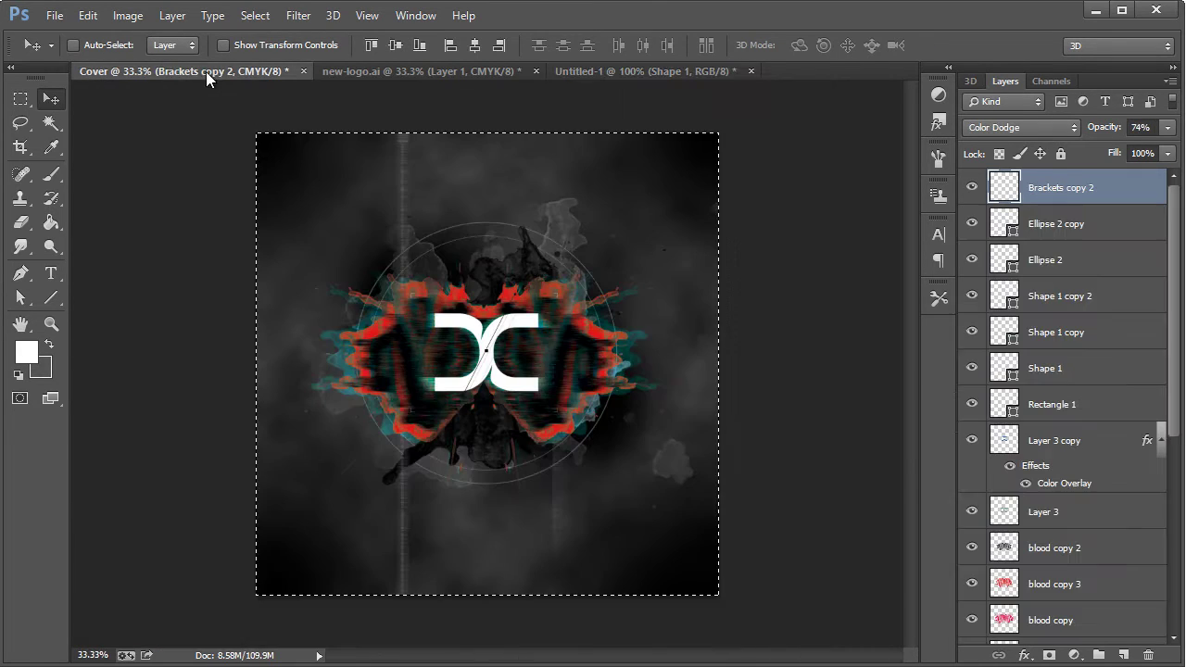
left_click(672, 72)
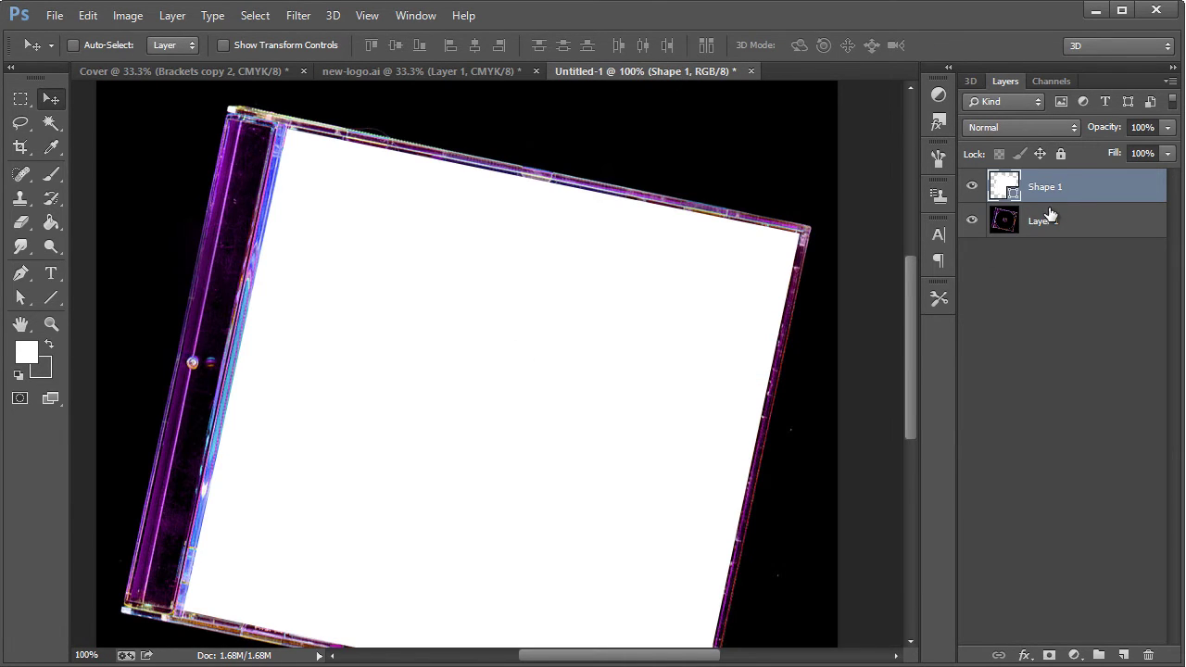
key("ctrl+shift+n")
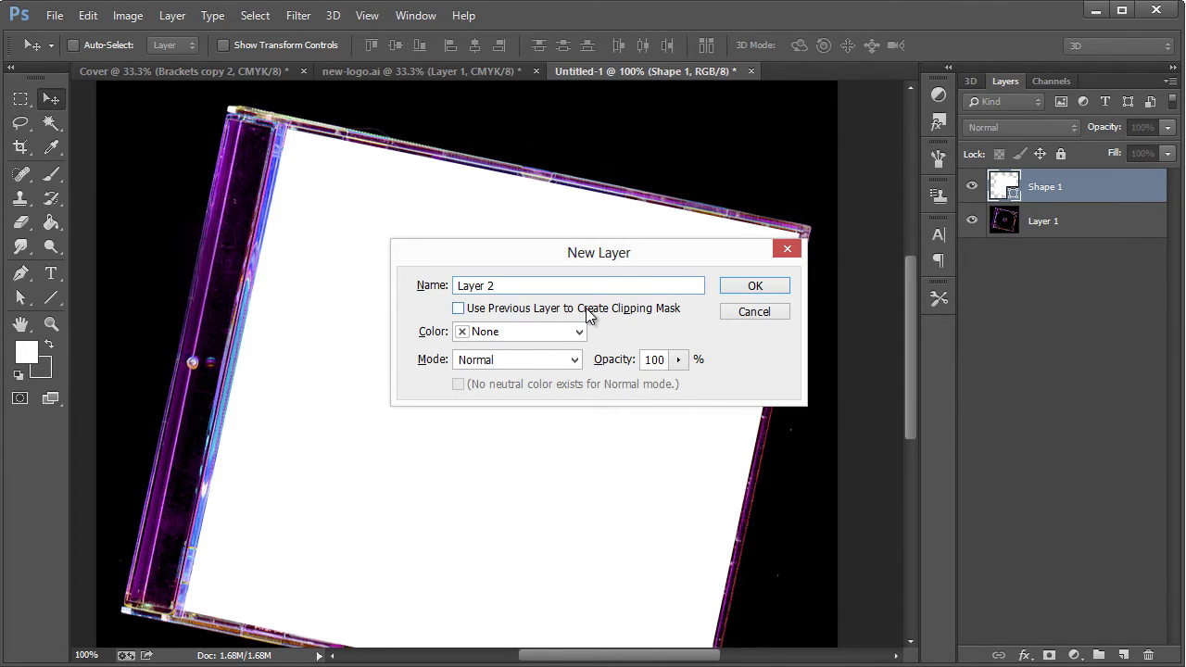
left_click(586, 310)
left_click(781, 288)
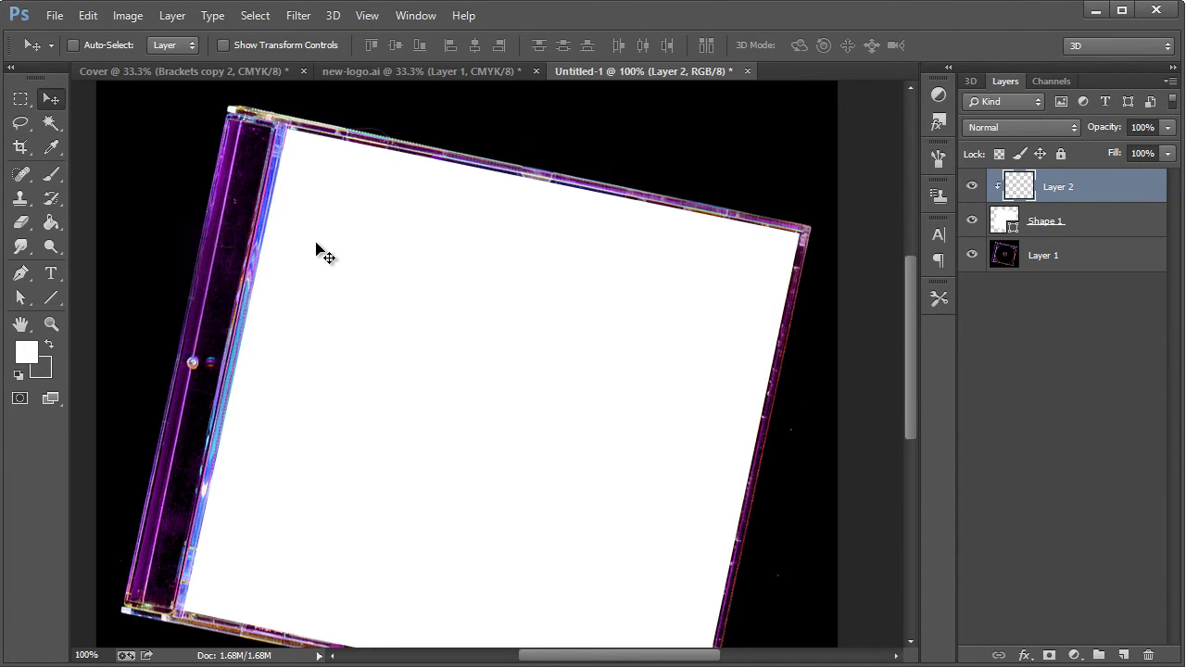
key("ctrl+v")
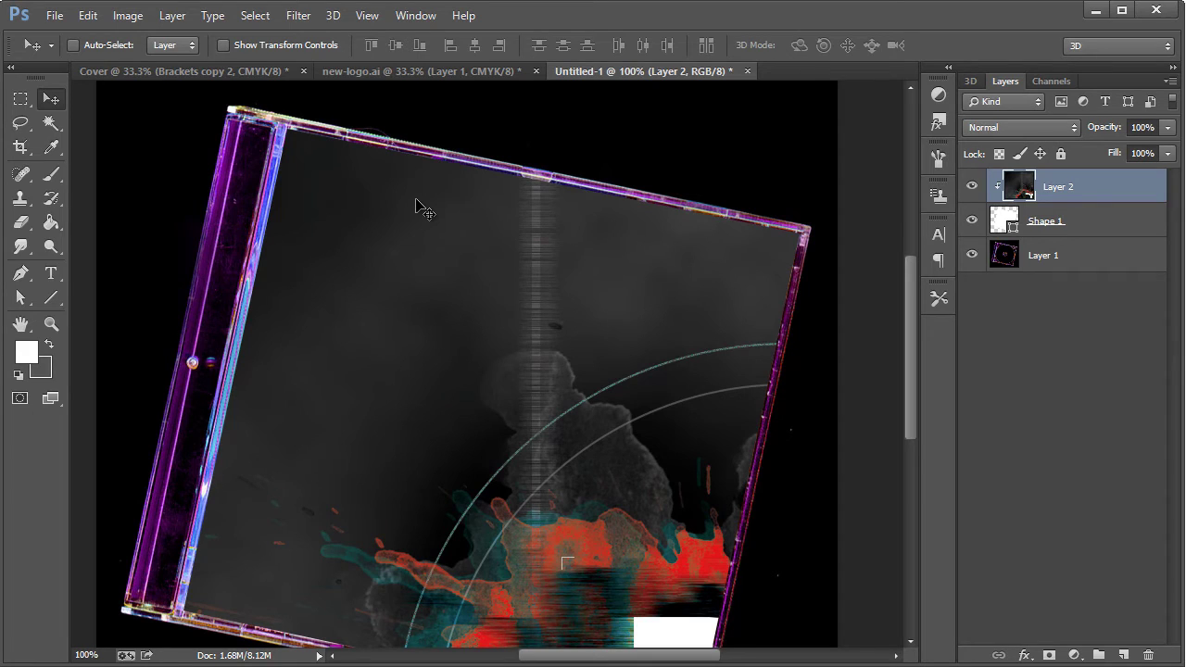
Zoom out to show the whole case and begin Free Transform on the artwork
left_click(51, 323)
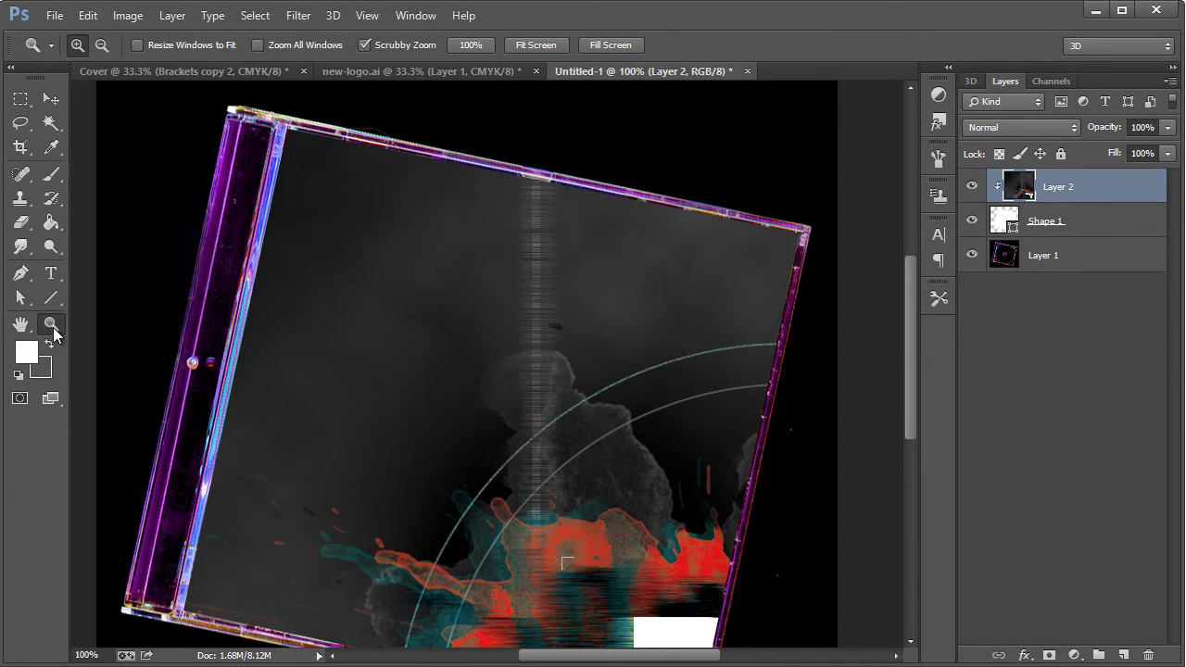
right_click(318, 305)
left_click(389, 423)
left_click(59, 101)
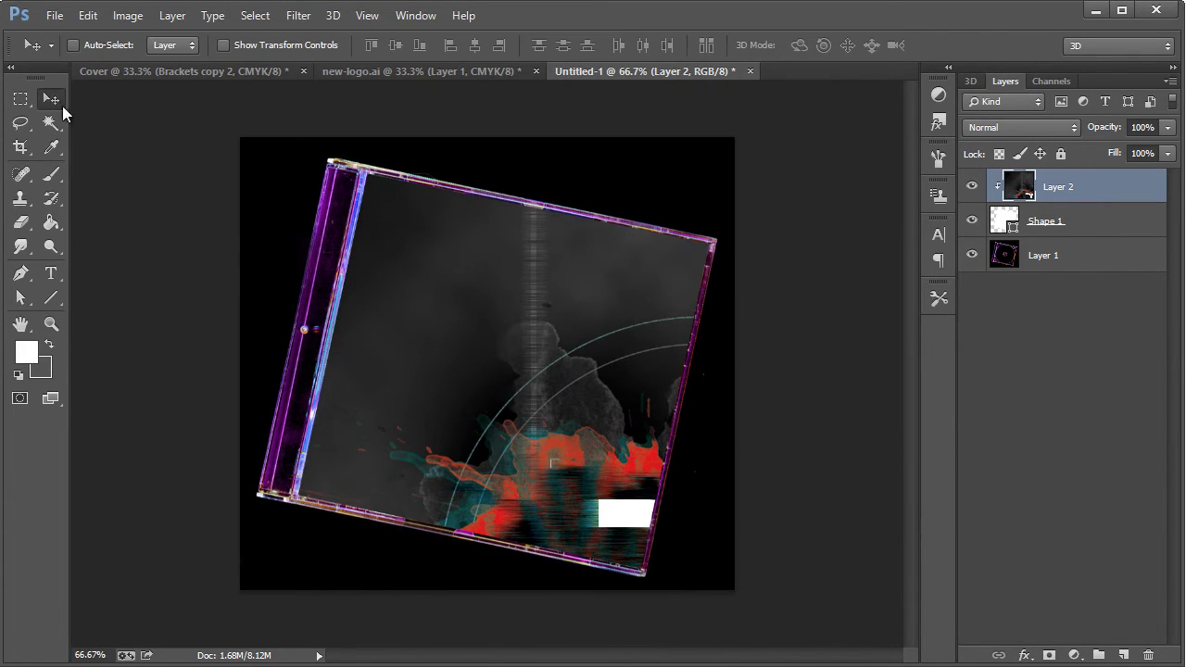
key("ctrl+t")
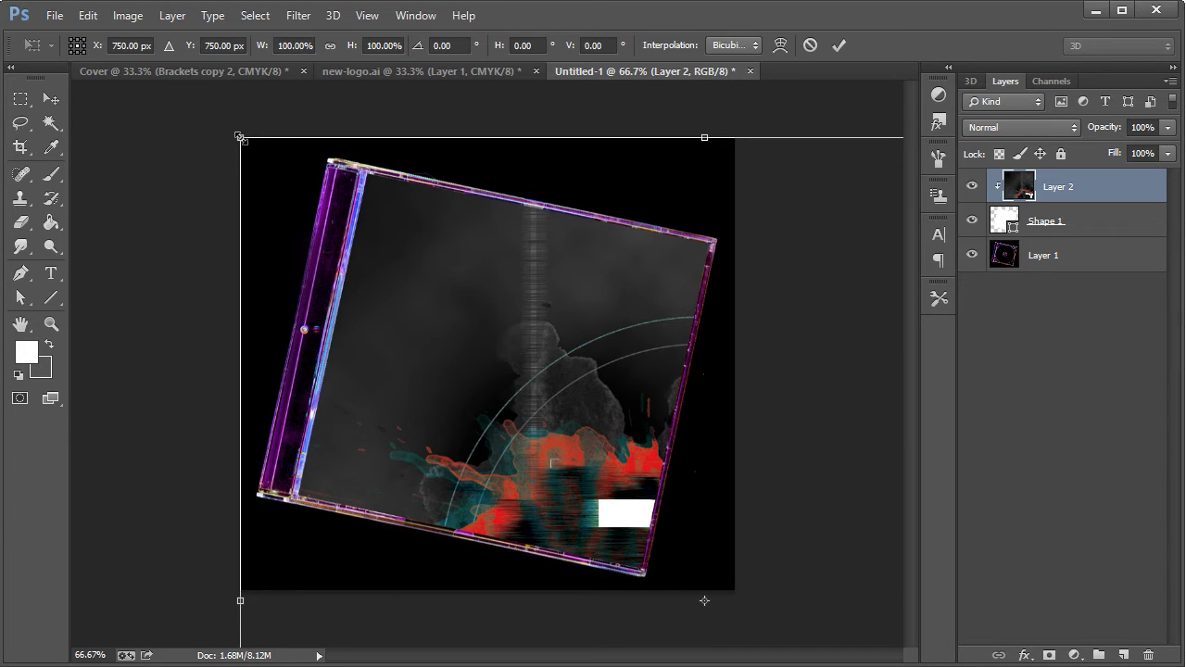
Scale Layer 2 to 38.4%, rotate it 11.74° onto the case front, and apply
left_click_drag(240, 137, 433, 292)
left_click_drag(501, 417, 396, 249)
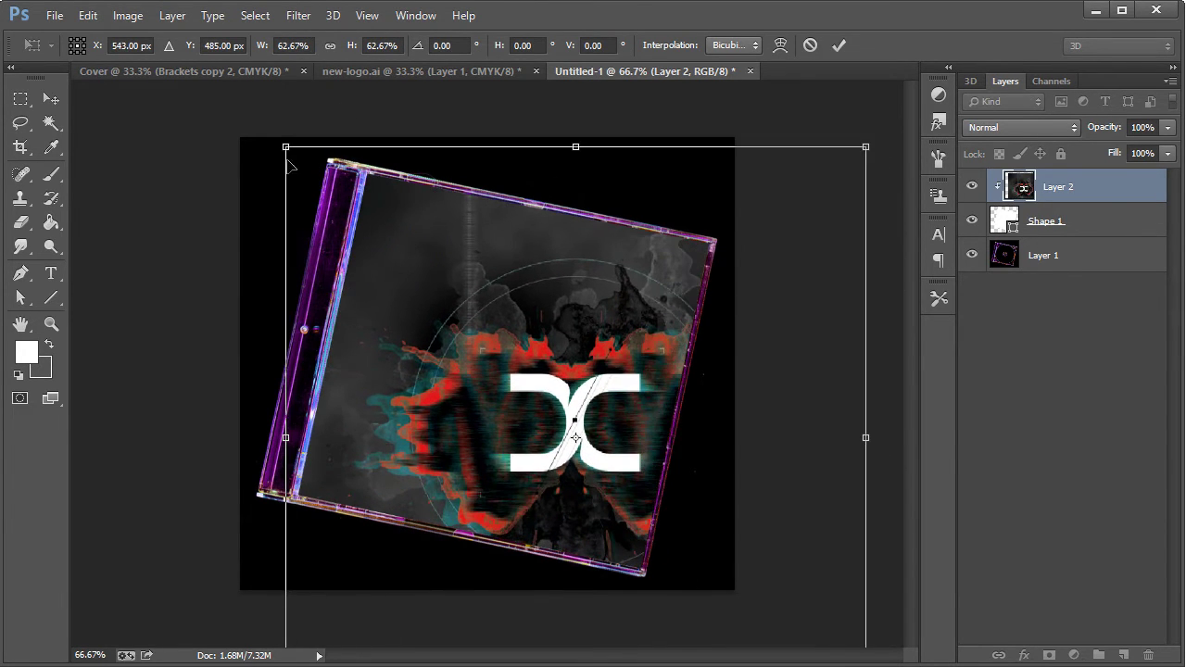
left_click_drag(283, 149, 325, 170)
left_click_drag(804, 636, 760, 660)
left_click_drag(583, 490, 568, 487)
left_click_drag(806, 217, 760, 250)
left_click_drag(636, 329, 603, 308)
left_click_drag(731, 224, 713, 240)
mouse_move(477, 400)
left_mouse_down()
mouse_move(478, 376)
mouse_move(478, 401)
left_mouse_up()
left_click_drag(712, 238, 714, 233)
left_click(51, 100)
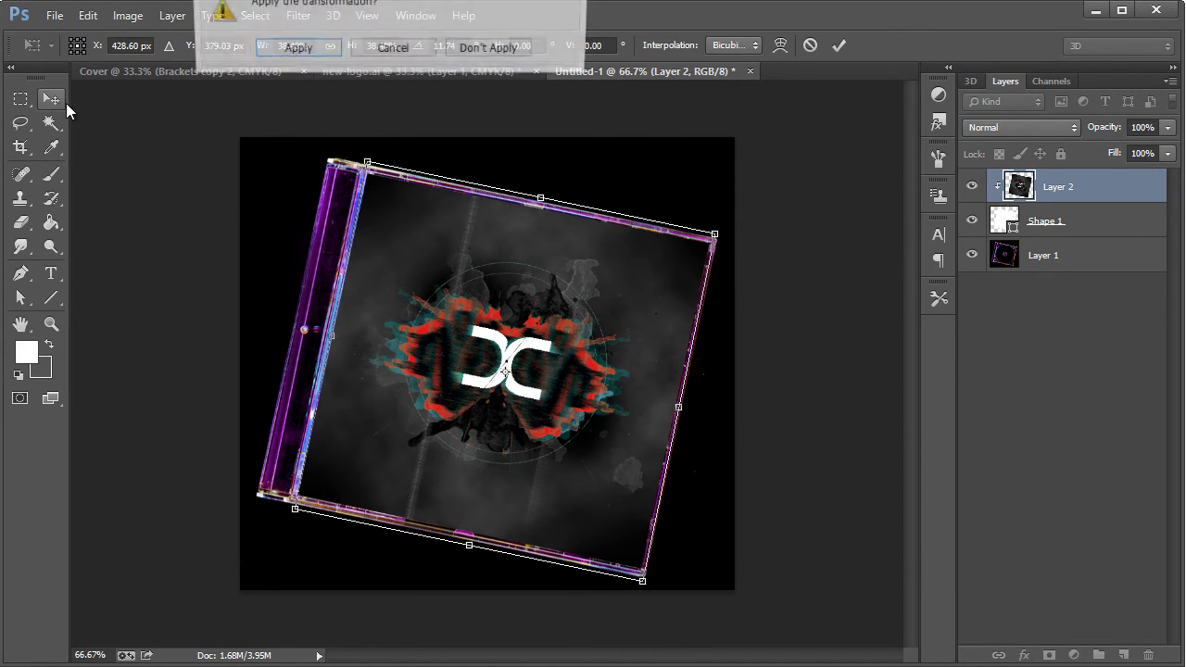
left_click(290, 49)
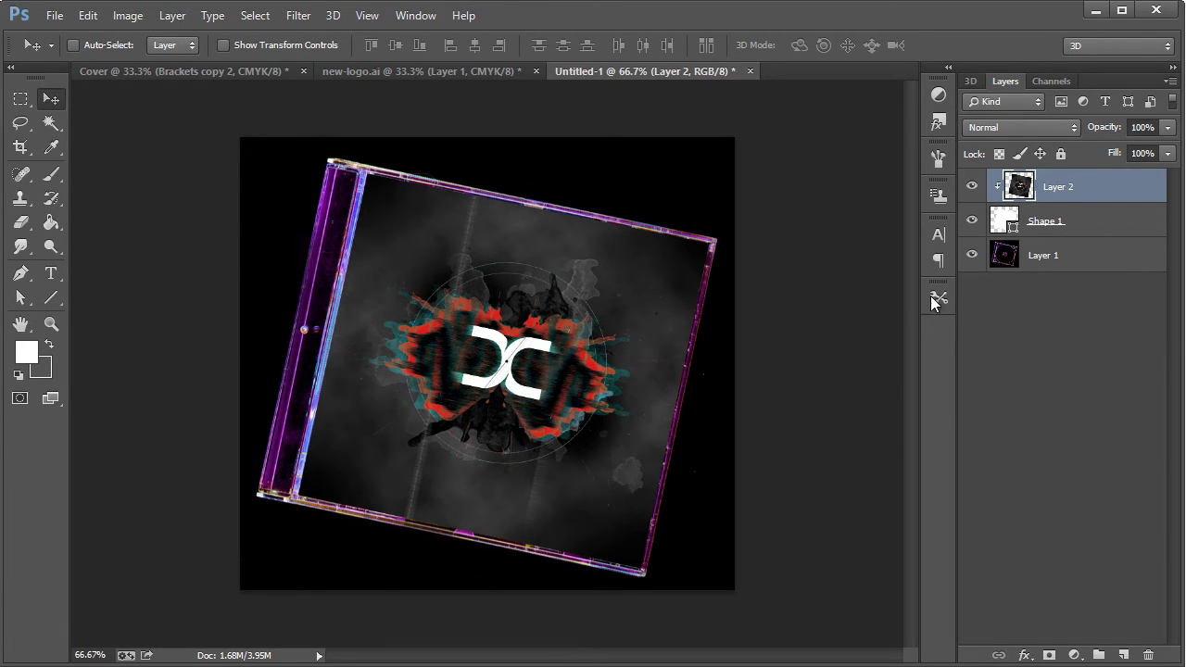
Desaturate Layer 1, the CD case photo, to greyscale
left_click(1056, 261)
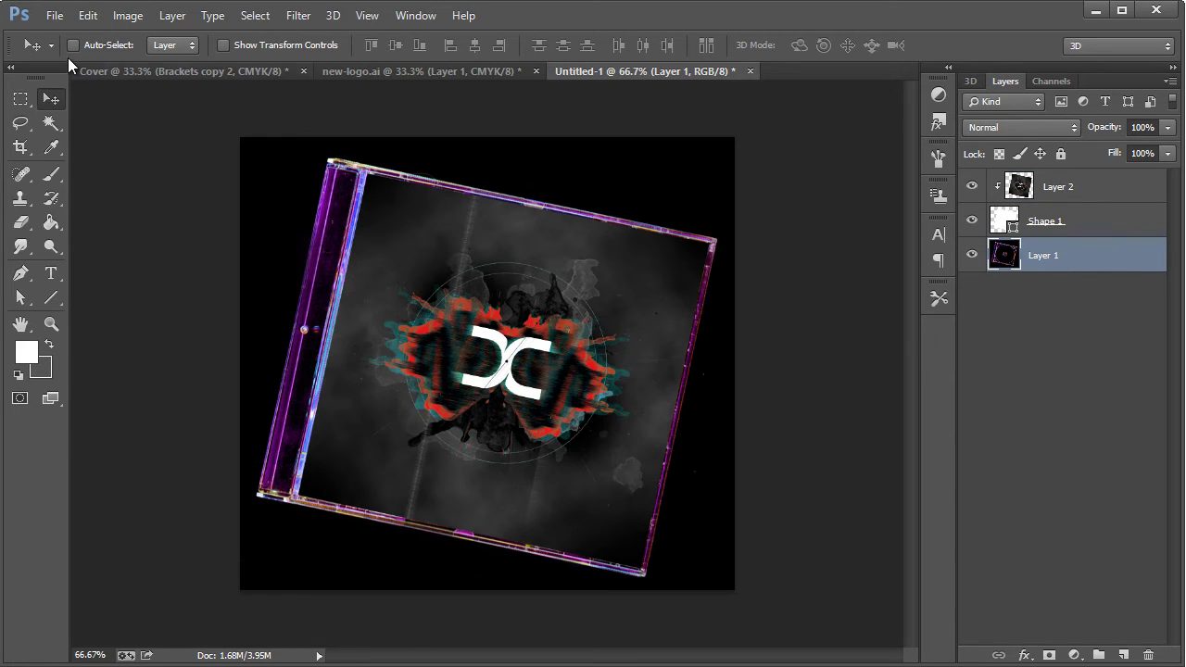
left_click(128, 16)
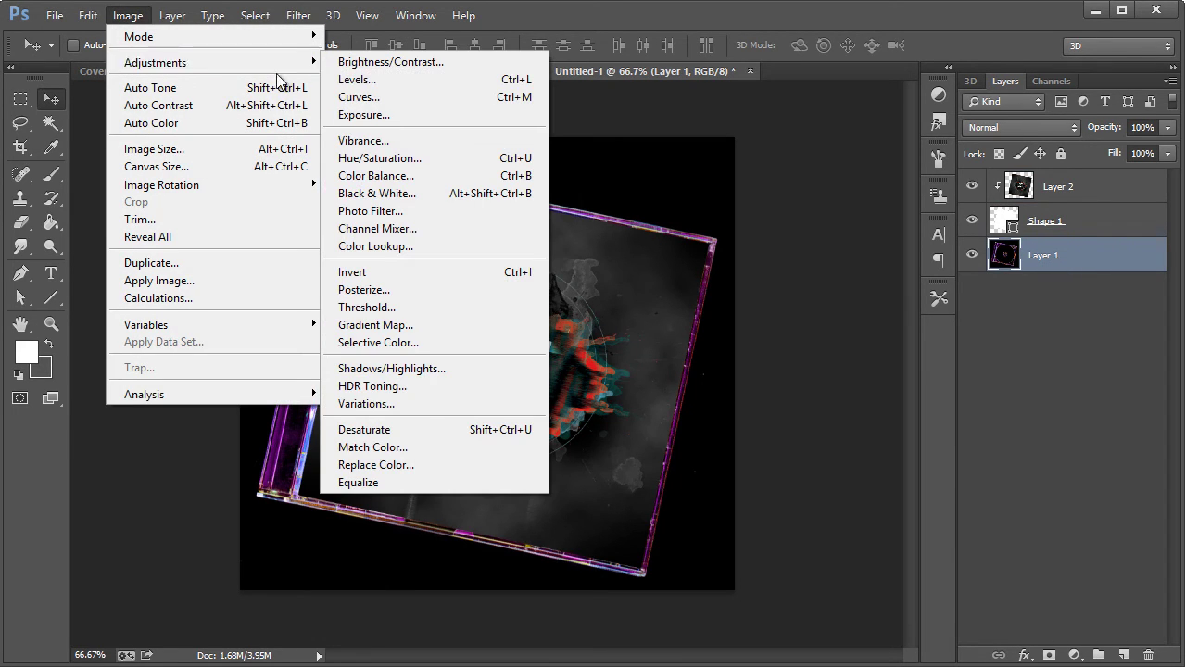
left_click(420, 434)
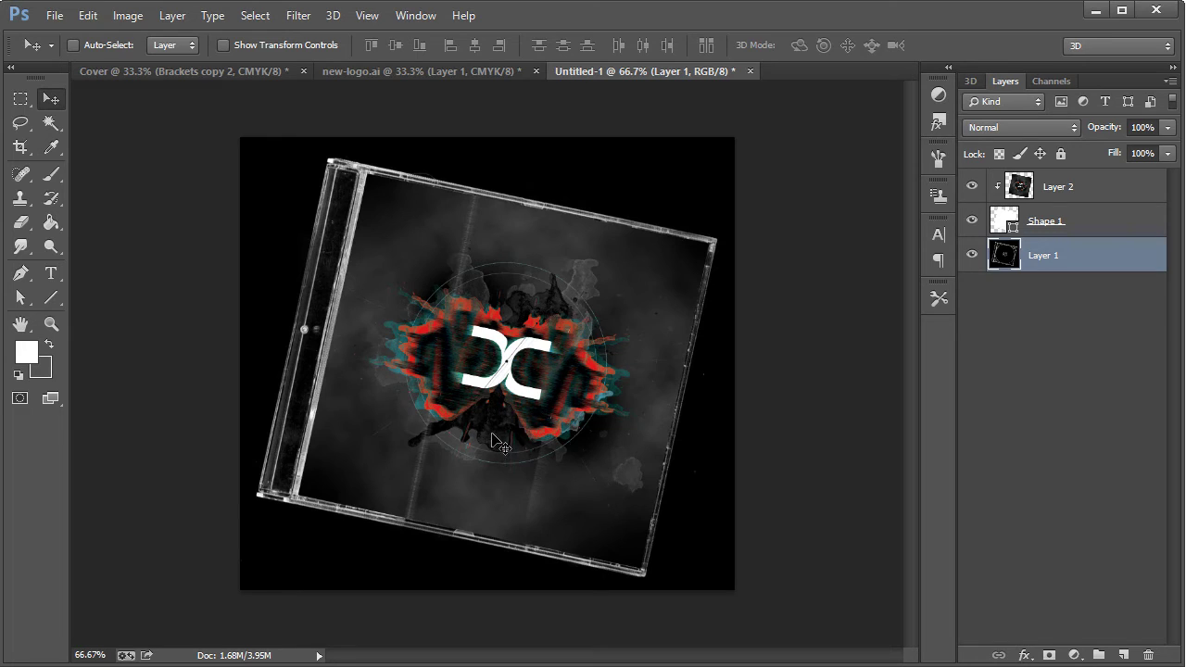
Select Shape 1 for point editing and zoom in on the case's lower-left corner
left_click(1066, 224)
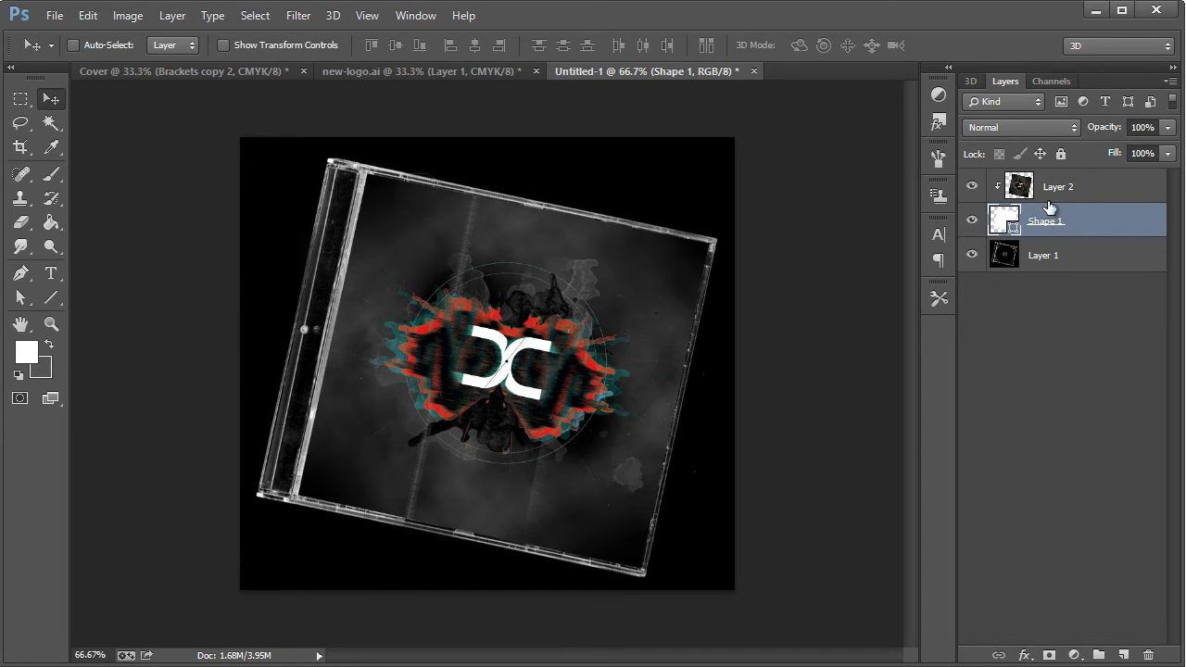
left_click(18, 300)
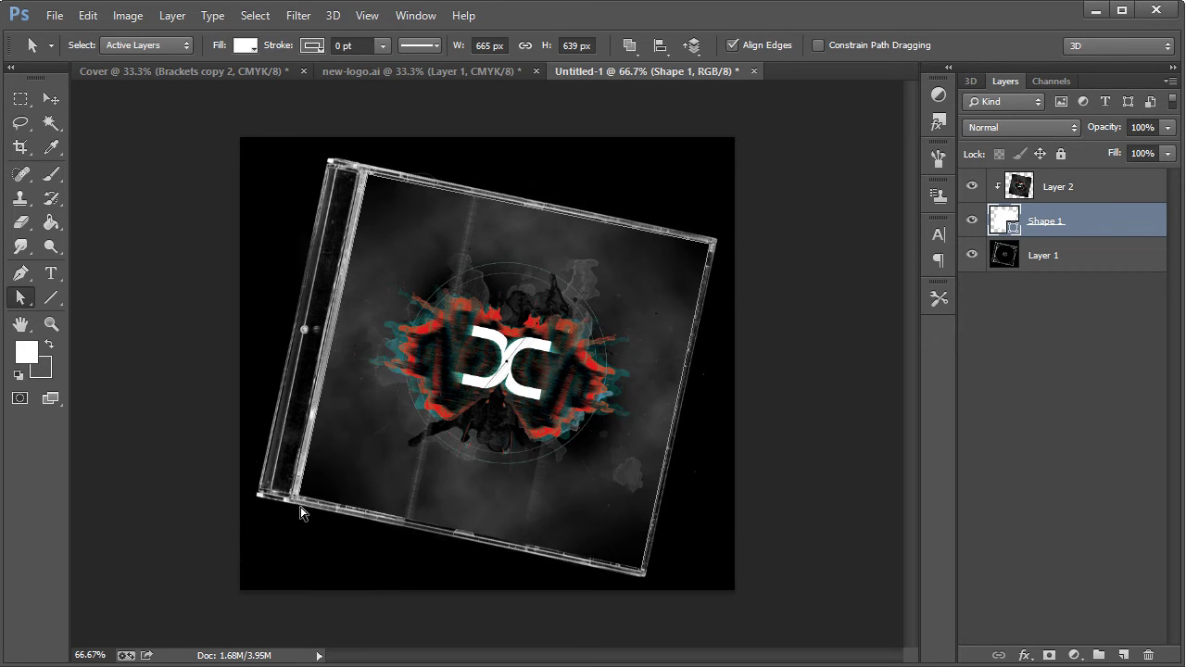
left_click(51, 323)
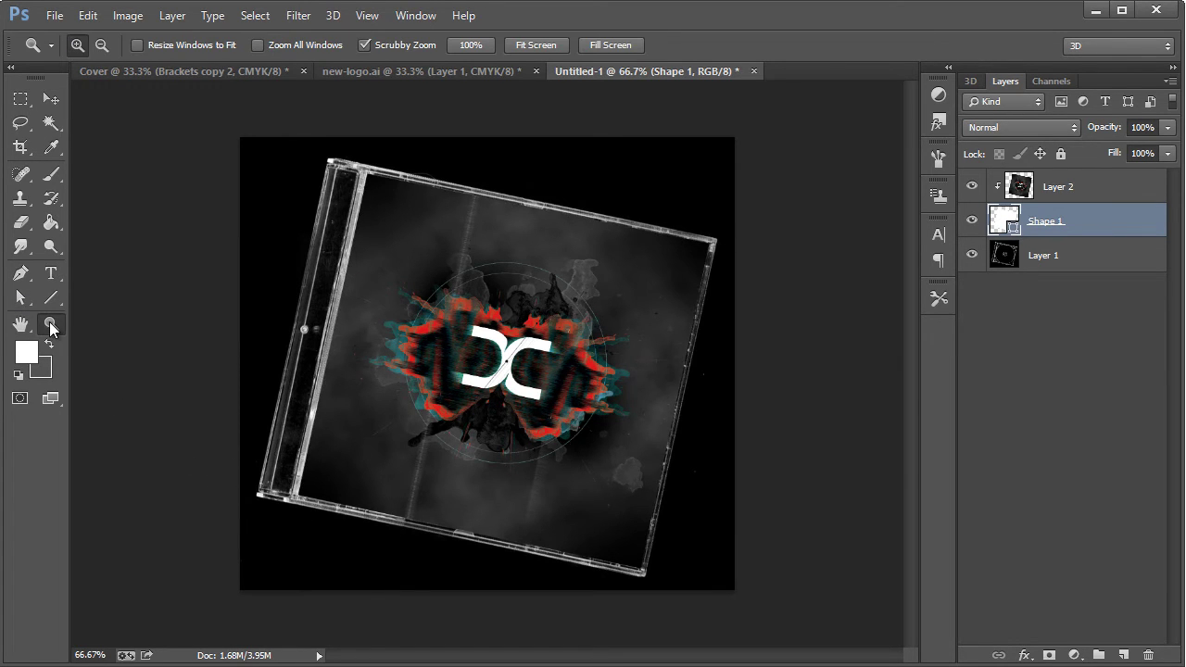
left_click(310, 479)
scroll(310, 483, "up", 4)
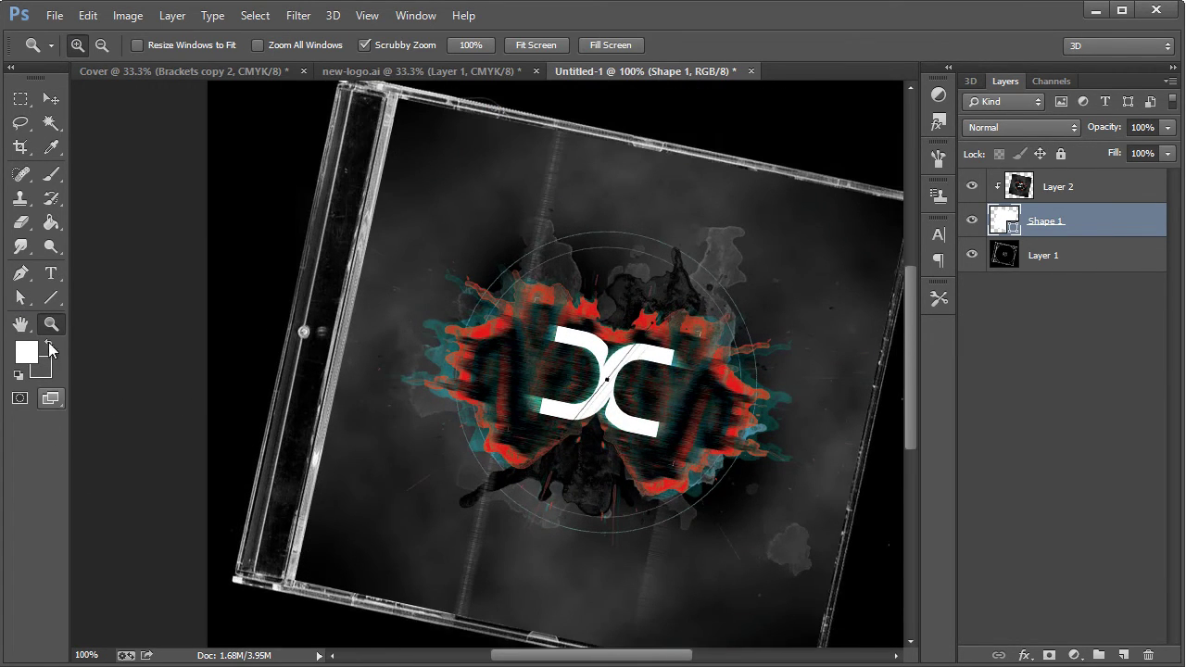
Drag Shape 1's top-left and bottom-left corner points onto the jewel case's inner edges
left_click(18, 299)
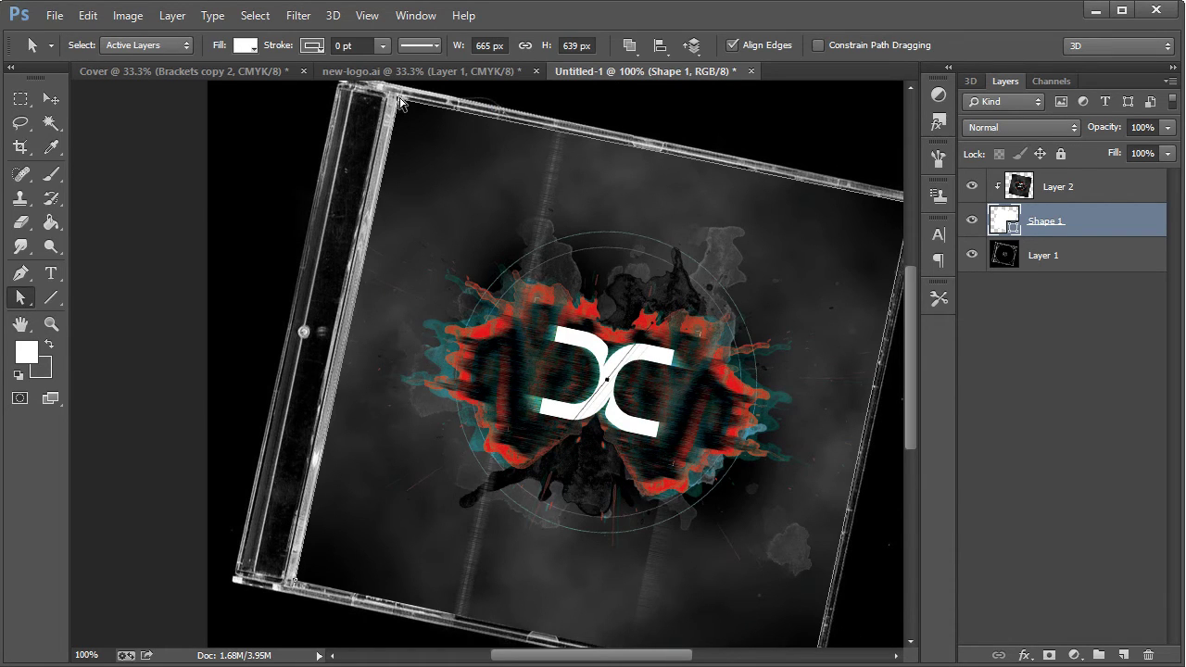
left_click_drag(393, 97, 397, 105)
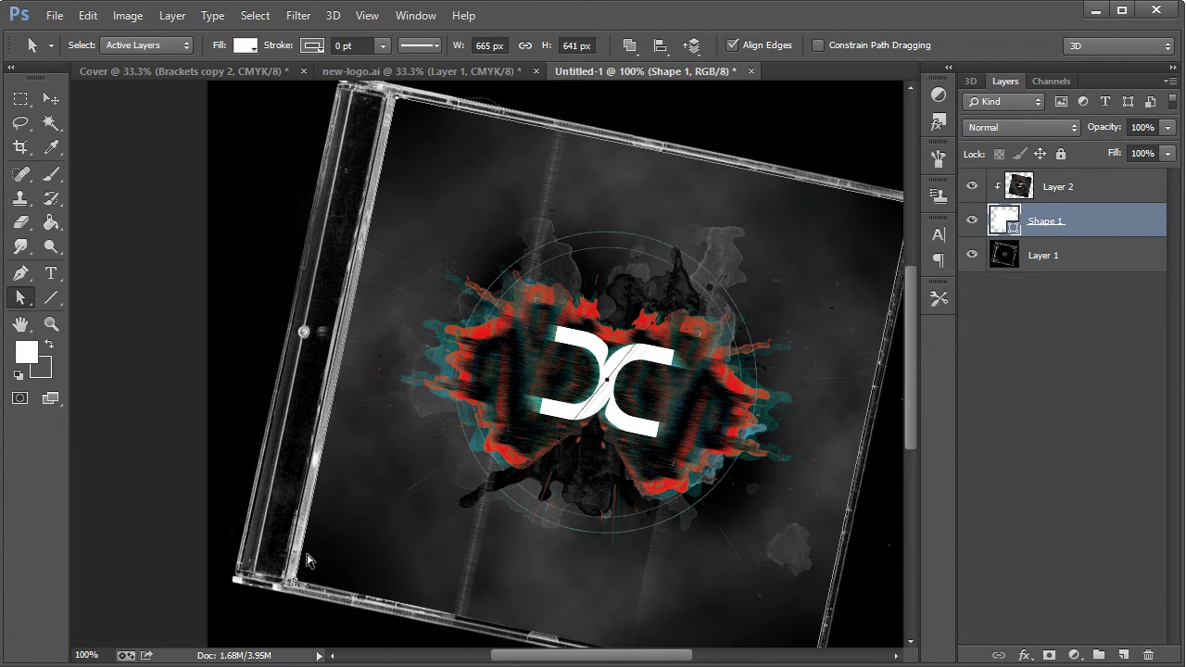
left_click_drag(294, 583, 290, 582)
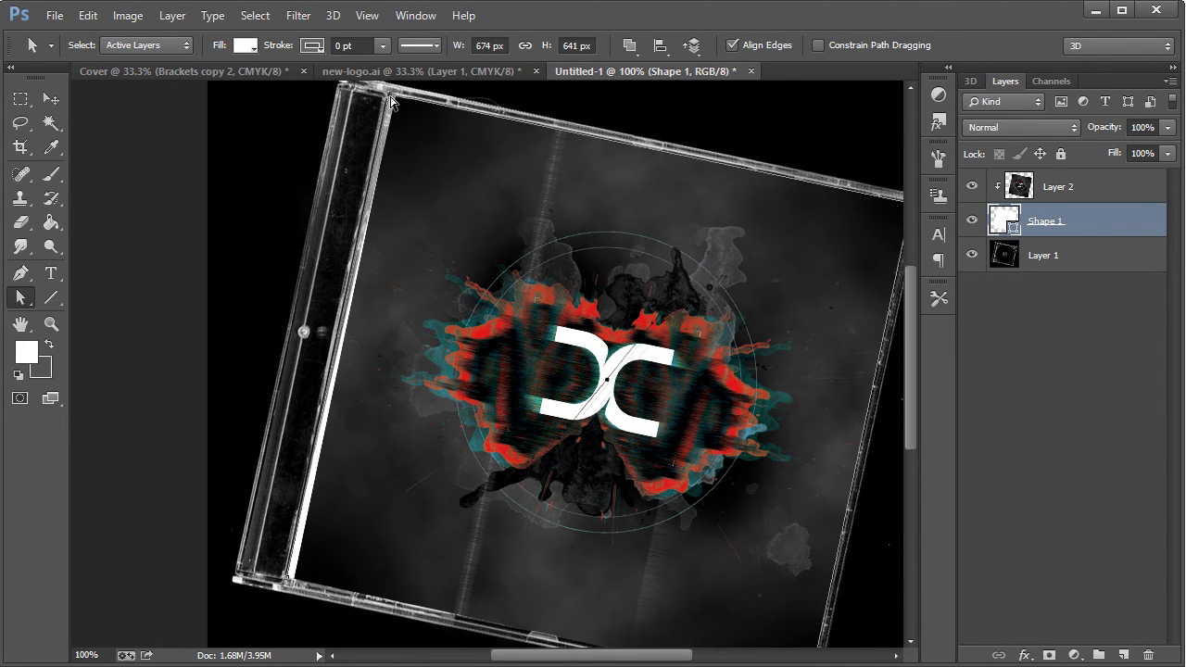
left_click(51, 99)
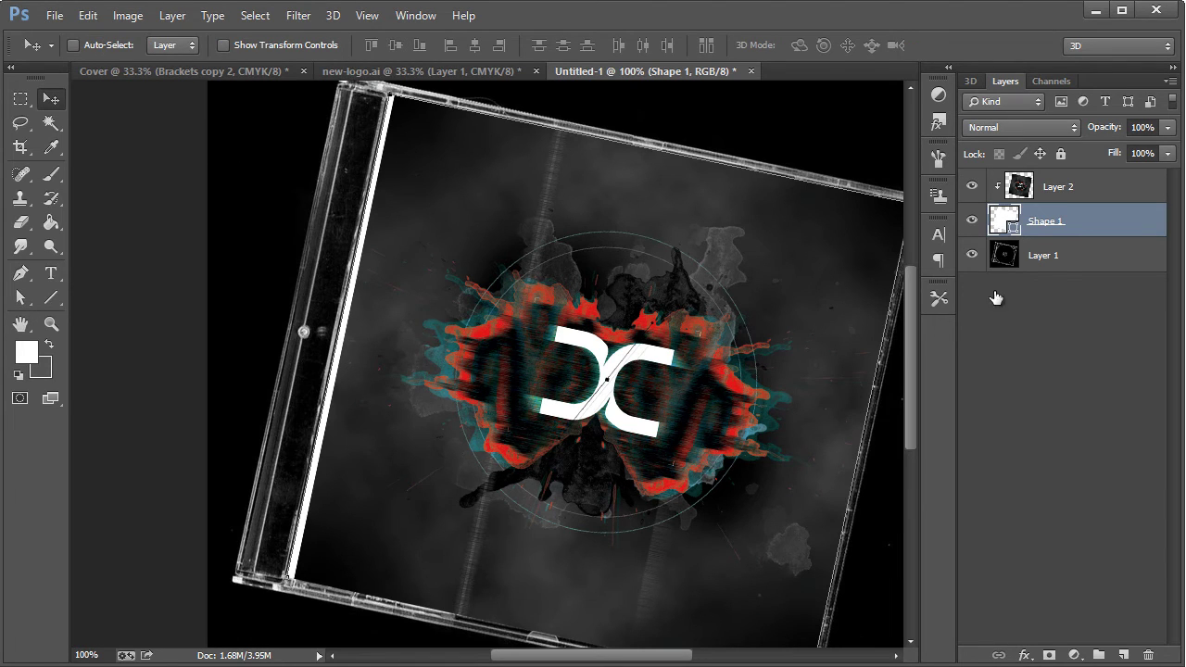
left_click(1069, 190)
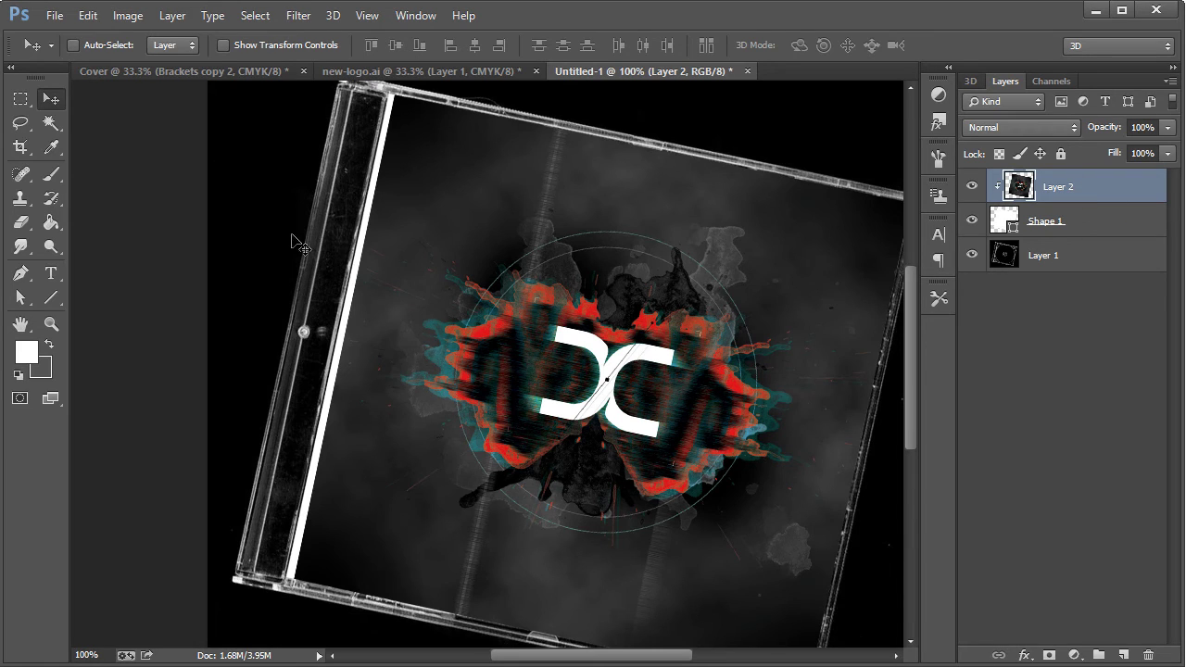
Set up the Clone Stamp tool with a 62 px soft round brush
left_click(23, 200)
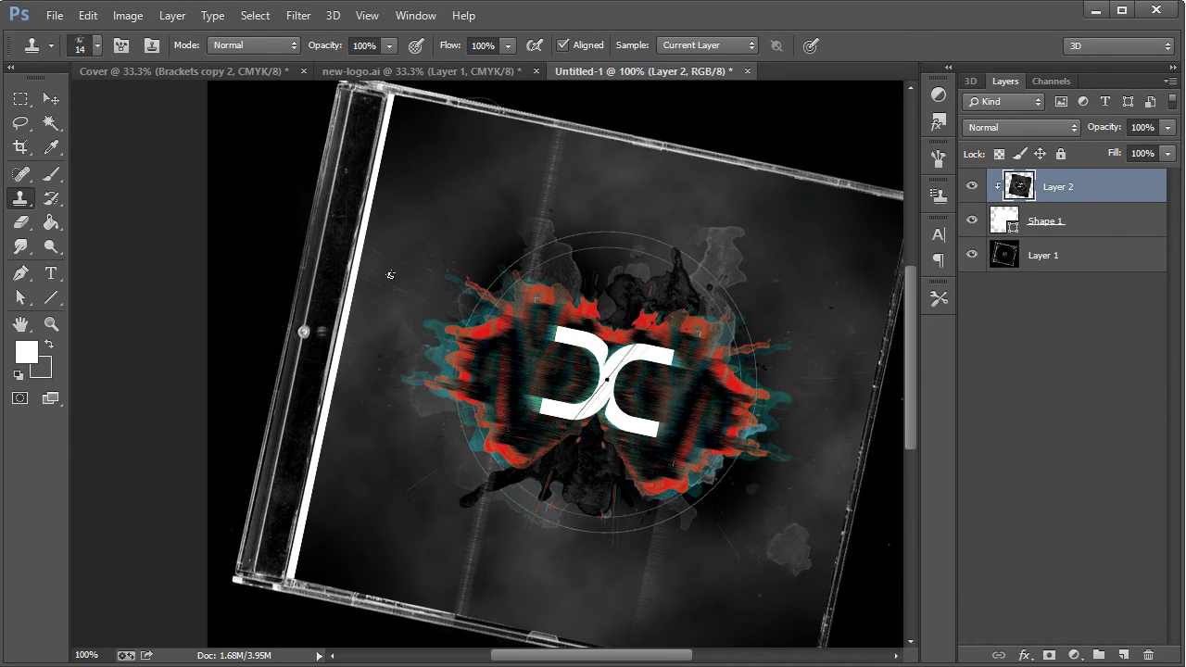
right_click(21, 199)
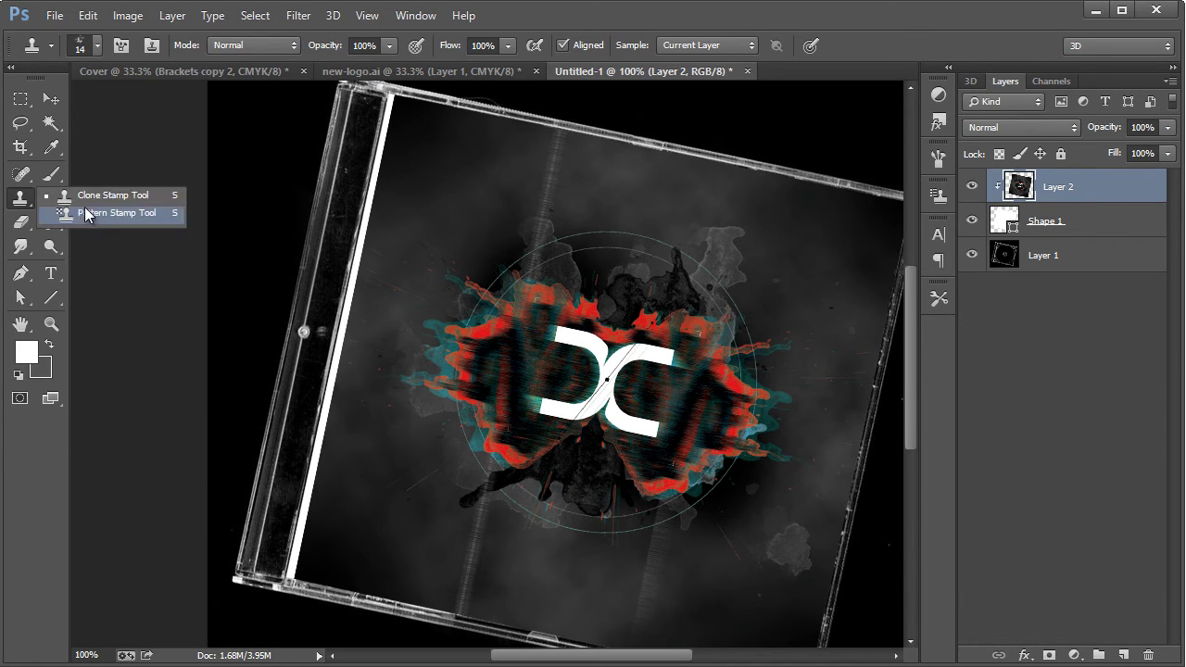
left_click(90, 195)
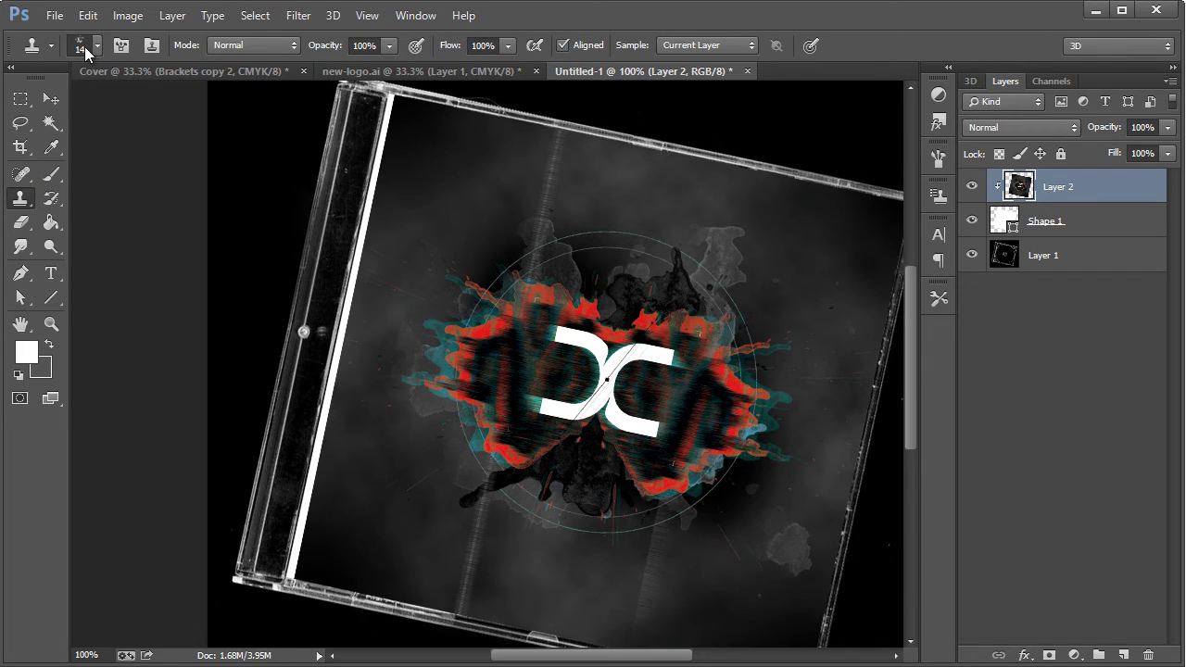
left_click(96, 46)
left_click_drag(213, 202, 213, 190)
left_click(100, 189)
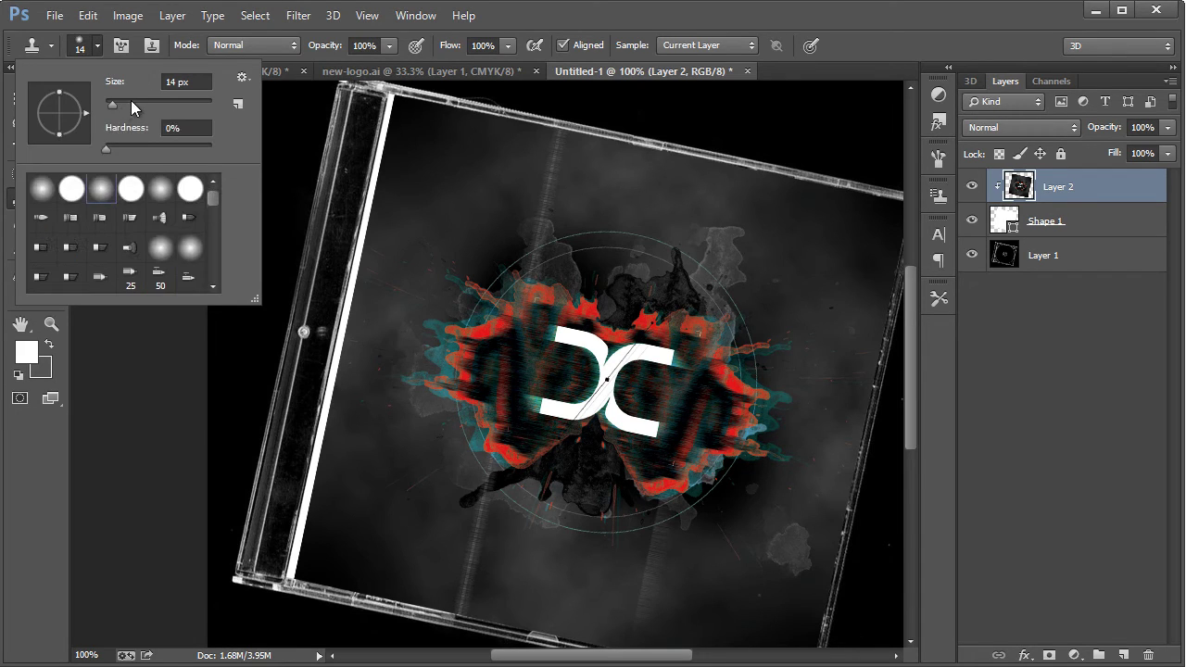
left_click_drag(130, 105, 139, 105)
key("Return")
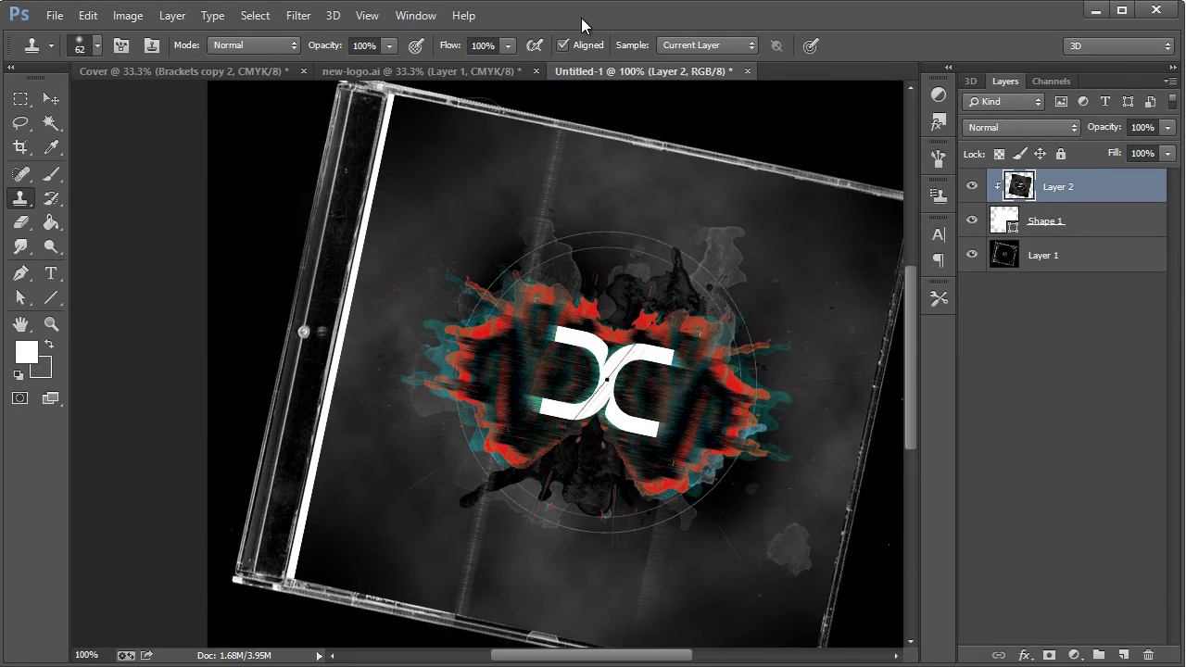
Sample clean artwork nearby and clone over the white line along the artwork's left edge
left_click(435, 131, "alt")
mouse_move(402, 108)
left_mouse_down()
mouse_move(387, 115)
mouse_move(365, 207)
mouse_move(347, 374)
left_mouse_up()
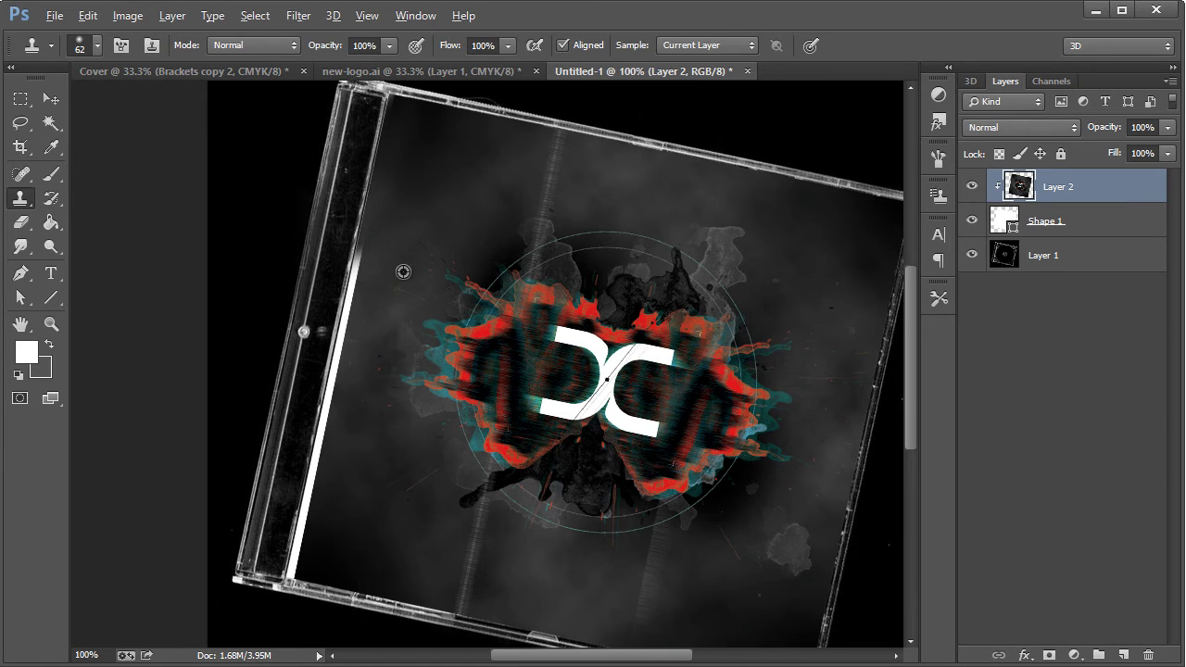
mouse_move(381, 252)
left_mouse_down()
mouse_move(336, 404)
mouse_move(362, 358)
mouse_move(335, 350)
mouse_move(323, 473)
mouse_move(338, 451)
mouse_move(324, 448)
mouse_move(318, 517)
mouse_move(318, 462)
mouse_move(308, 501)
mouse_move(307, 569)
left_mouse_up()
left_click(367, 456, "alt")
left_click(335, 547, "alt")
scroll(709, 388, "down", 1)
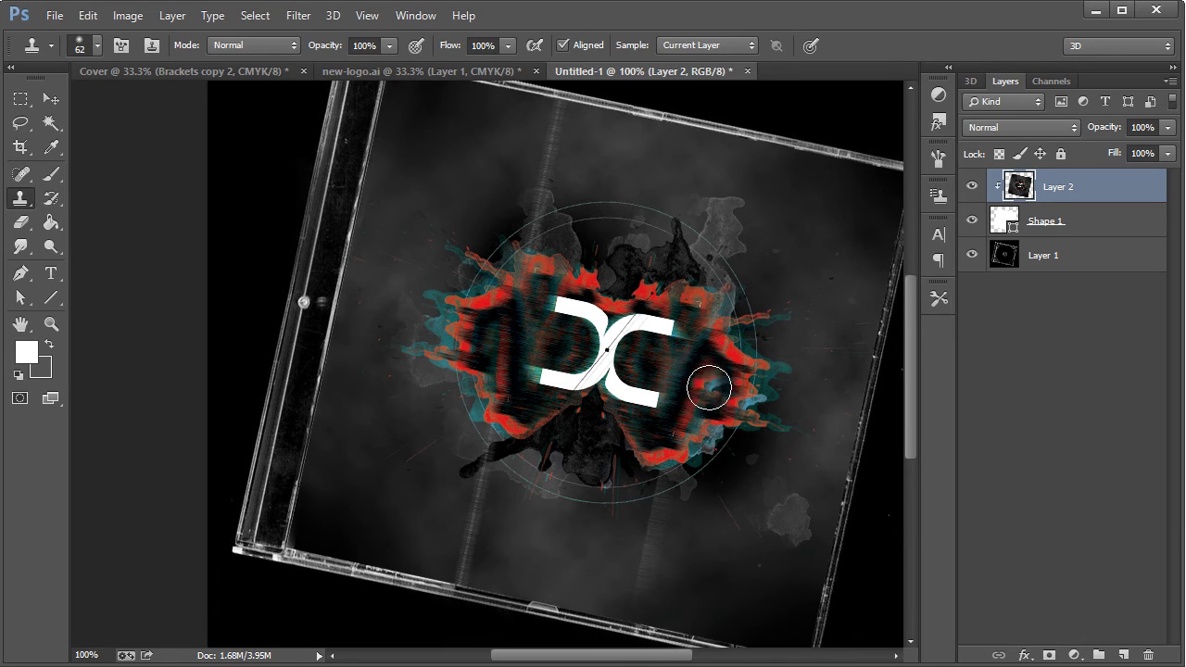
Zoom out to the full canvas and shrink Layer 2 and Shape 1 with Free Transform
left_click(61, 327)
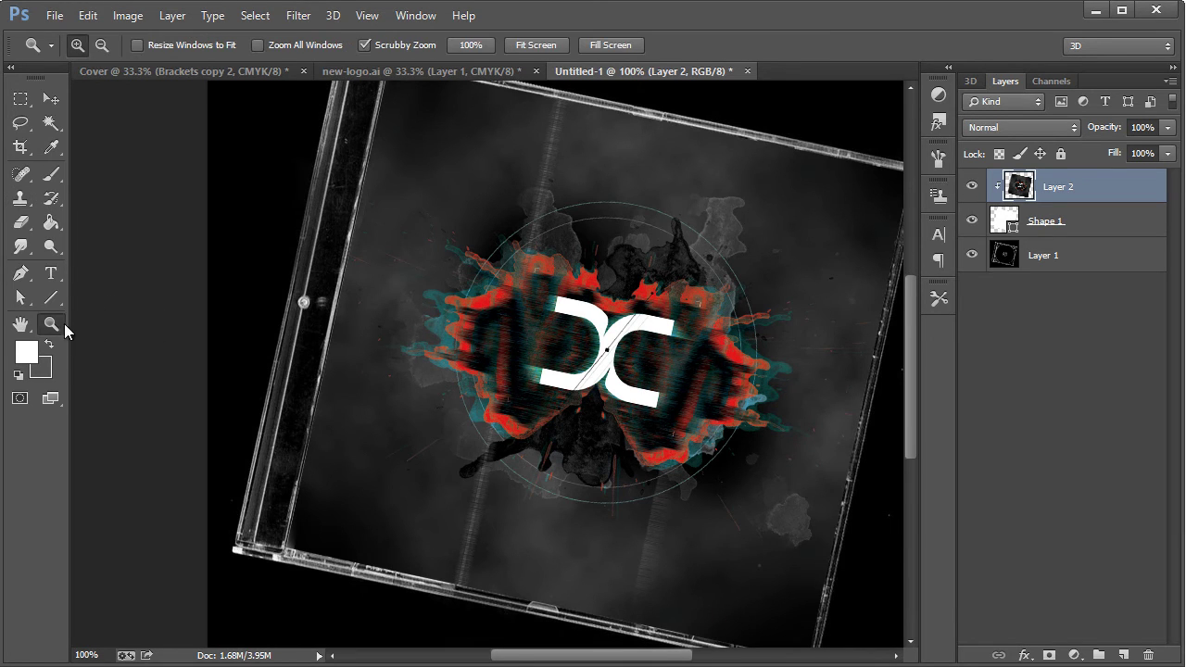
right_click(505, 290)
left_click(556, 411)
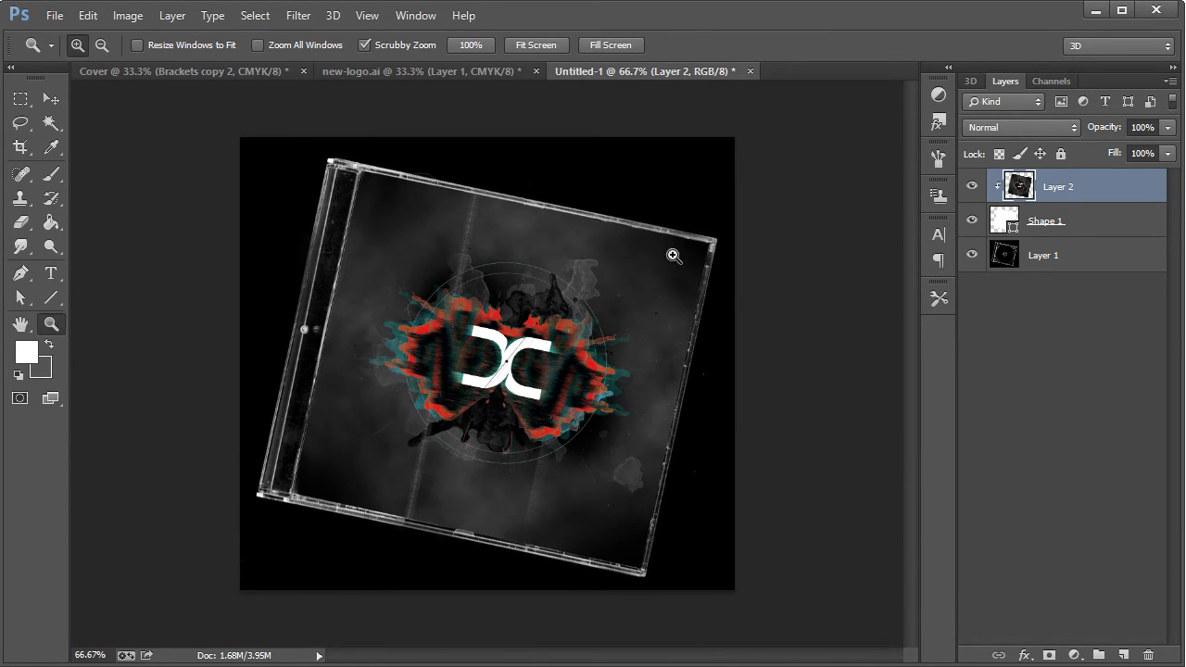
left_click(53, 100)
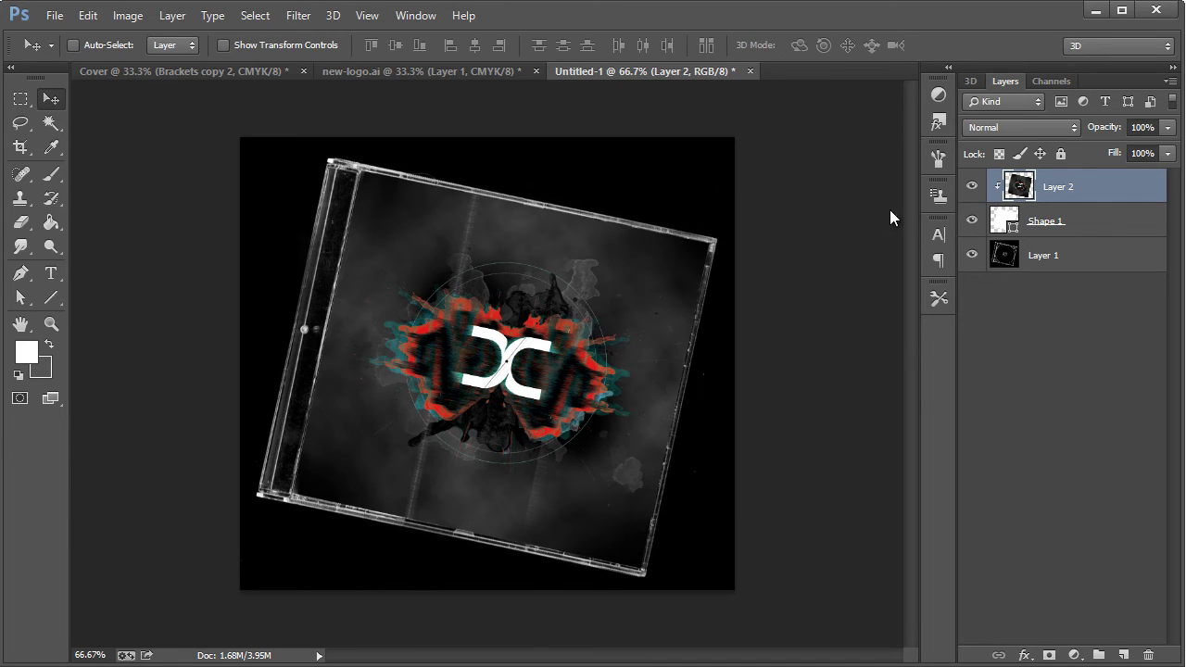
left_click(1077, 221, "ctrl")
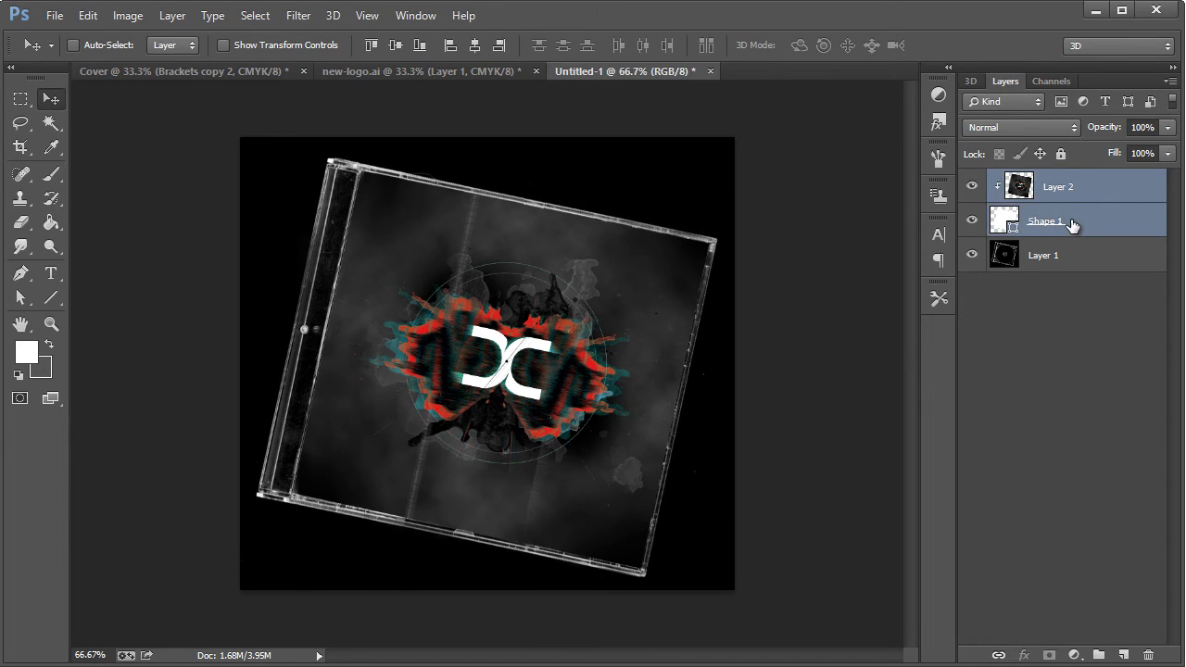
left_click(1079, 189)
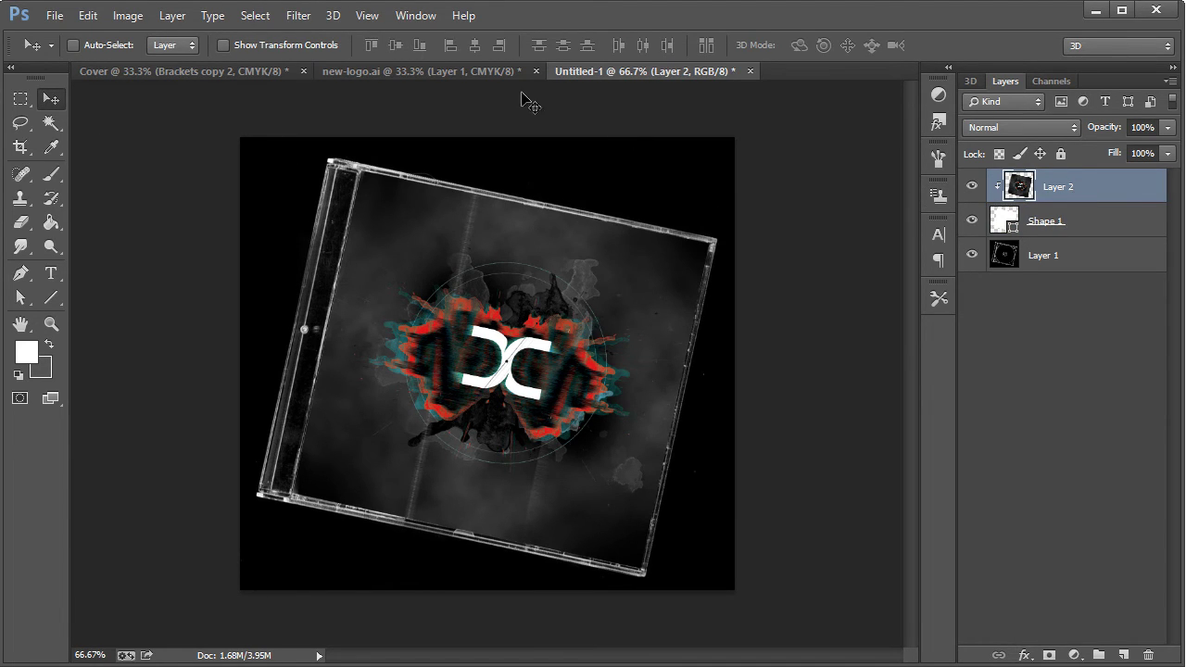
left_click(1065, 222, "ctrl")
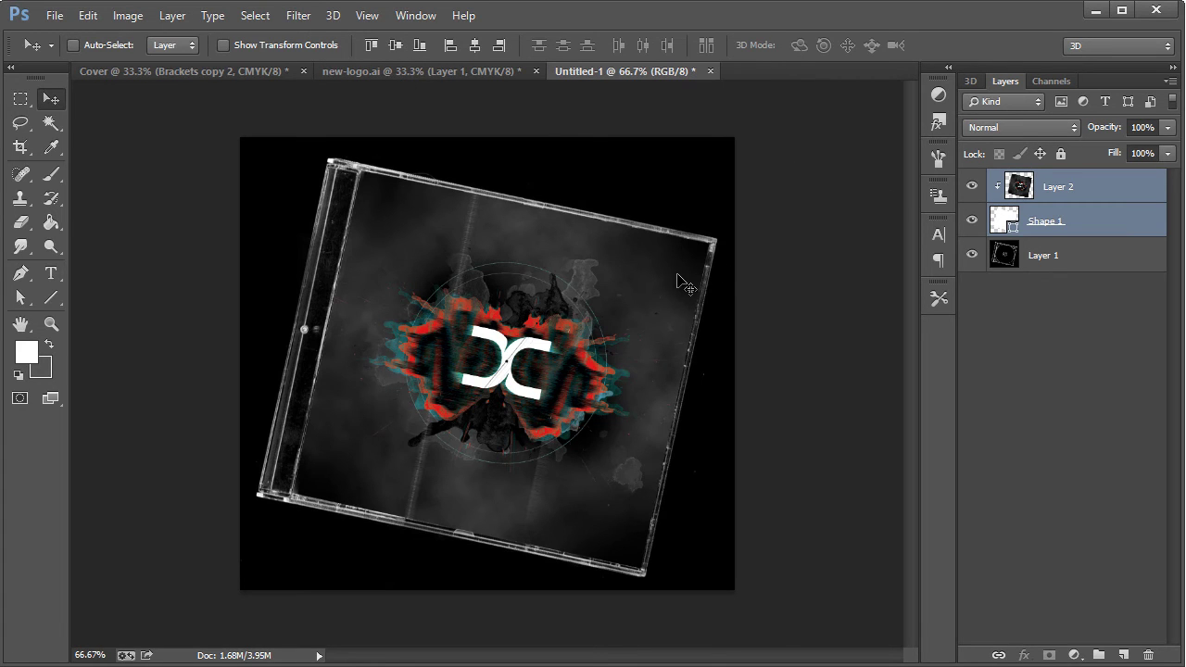
key("ctrl+t")
left_click_drag(697, 155, 672, 165)
key("Return")
Undo the cover resize, then scale Layer 1, Shape 1 and Layer 2 together to about 80%
left_click(1061, 262)
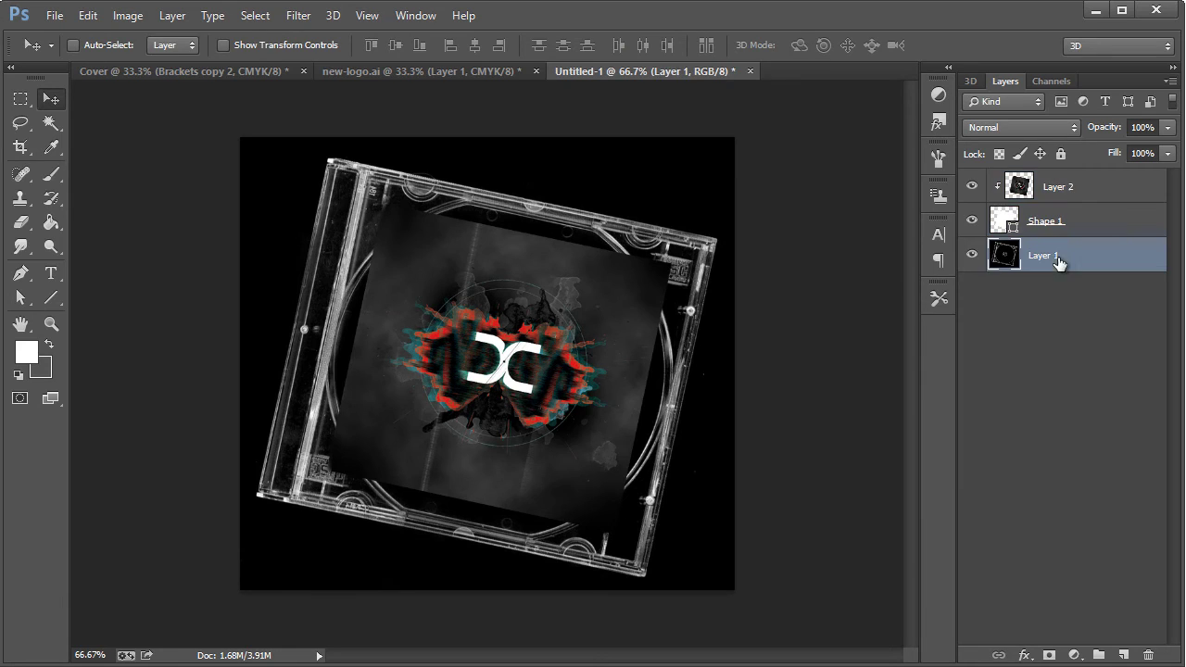
key("ctrl+z")
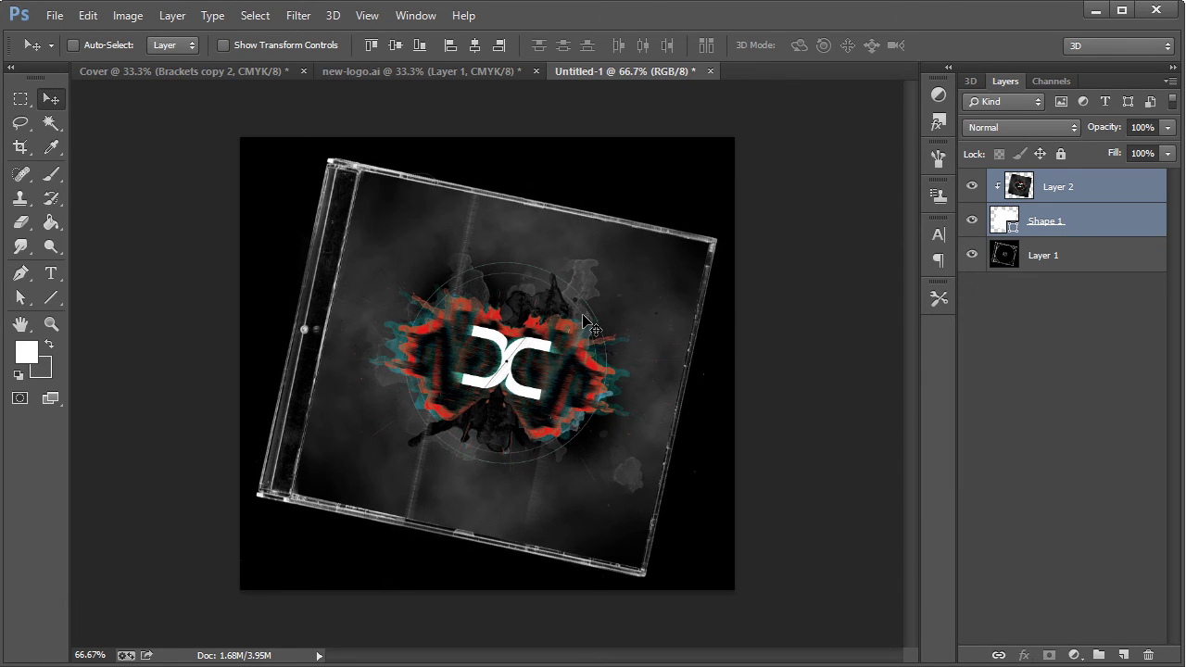
left_click(1059, 261, "ctrl")
key("ctrl+t")
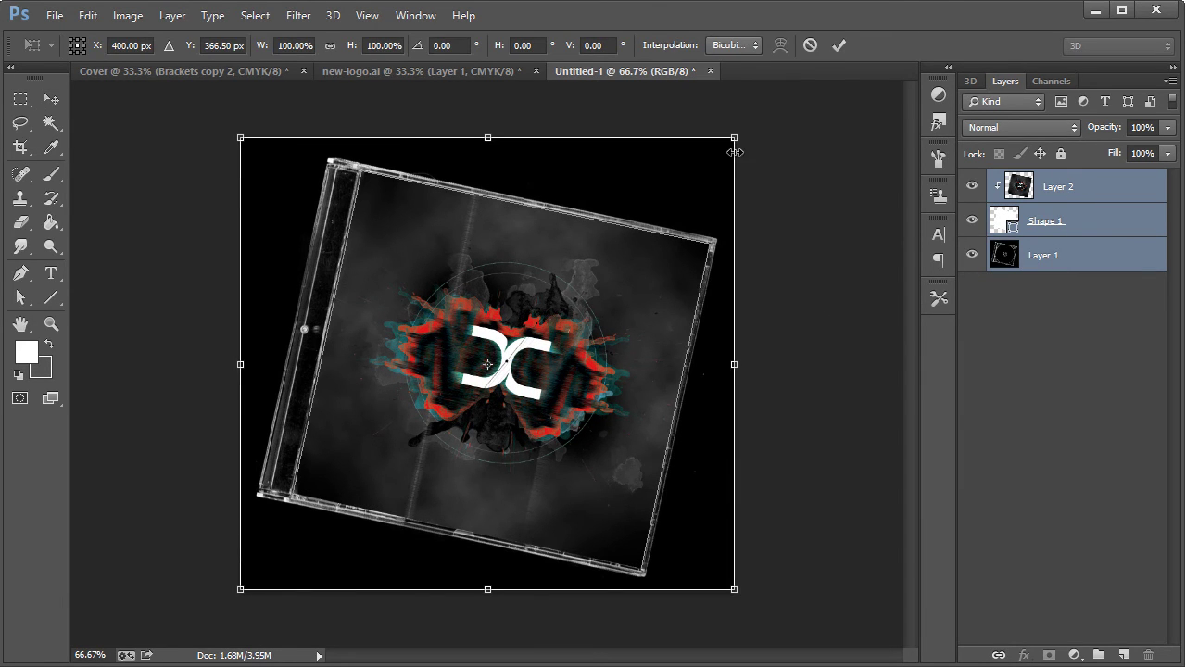
left_click_drag(731, 141, 683, 185)
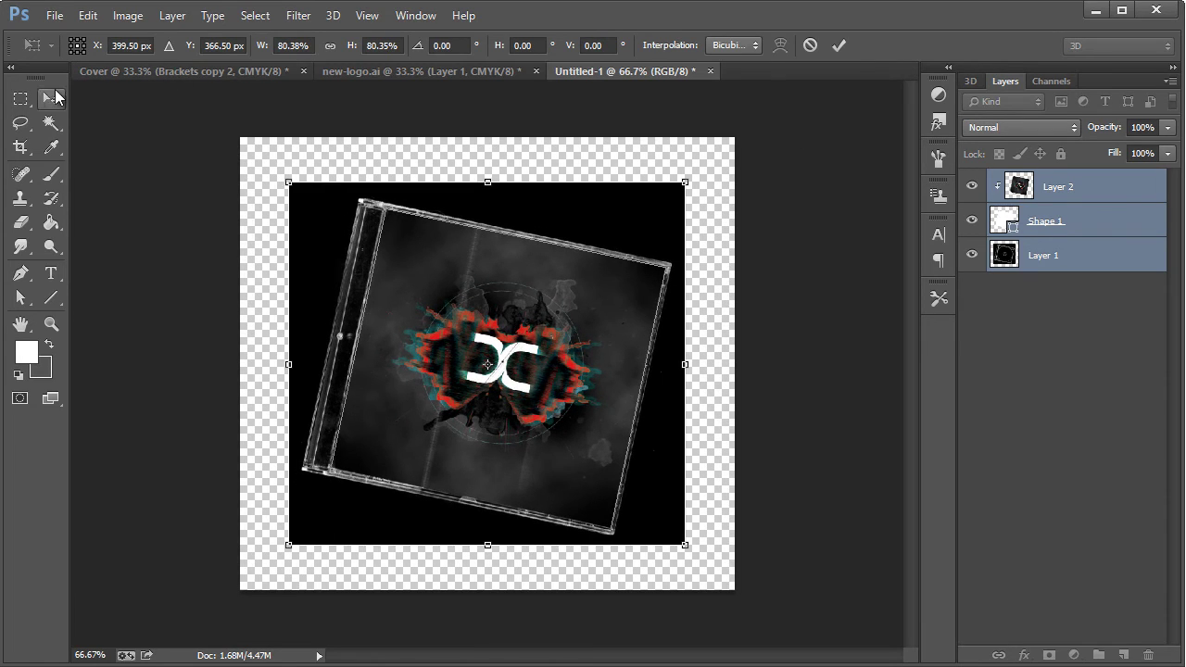
left_click(48, 100)
key("Return")
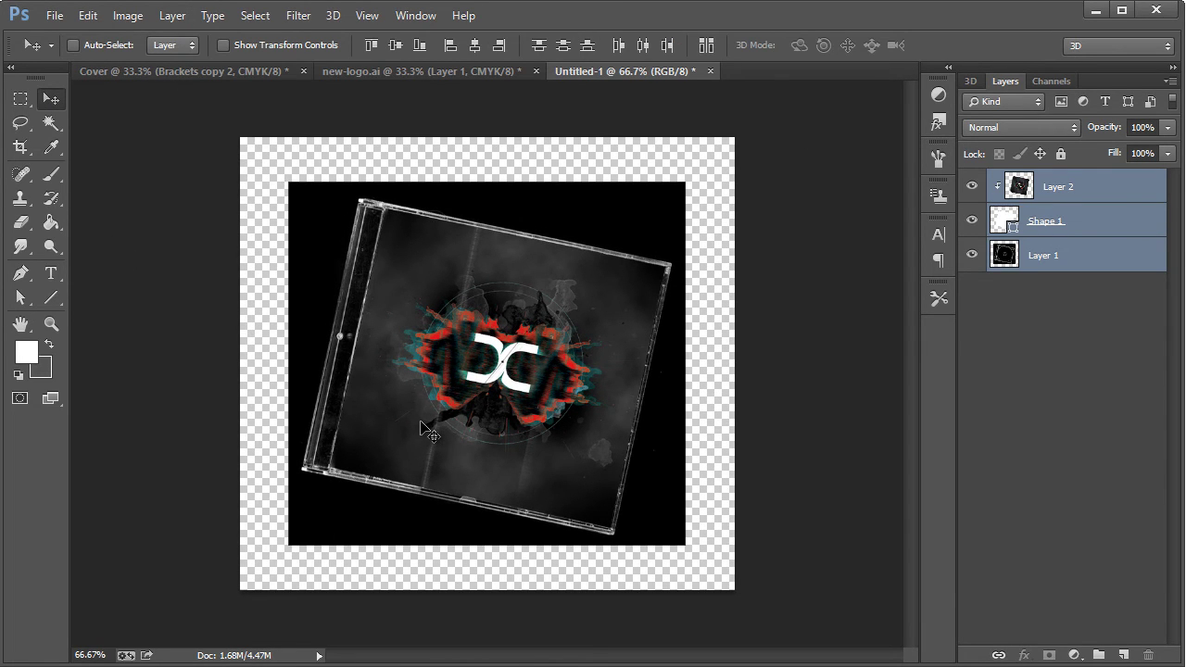
Set the foreground colour to black for the Paint Bucket tool
left_click(51, 223)
left_click(26, 352)
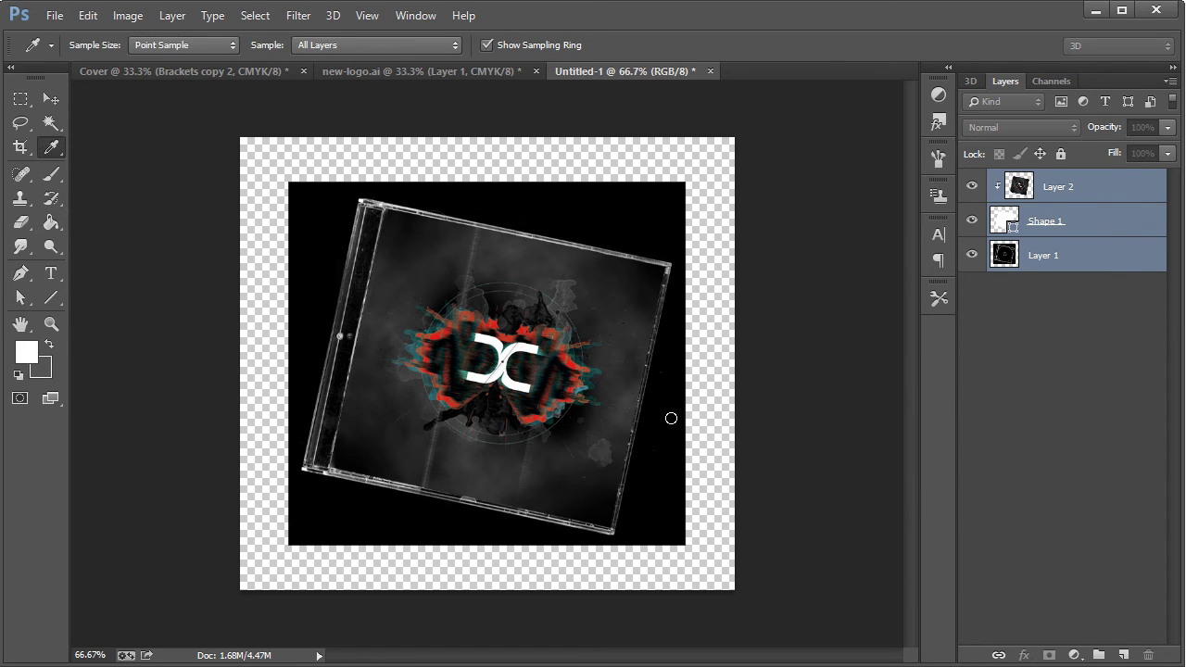
left_click(560, 480)
left_click(1045, 219)
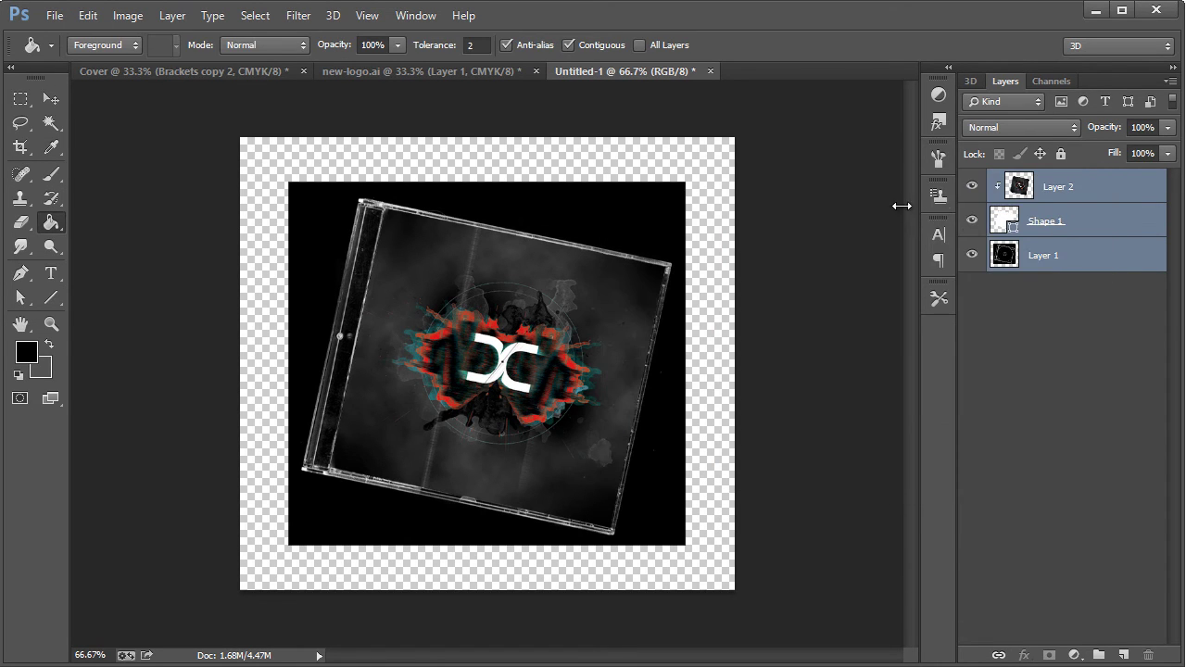
Create Layer 3 beneath Layer 1 and fill it with black
left_click(1069, 256)
key("ctrl+shift+n")
key("Return")
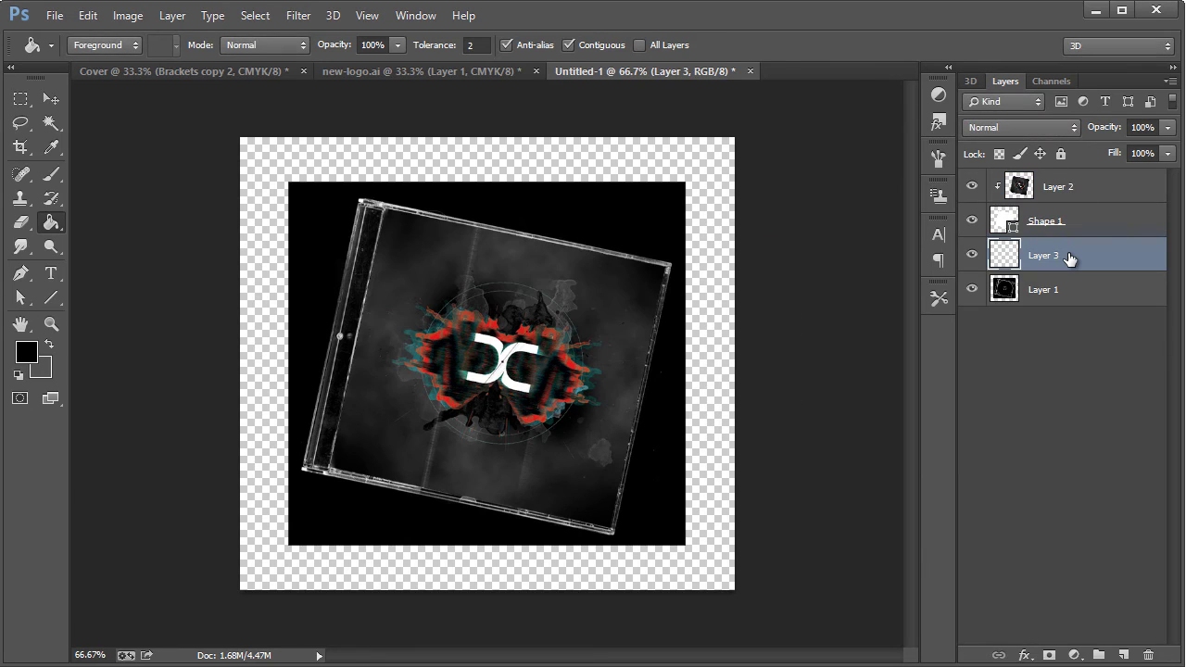
left_click_drag(1067, 257, 1066, 292)
left_click(662, 155)
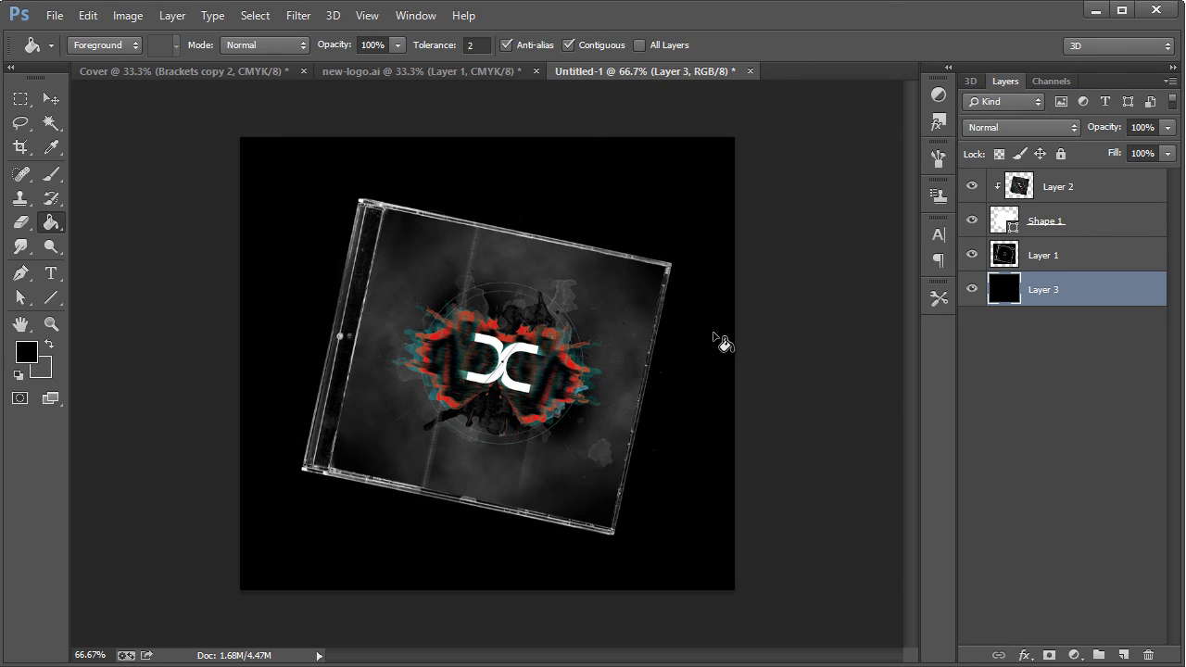
Add Layer 4 above Layer 2 as a clipping mask and set the foreground to white
left_click(1075, 190)
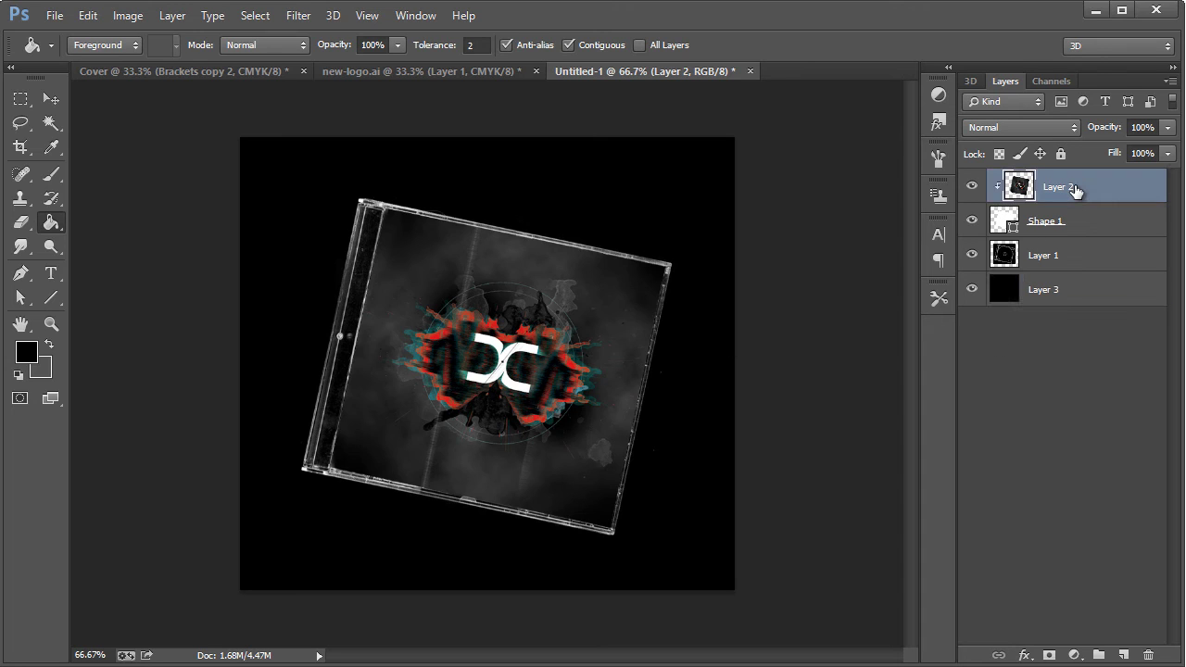
key("ctrl+shift+n")
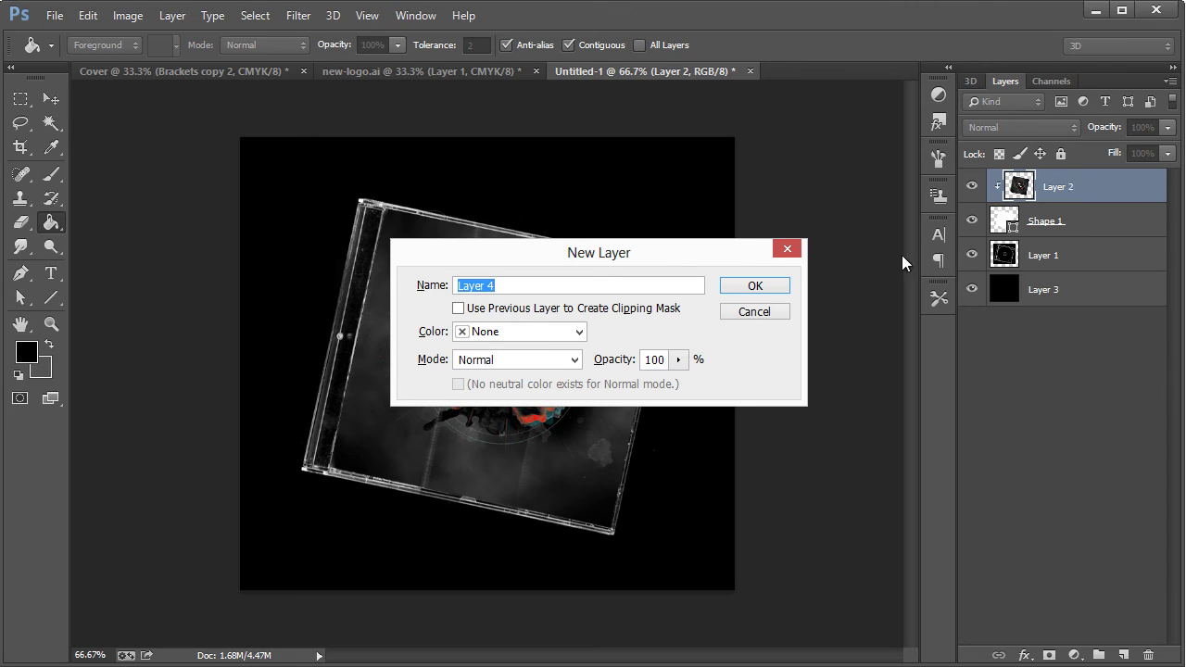
left_click(747, 287)
left_click(21, 272)
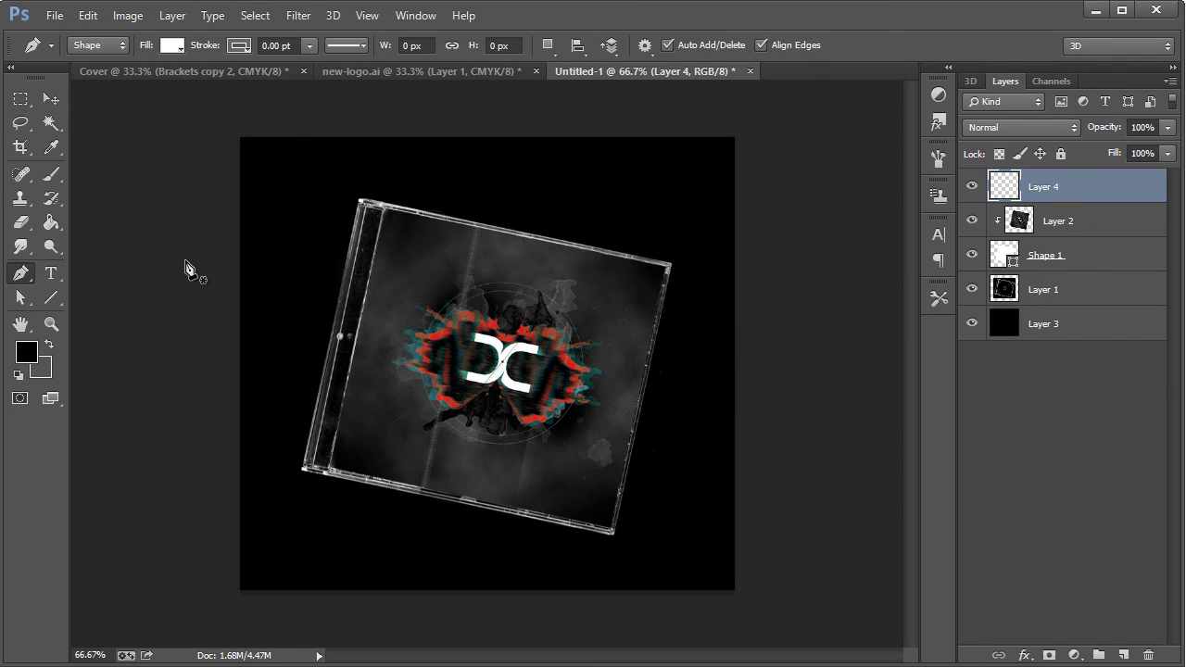
right_click(1092, 188)
left_click(916, 211)
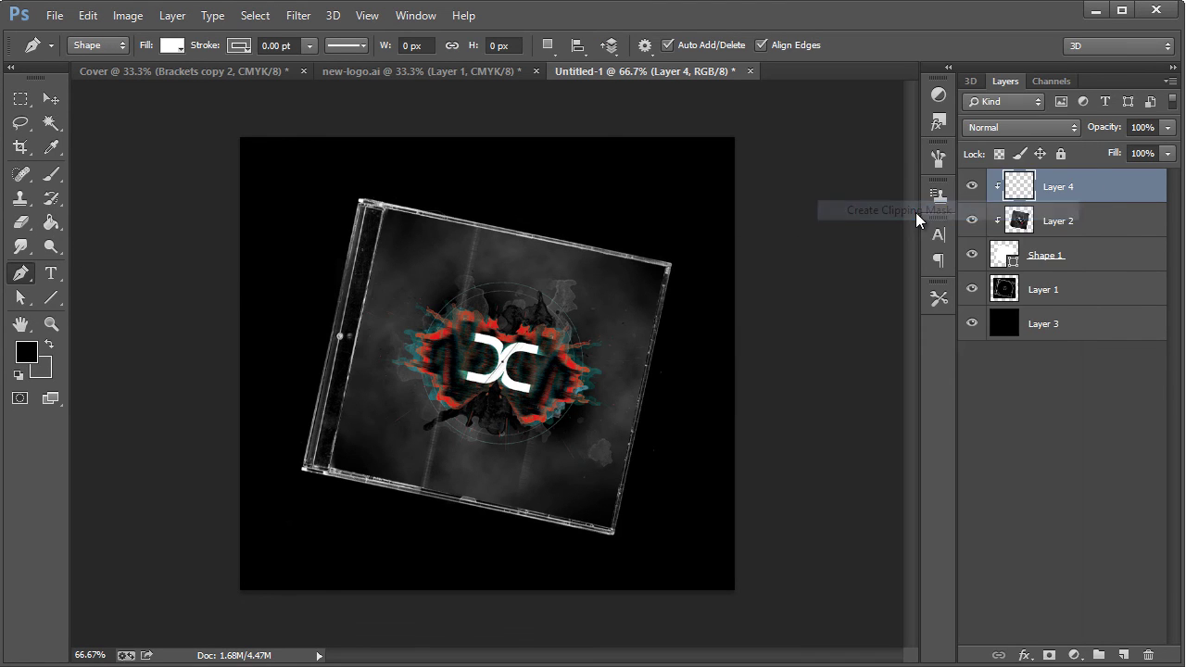
left_click(26, 352)
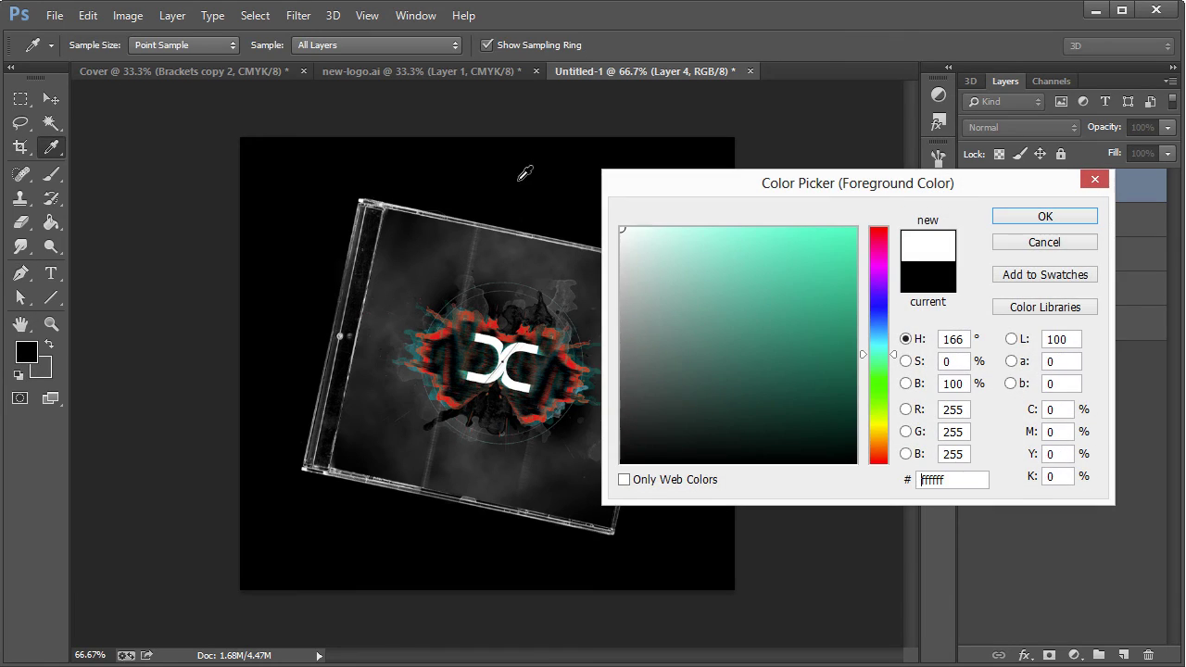
left_click(1030, 223)
Draw a white triangular glare across the case's upper-left and fade it to 4% opacity
left_click(281, 477)
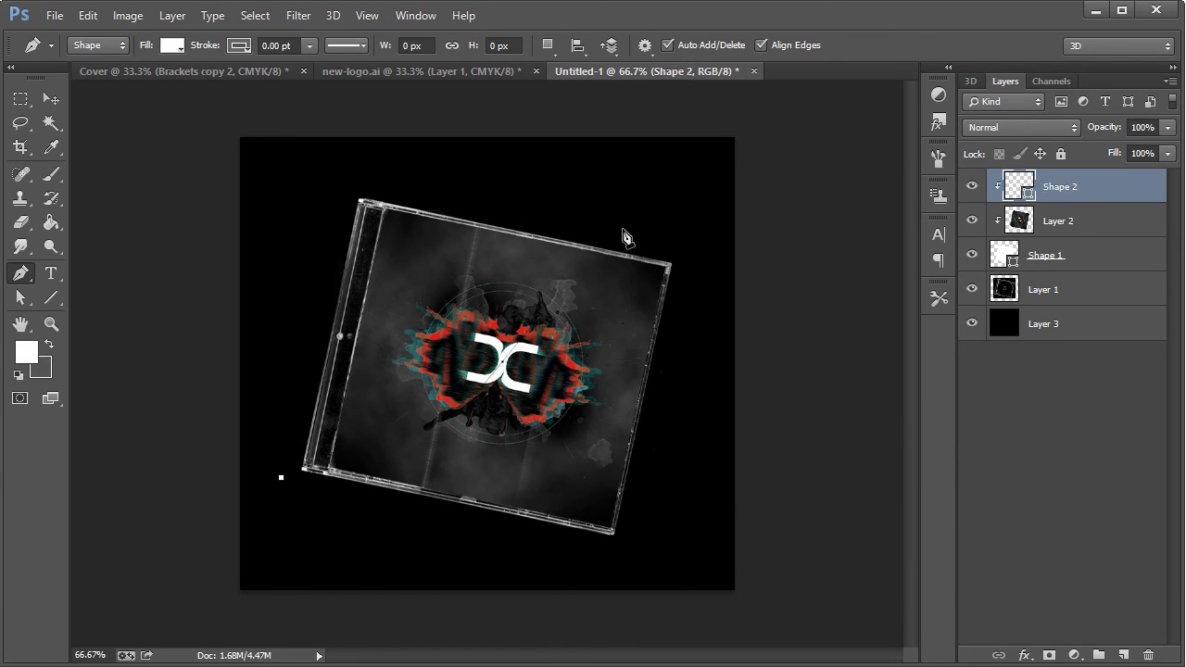
left_click(681, 200)
left_click(336, 162)
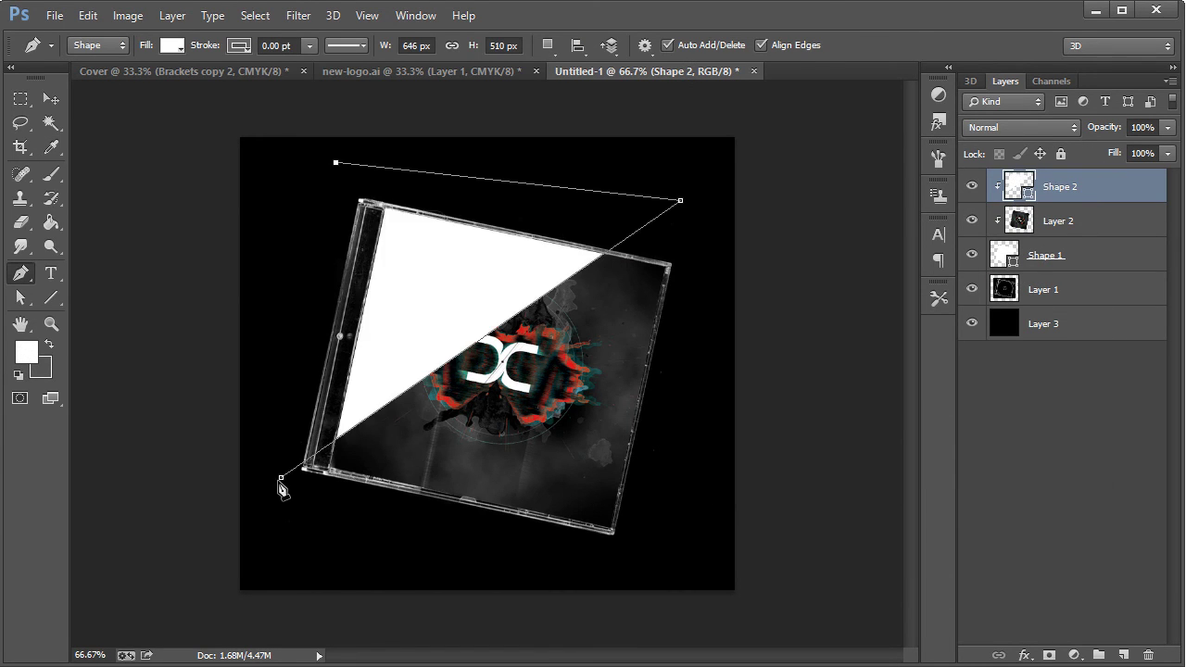
left_click(281, 478)
key("ctrl+apostrophe")
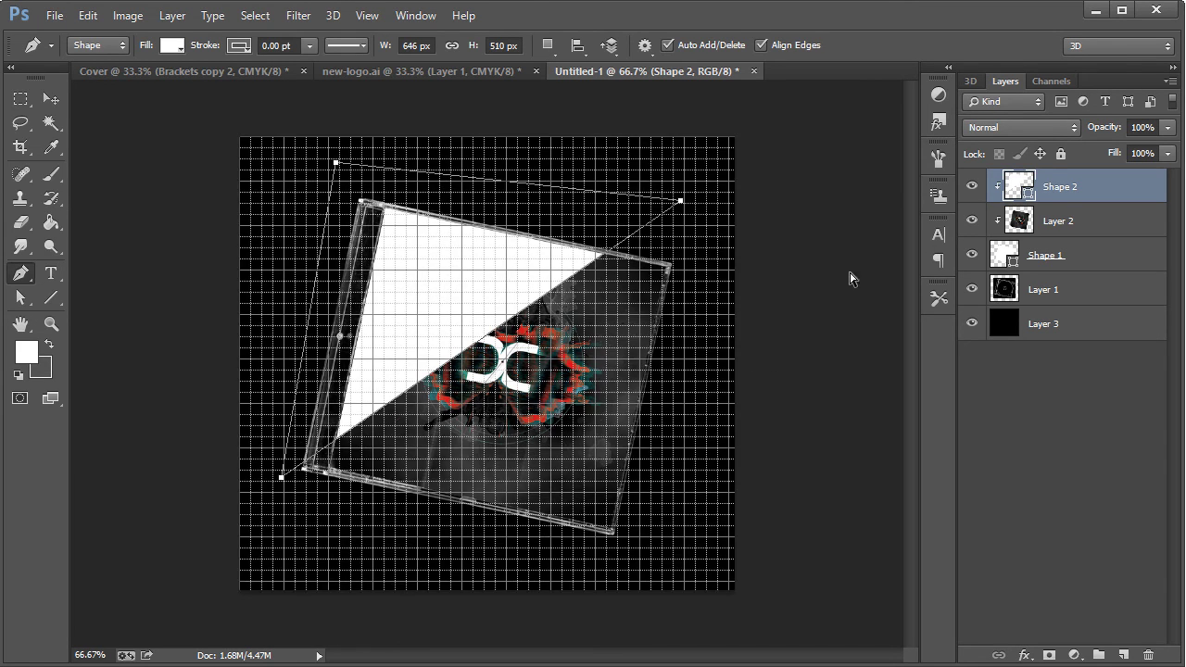
key("ctrl+h")
left_click(1169, 127)
left_click_drag(1089, 145, 1076, 145)
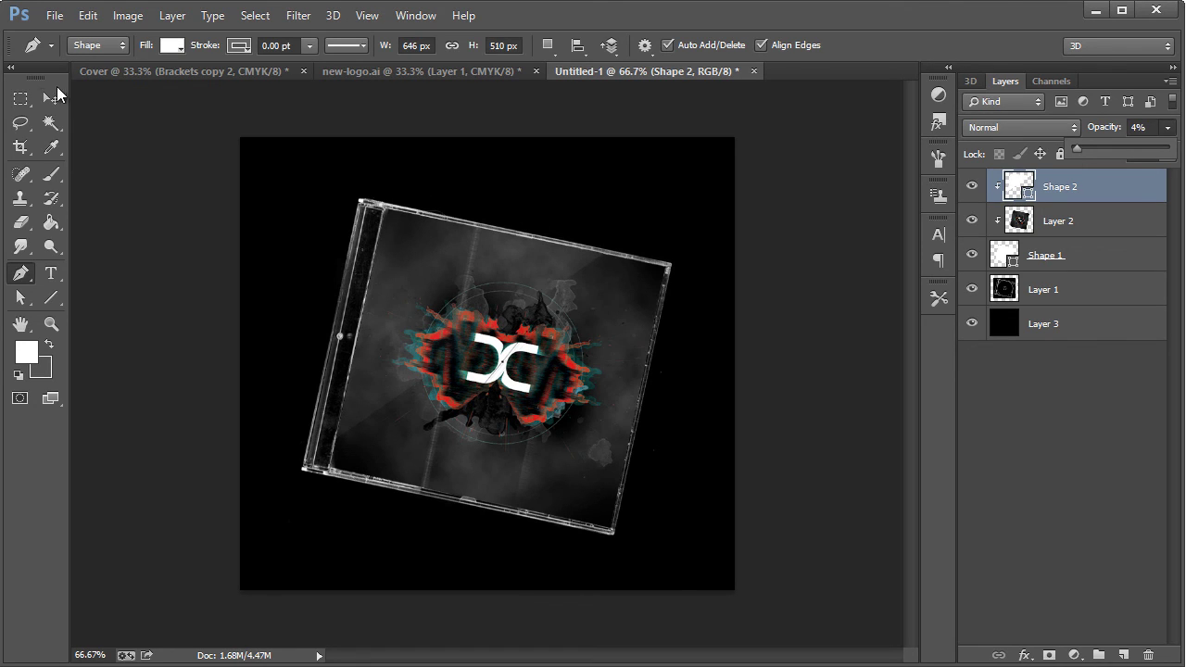
key("v")
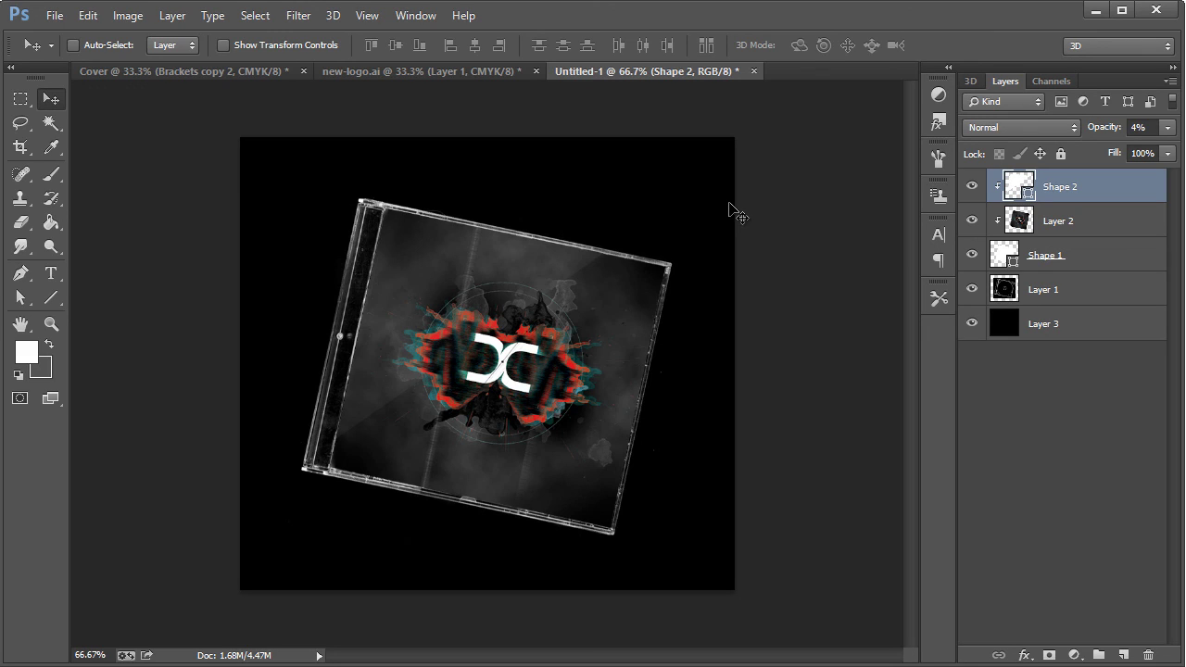